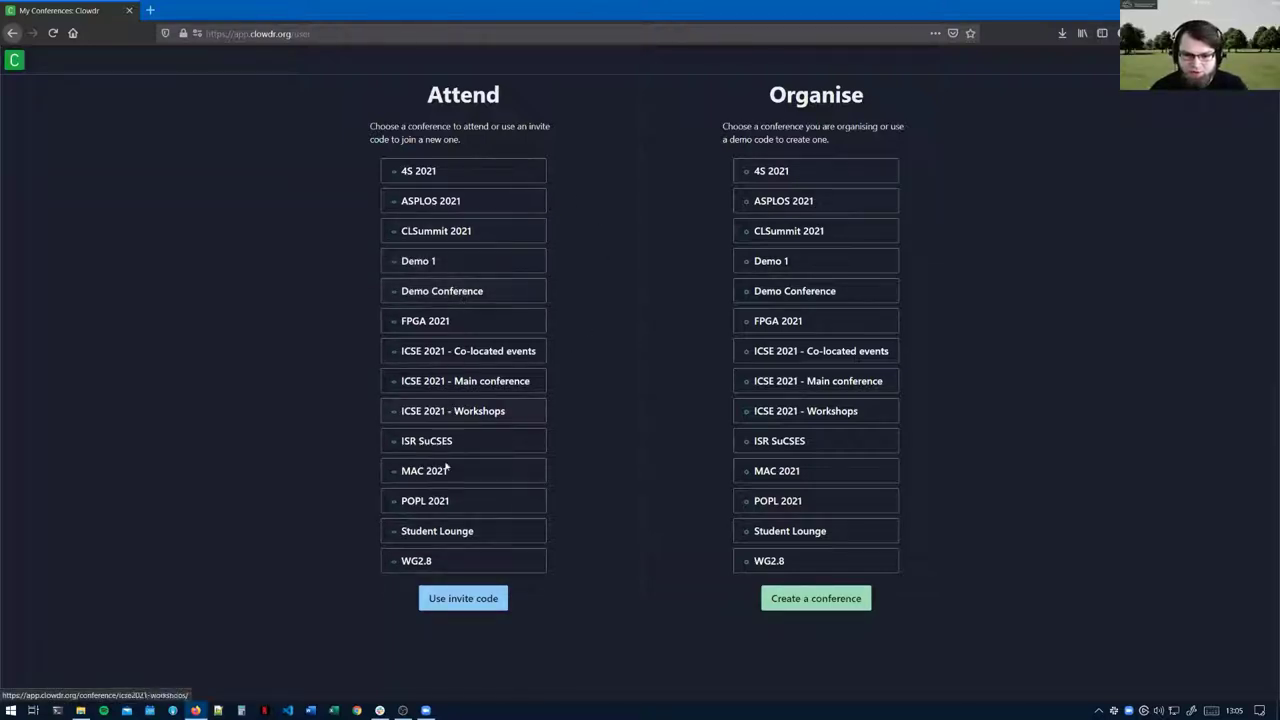
- Open the Student Lounge conference as an attendee, show its upcoming events and enter the Auditorium program room
left_click(433, 533)
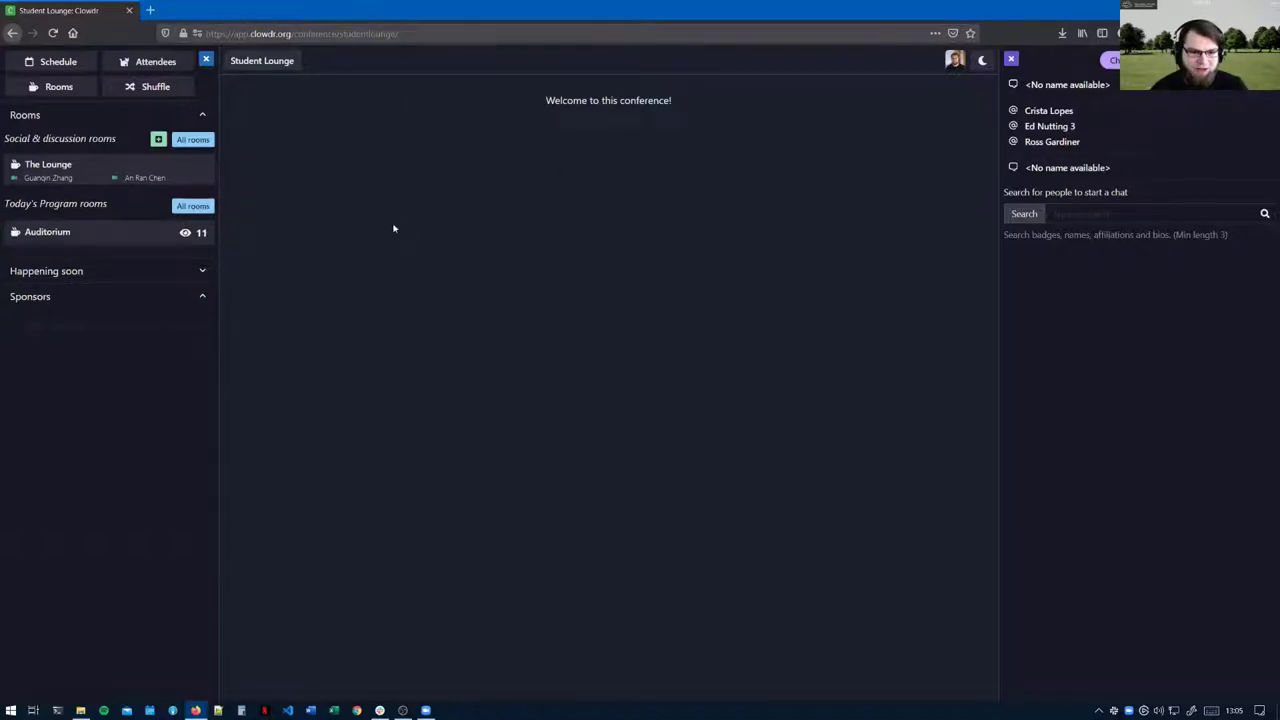
left_click(110, 274)
left_click(117, 236)
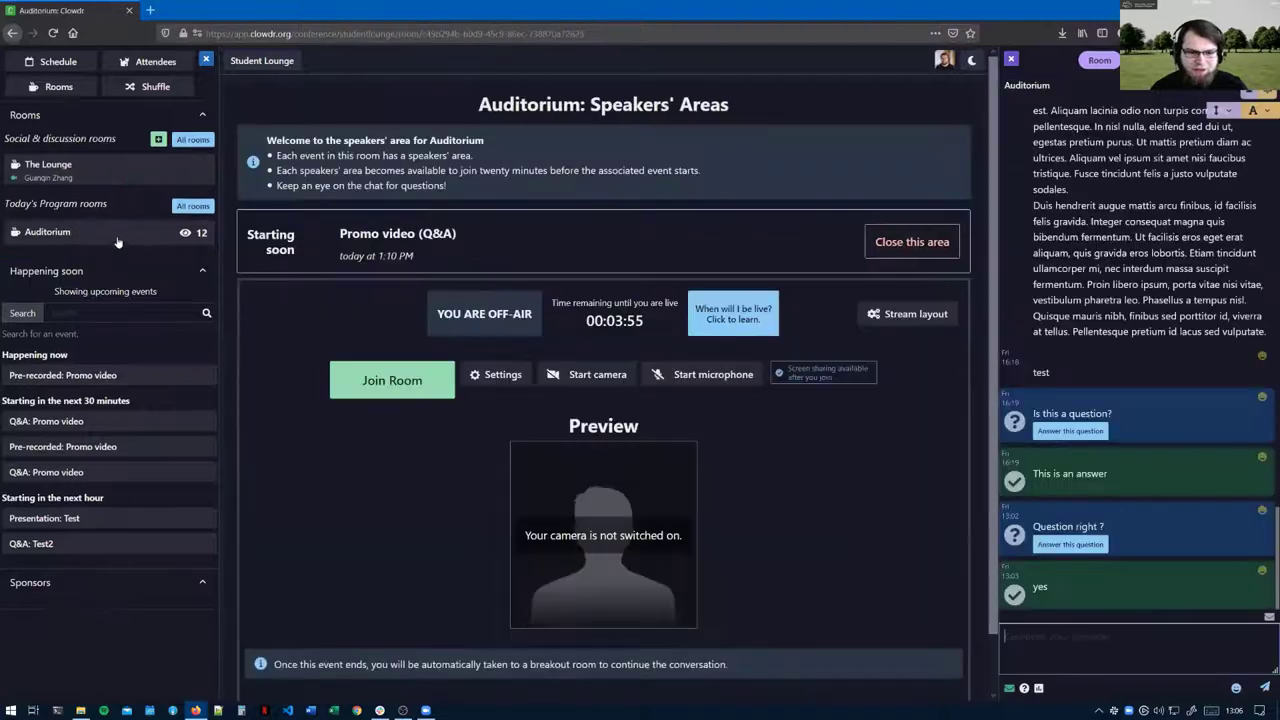
- Close the speakers' area of the Promo video (Q&A) event and watch the Auditorium stream instead
left_click(908, 244)
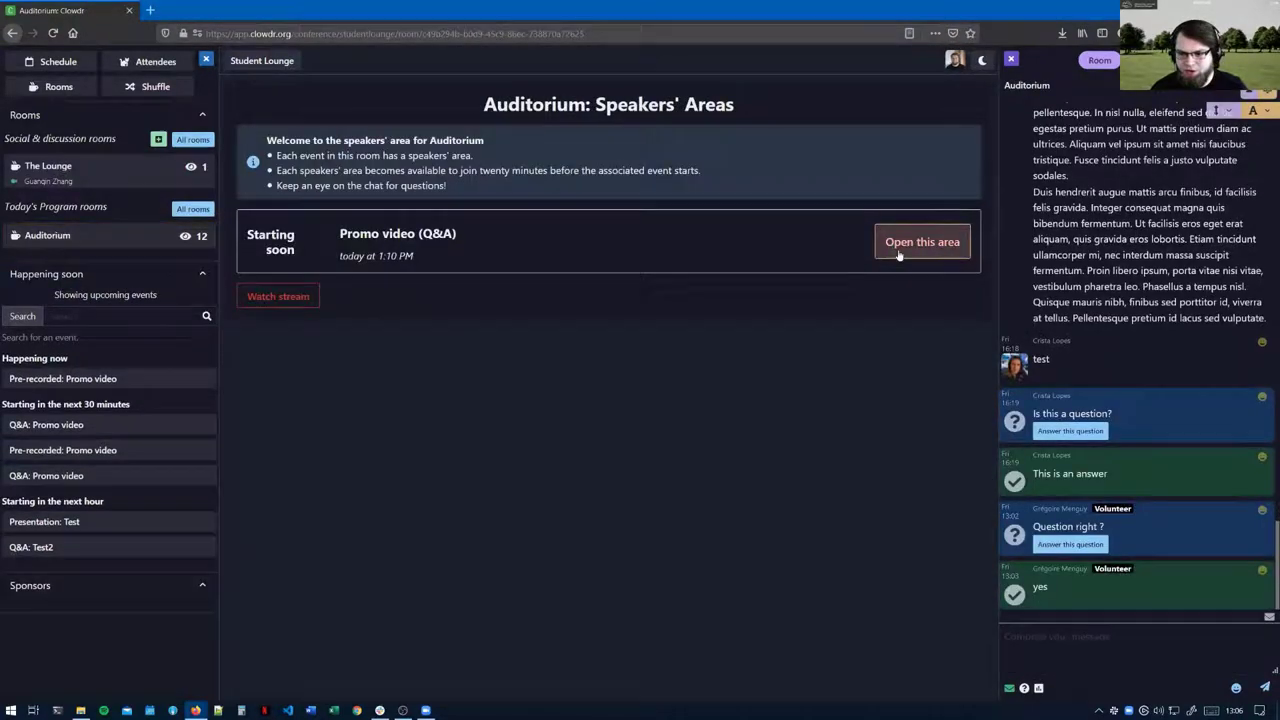
left_click(265, 302)
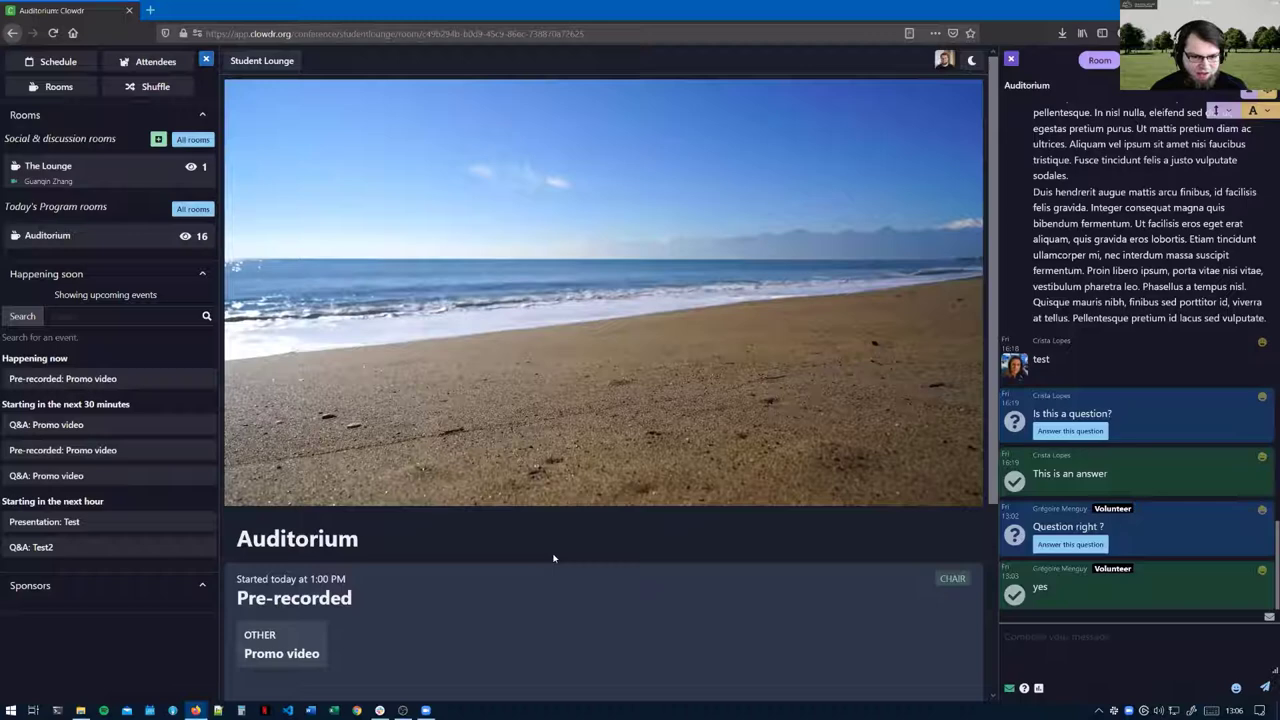
mouse_move(478, 296)
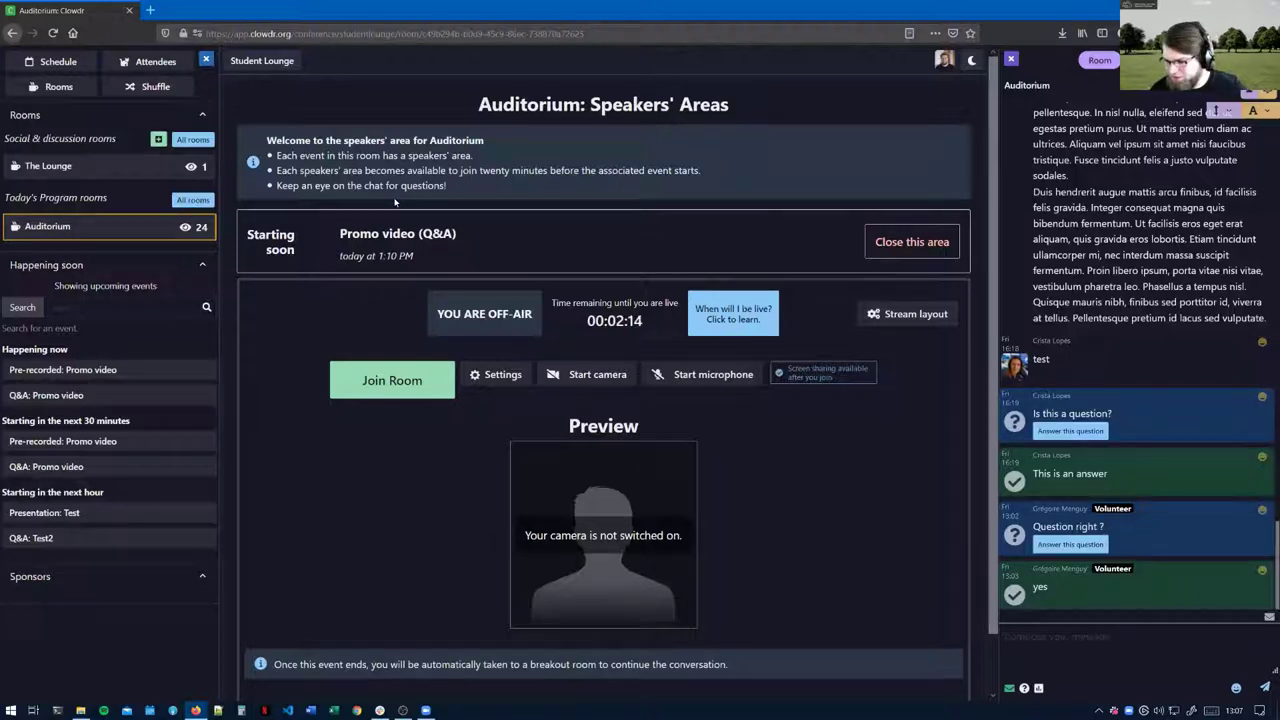
- Examine the speakers' area of the Promo video (Q&A) event, including its live status, countdown, device controls and camera preview
scroll(367, 246, "down", 1)
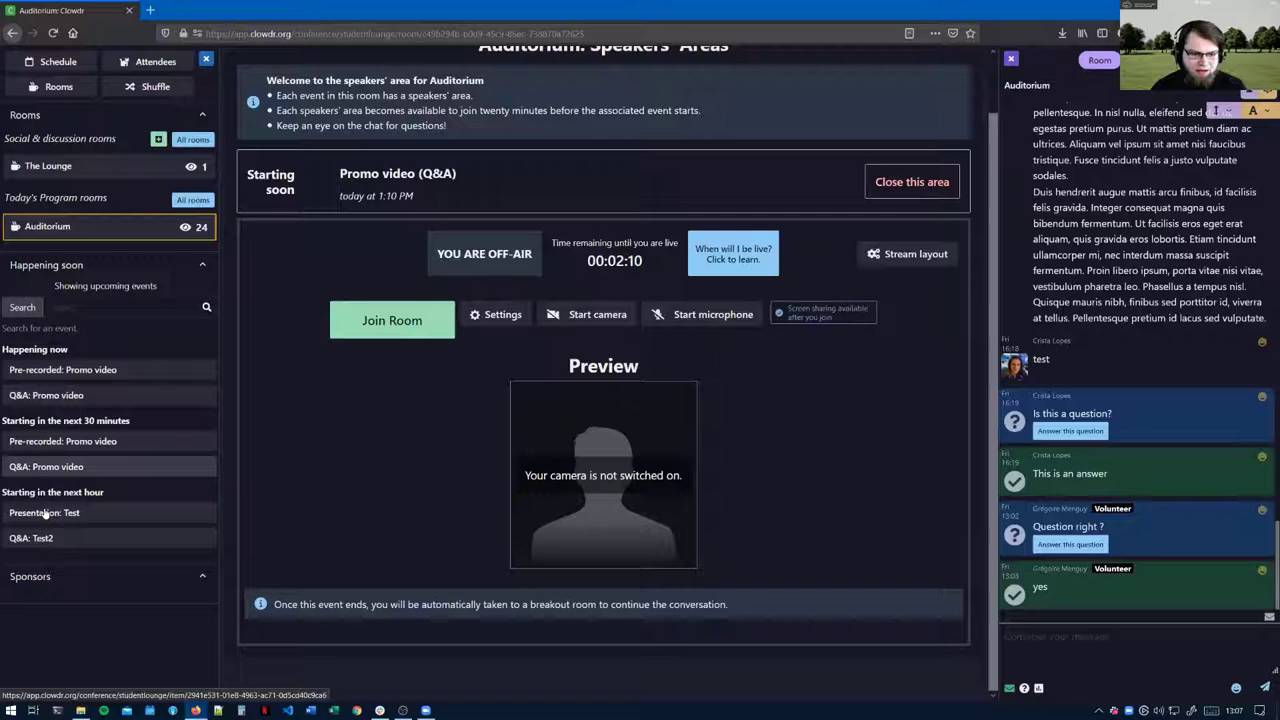
left_click(453, 488)
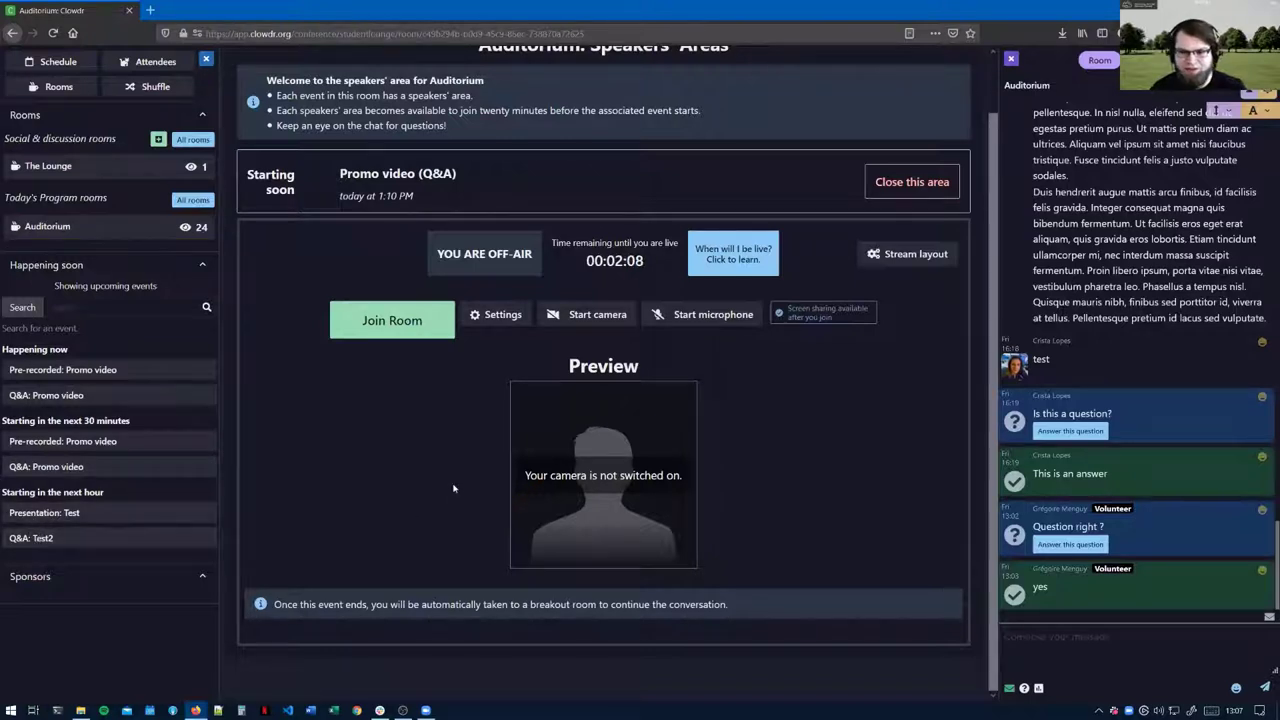
scroll(401, 497, "up", 1)
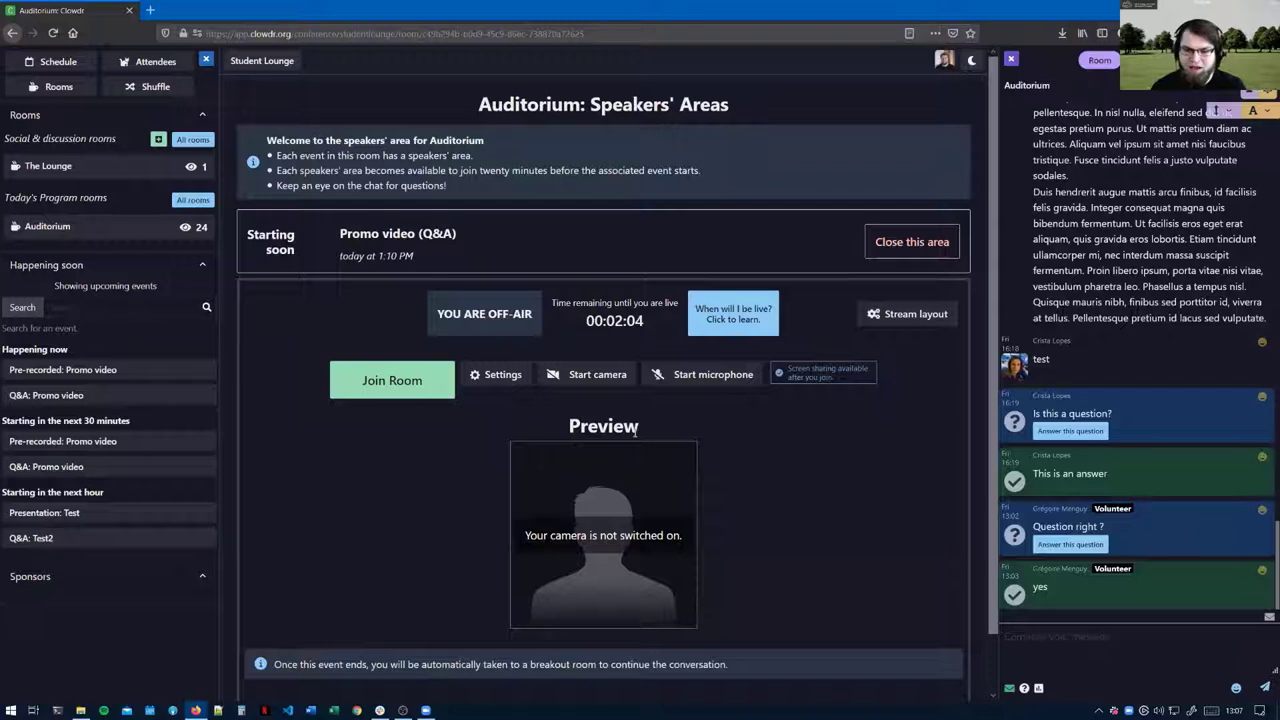
scroll(620, 440, "down", 1)
scroll(400, 510, "up", 1)
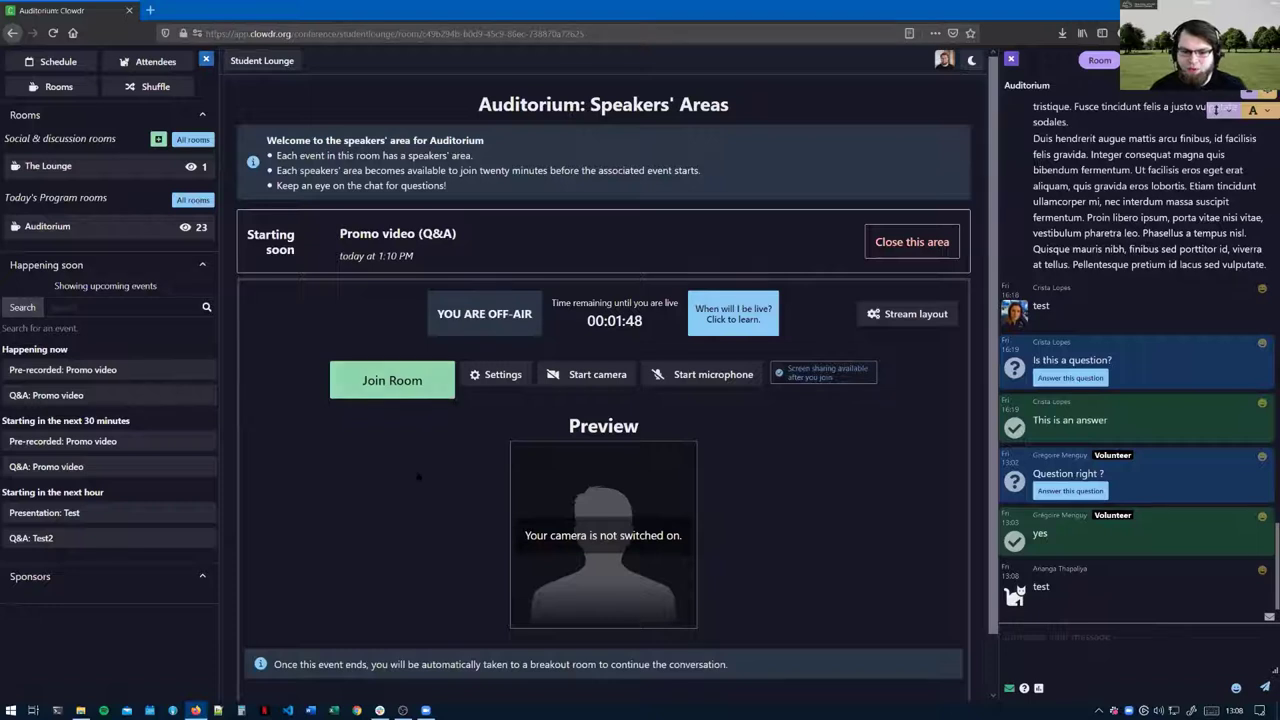
scroll(631, 353, "down", 1)
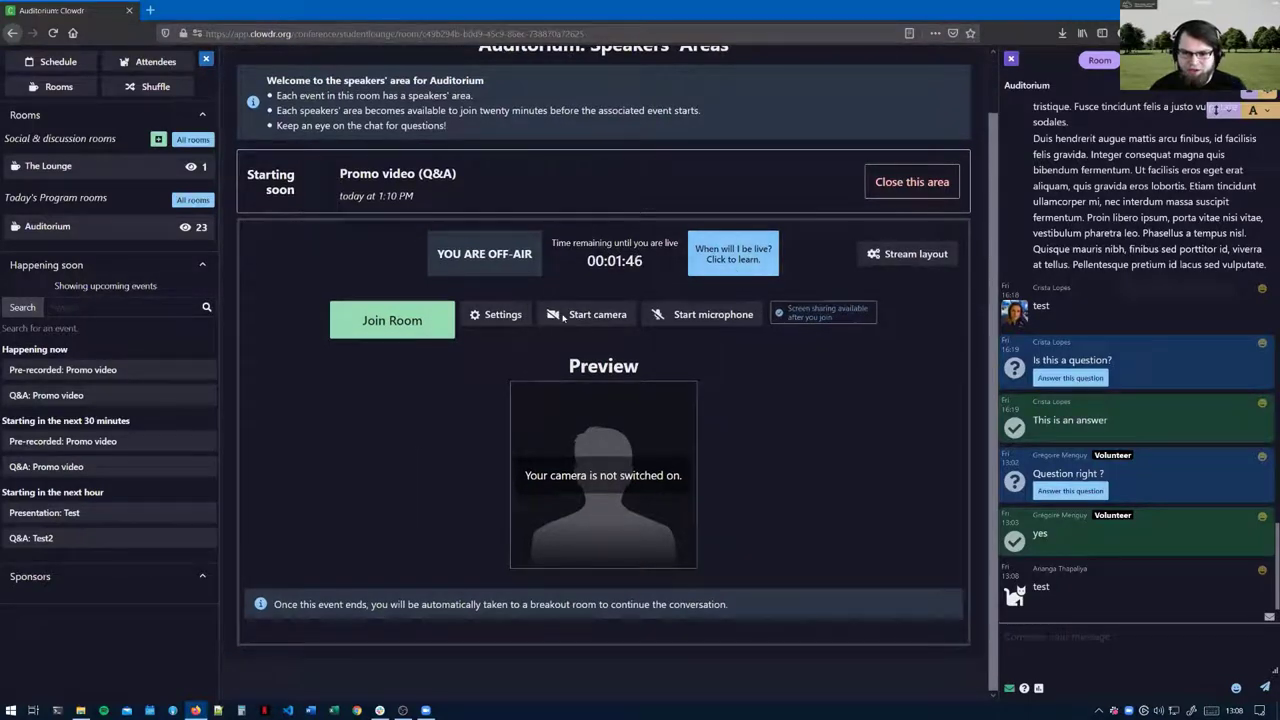
left_click_drag(440, 254, 541, 261)
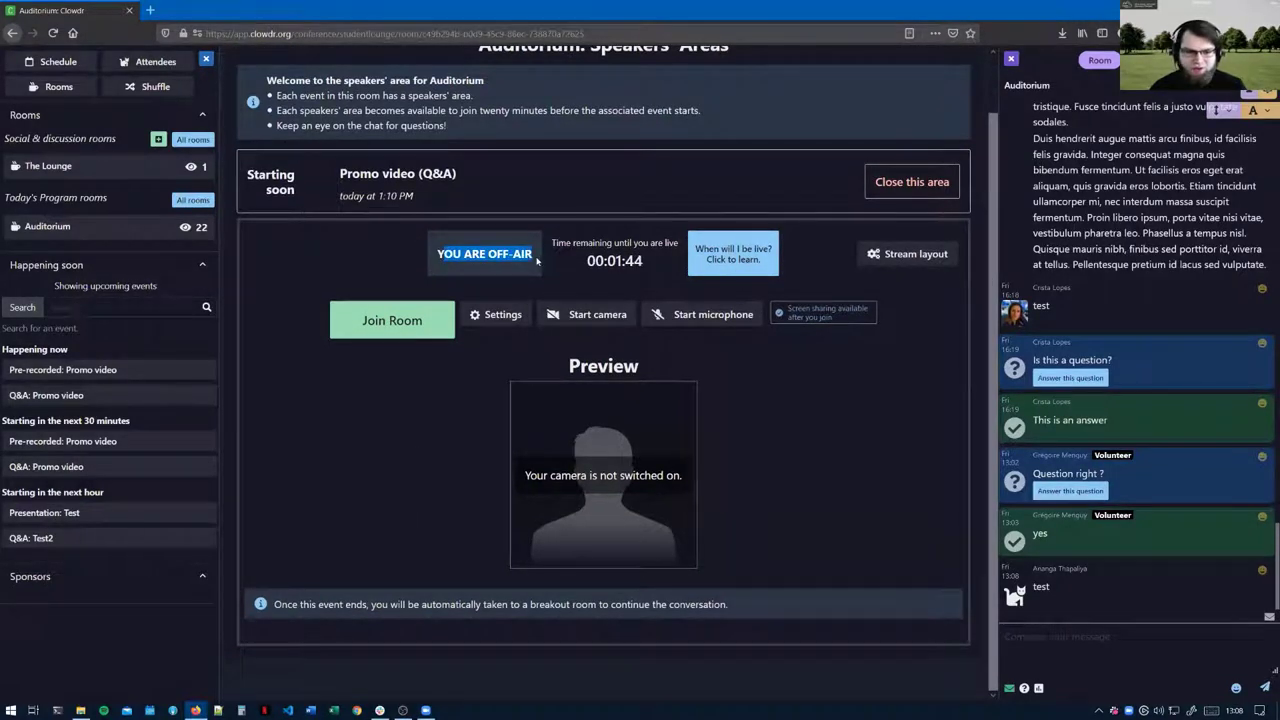
left_click(537, 260)
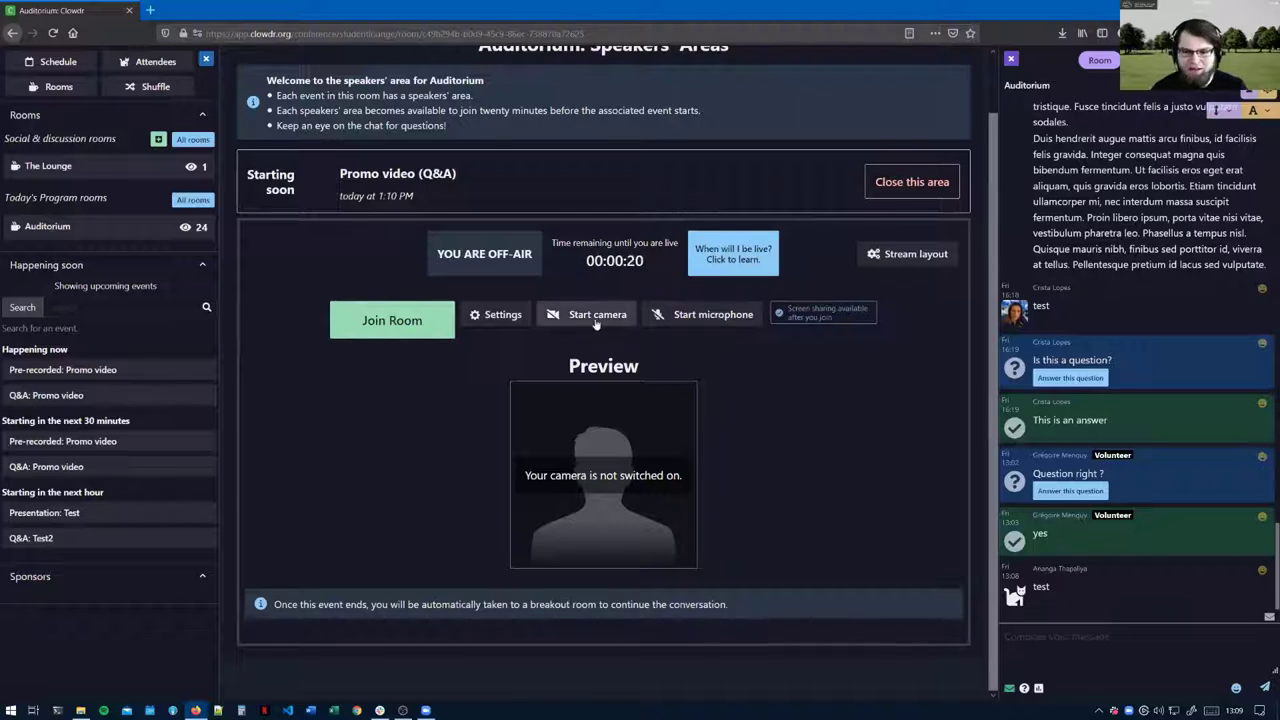
- Start the camera and microphone and join the Promo video (Q&A) speakers' room
left_click(590, 314)
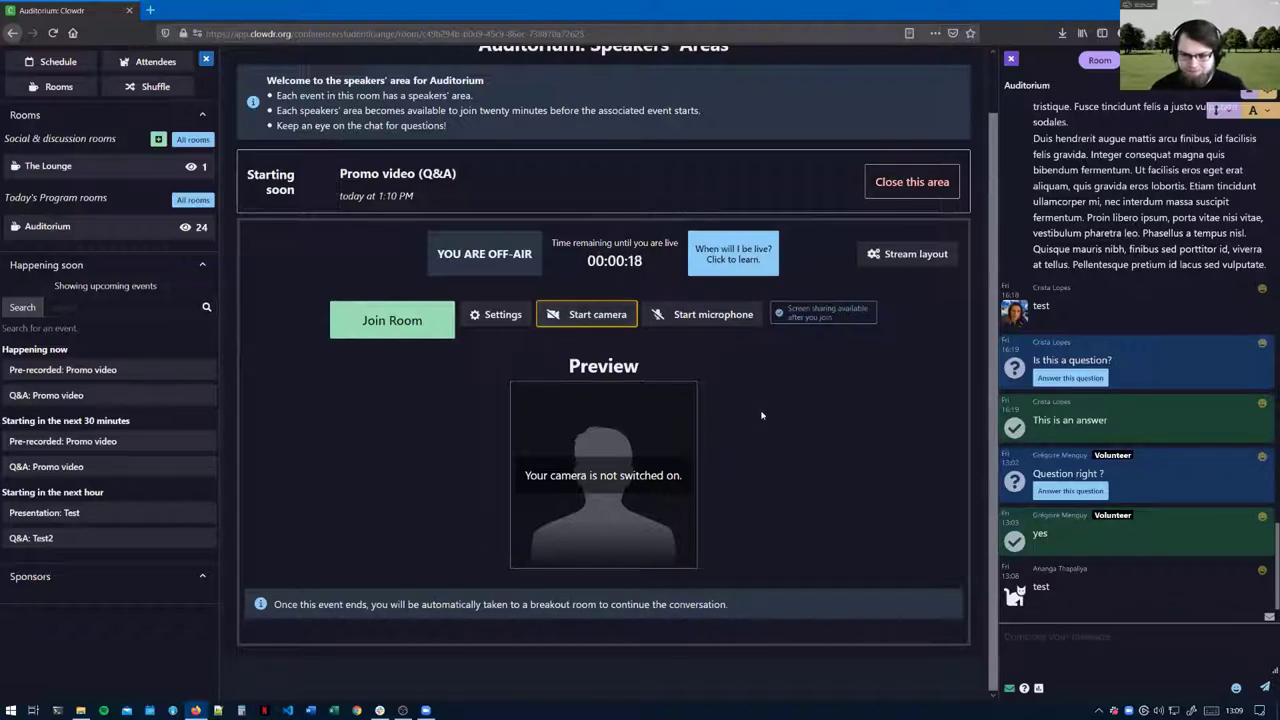
key("Tab")
key("space")
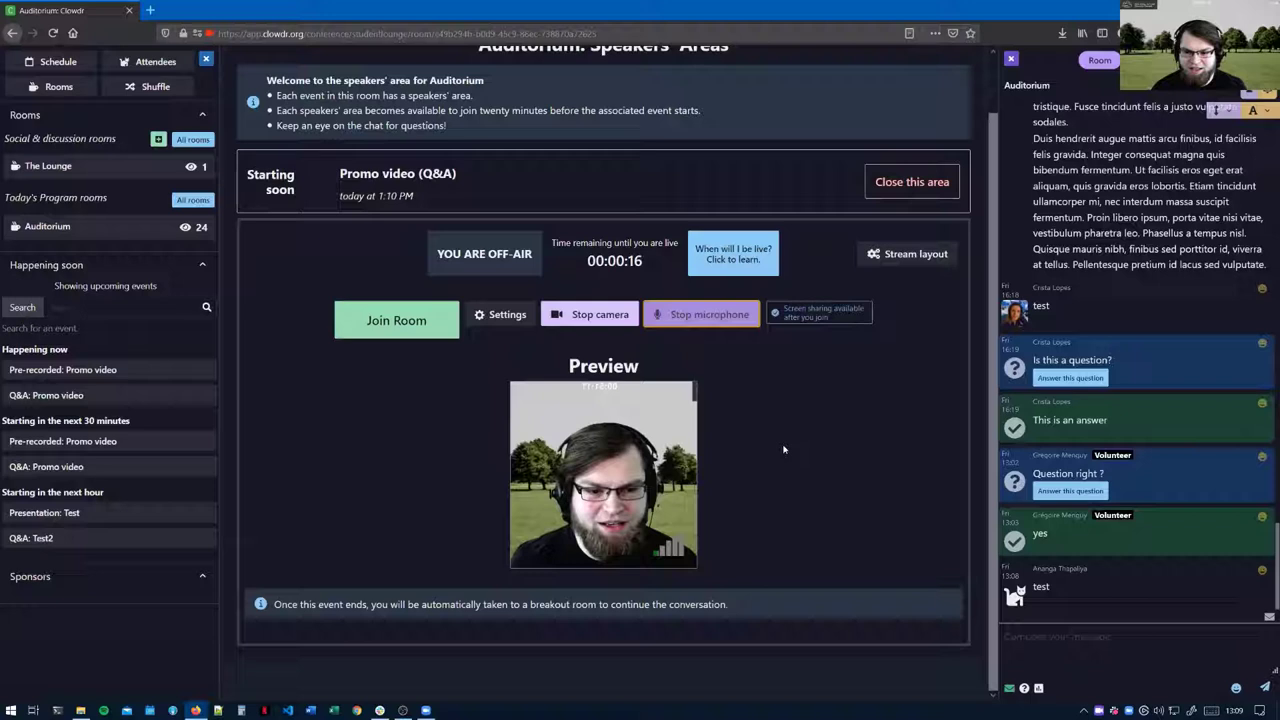
left_click(364, 328)
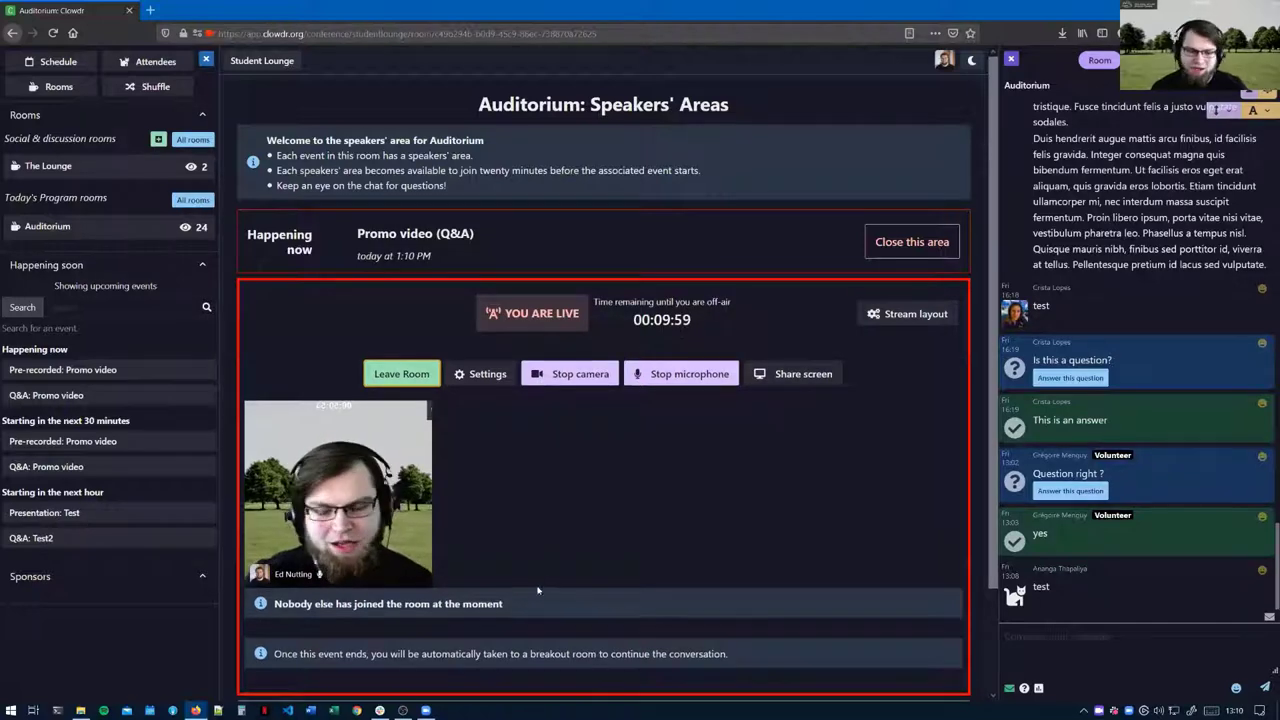
- Look over the live speakers' area and leave the Promo video (Q&A) room
scroll(525, 565, "down", 2)
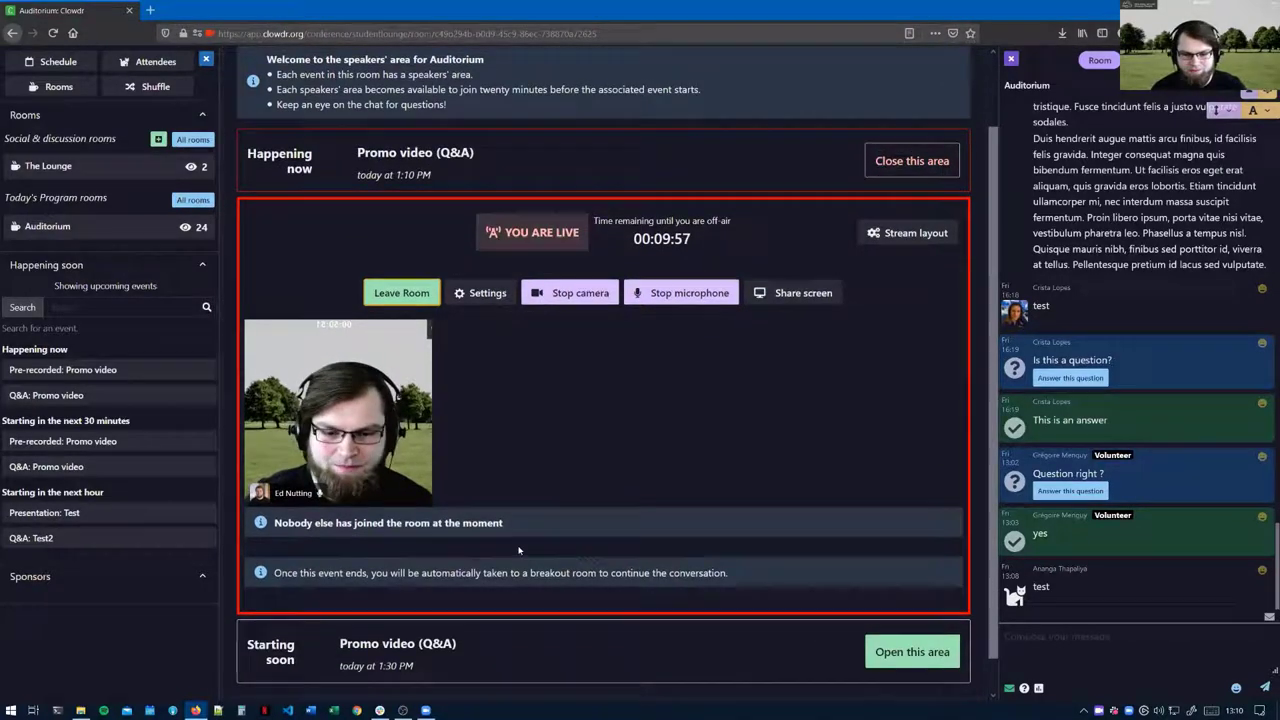
scroll(530, 540, "up", 2)
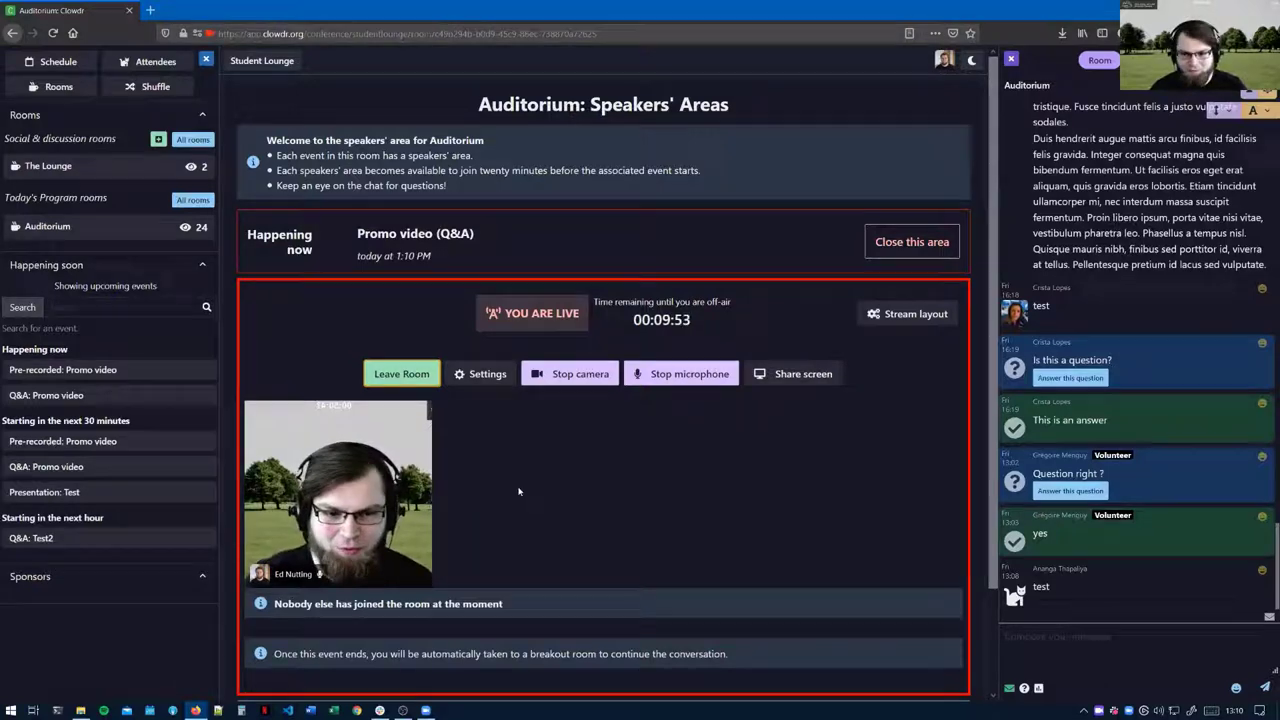
scroll(519, 491, "down", 2)
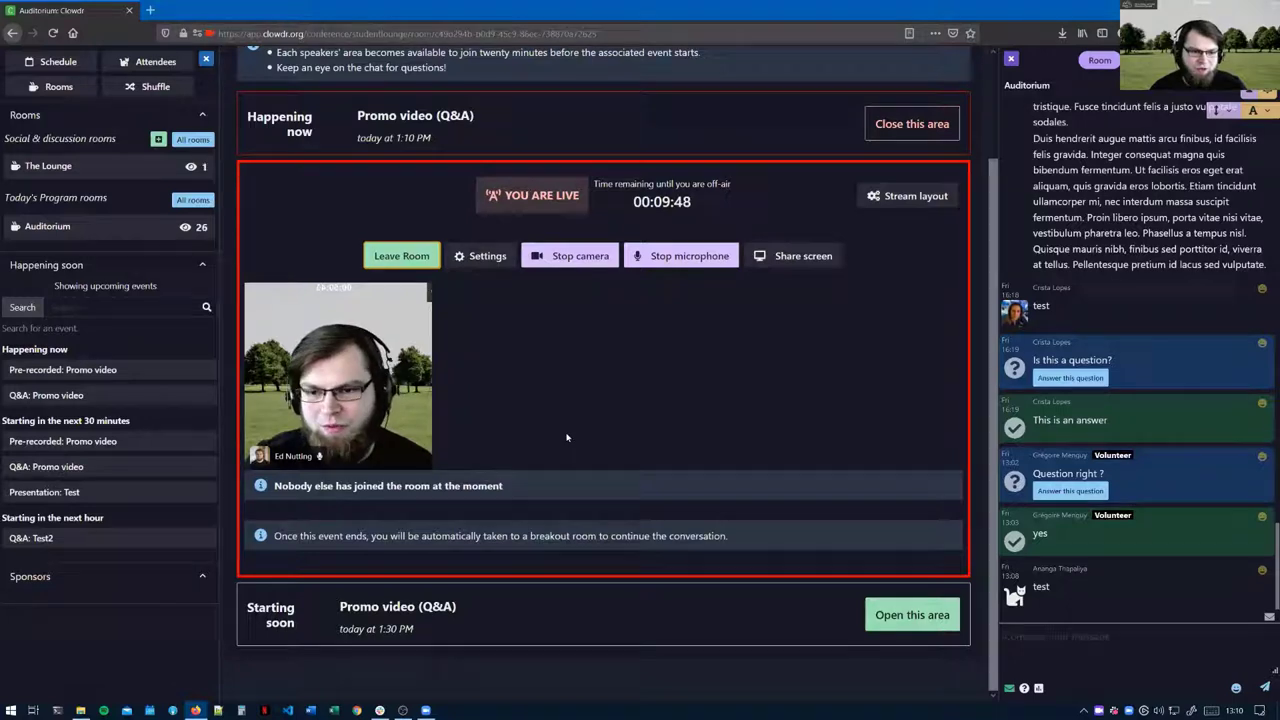
left_click(430, 258)
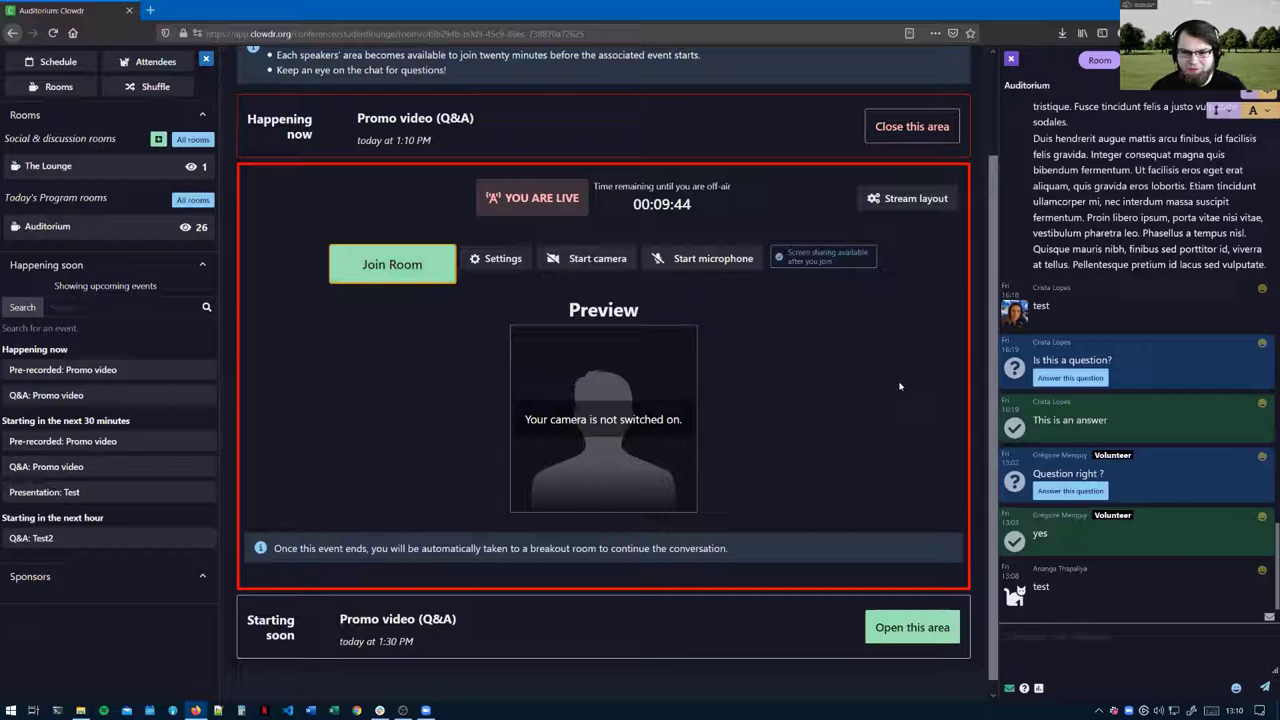
left_click_drag(340, 606, 458, 612)
left_click(393, 629)
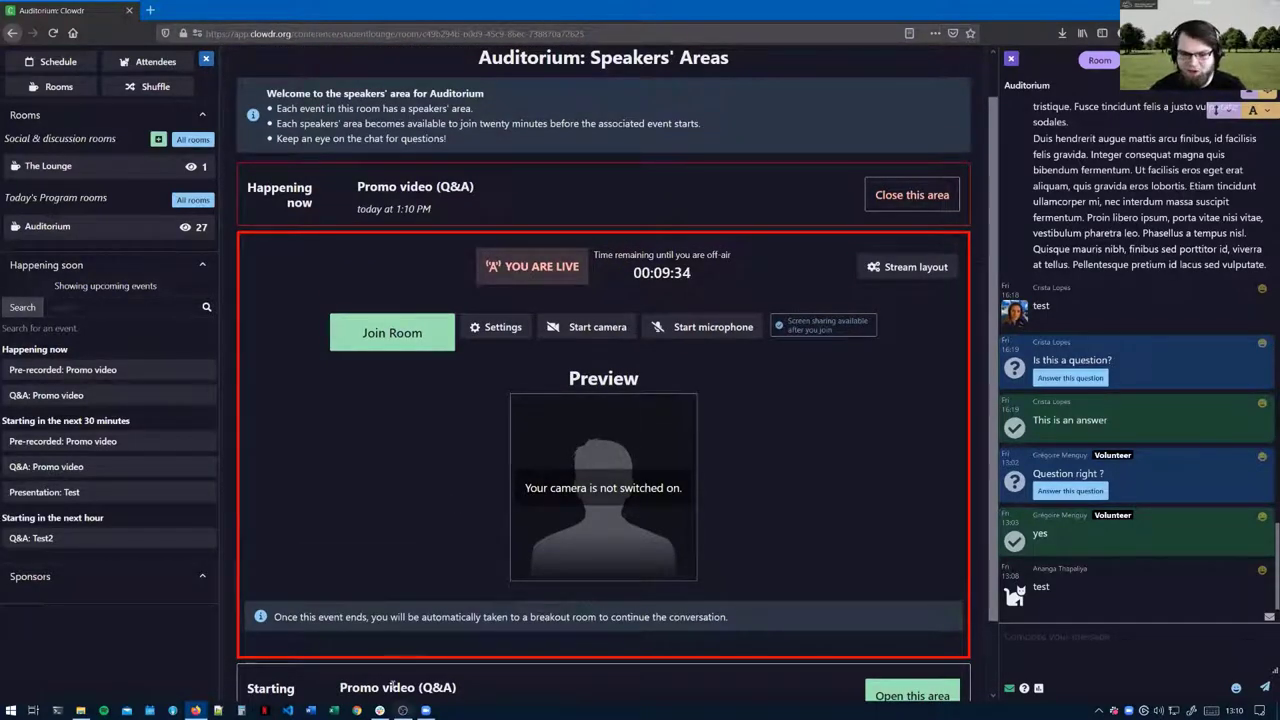
scroll(470, 540, "down", 1)
scroll(386, 449, "up", 2)
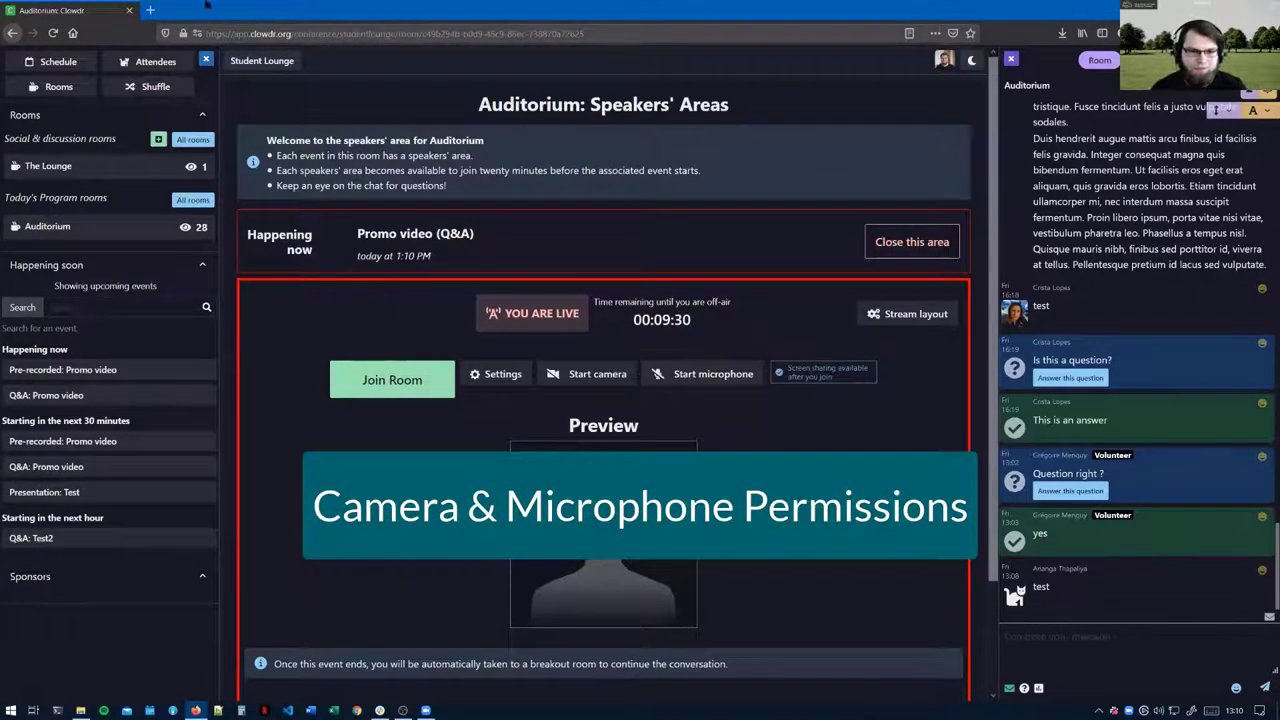
- Remove the stored camera and microphone permissions for app.clowdr.org in the browser's site permissions
left_click(197, 33)
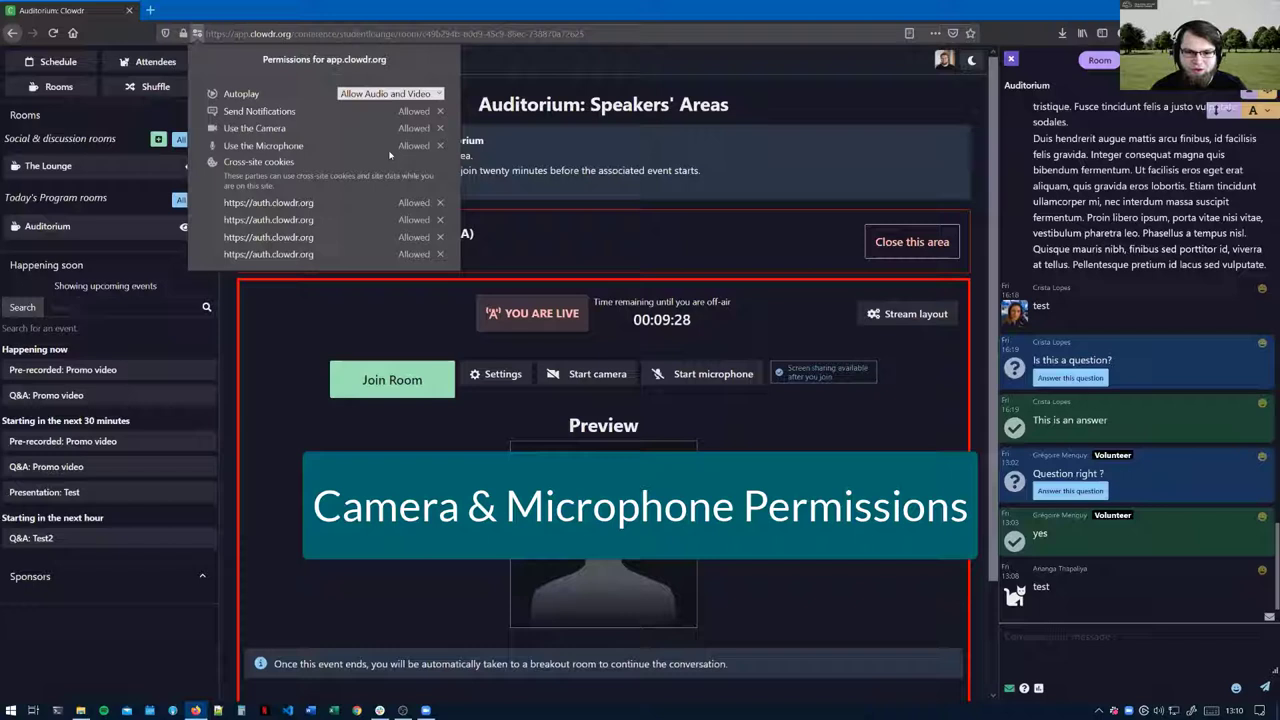
left_click(439, 129)
left_click(439, 129)
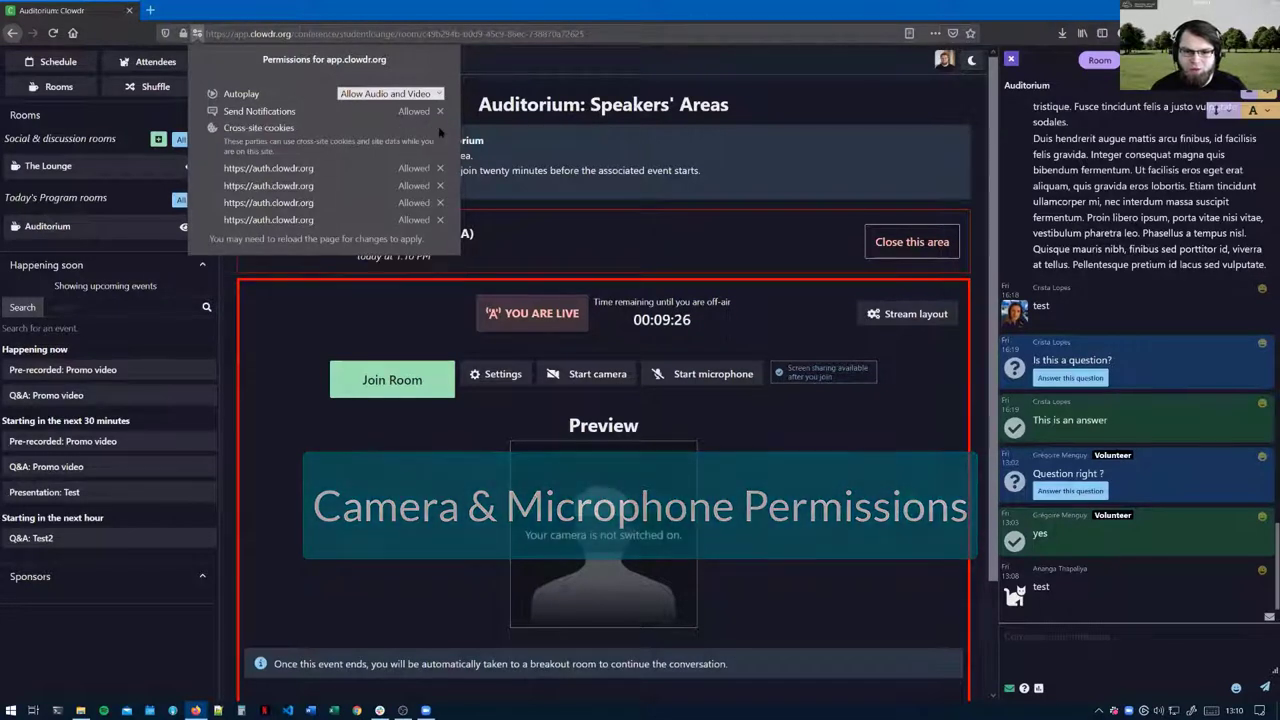
left_click(317, 529)
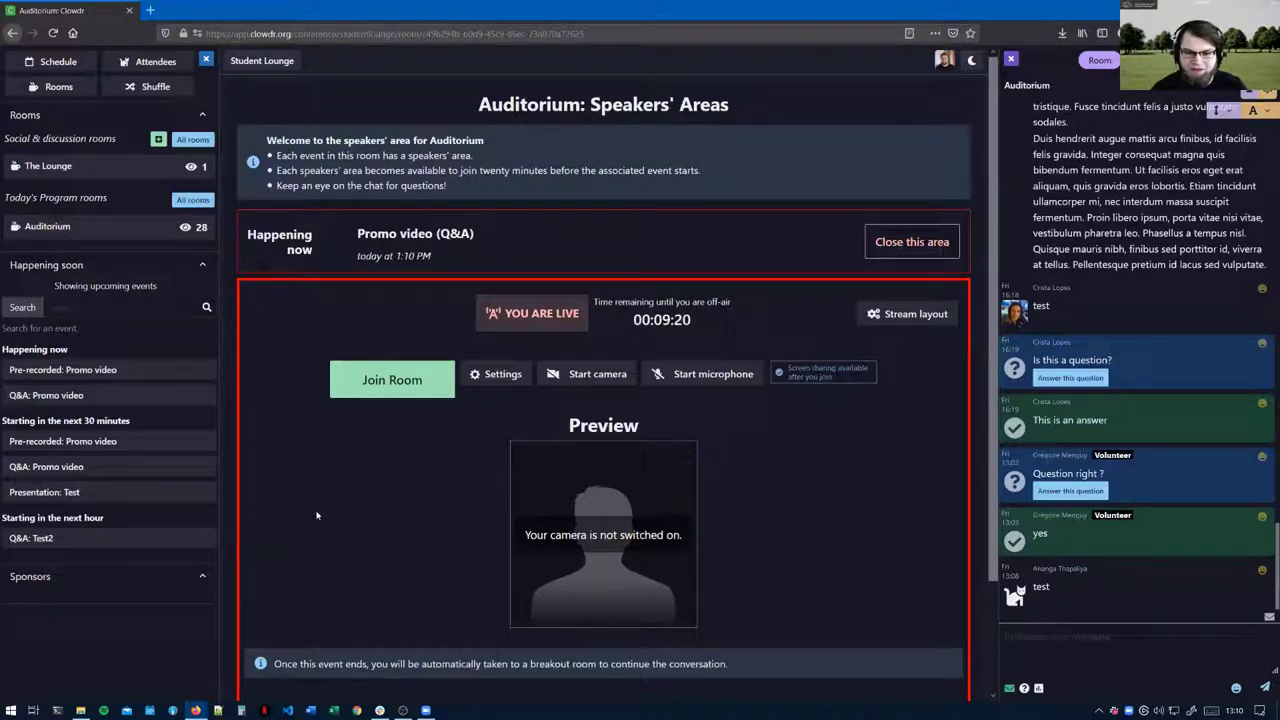
- View The Lounge social room in a separate browser tab and close that tab again
middle_click(86, 170)
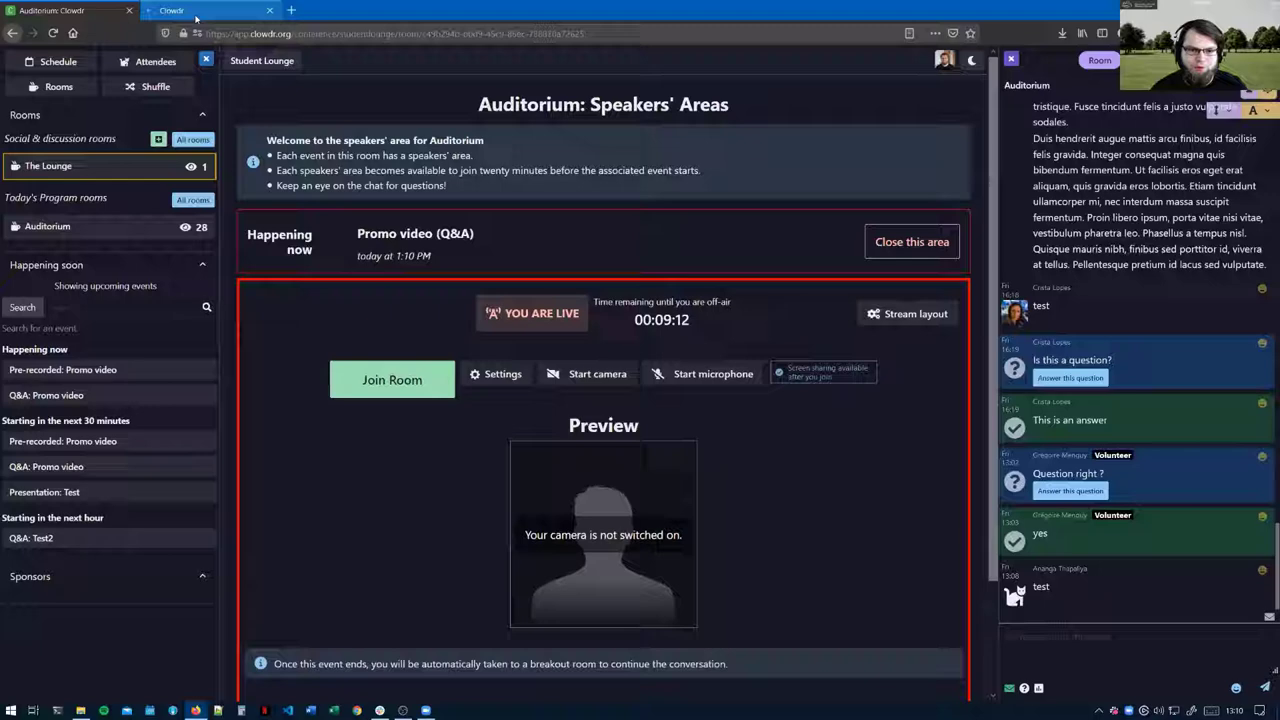
left_click(196, 20)
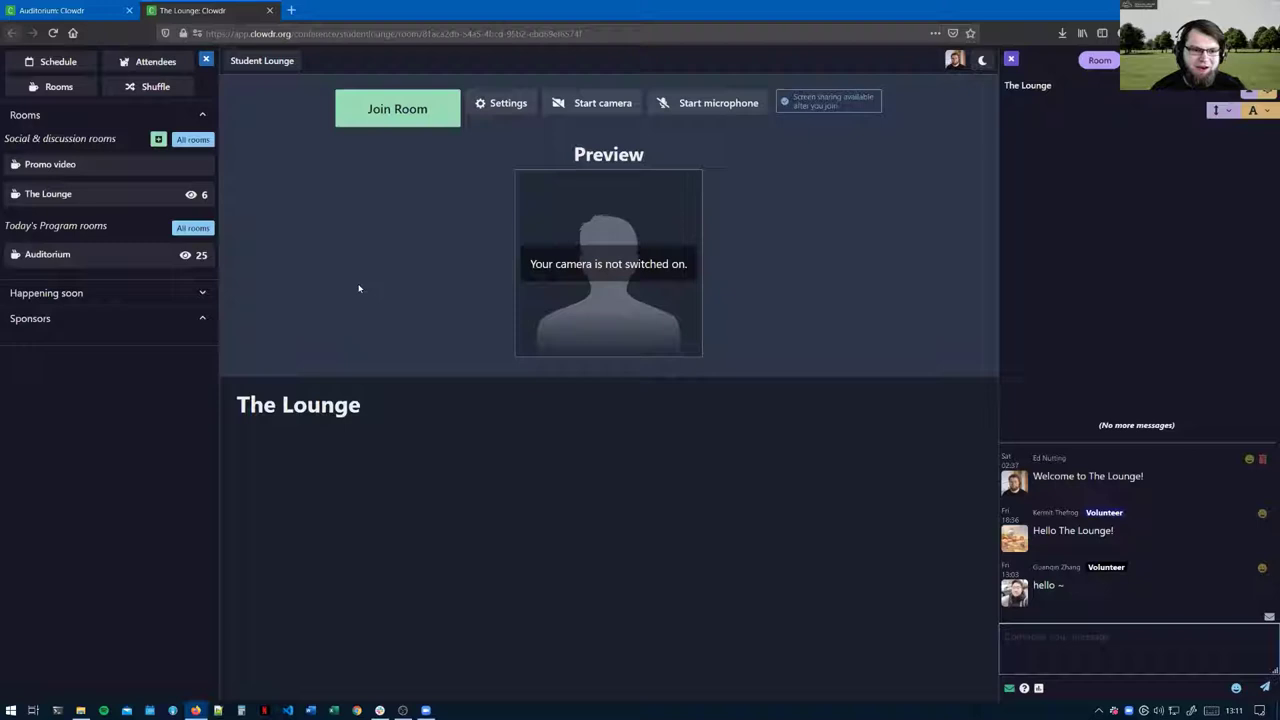
middle_click(190, 17)
- Start the camera in the speakers' area and allow app.clowdr.org to use OBS-Camera, remembering the decision
scroll(413, 488, "down", 3)
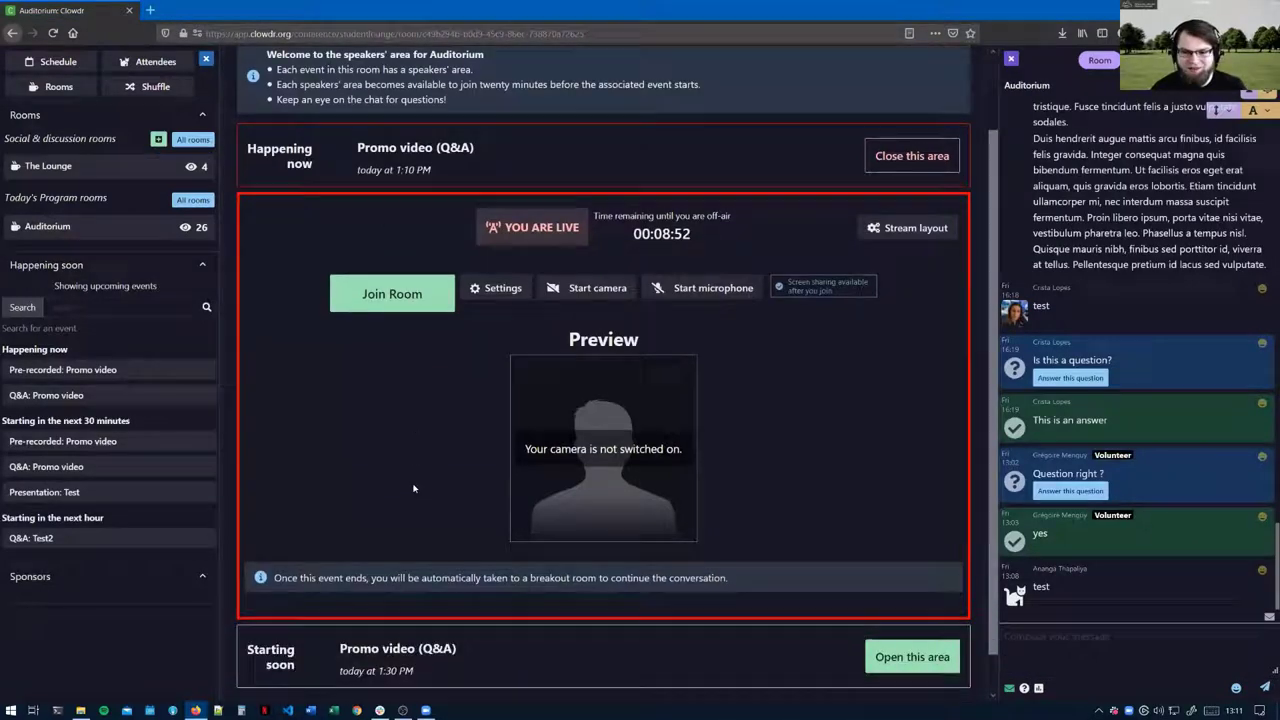
scroll(413, 488, "down", 1)
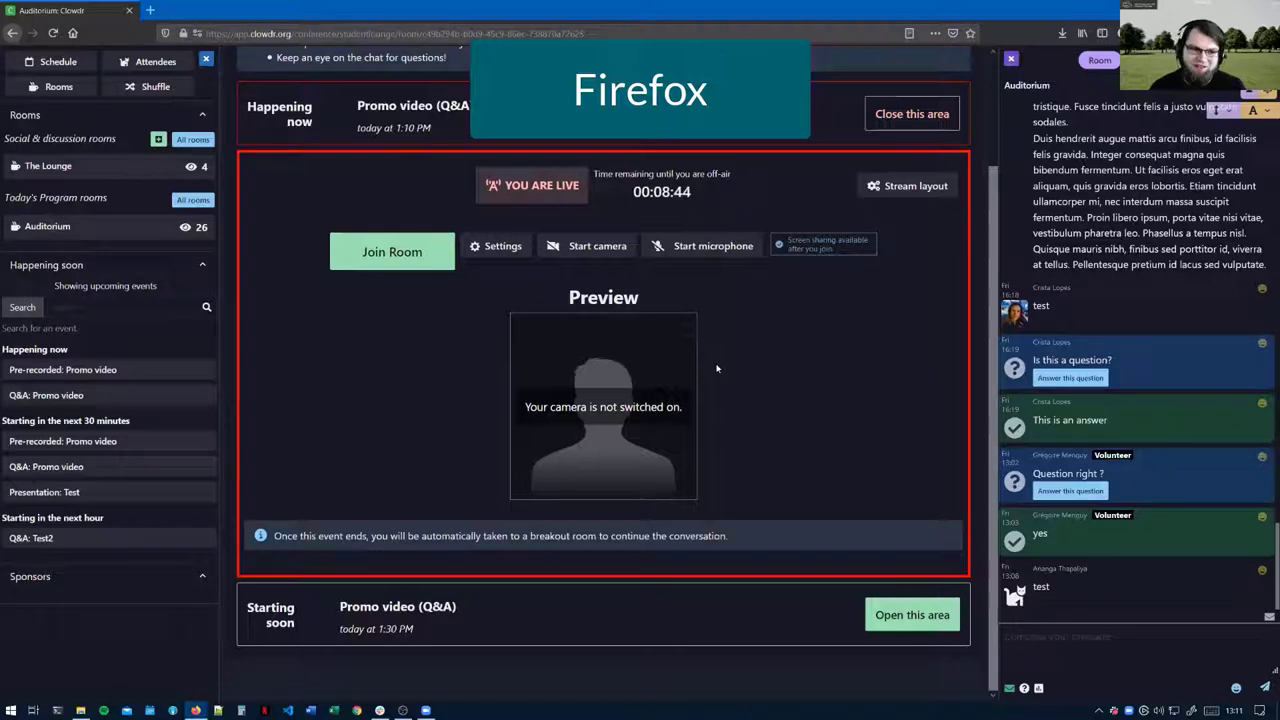
left_click(590, 246)
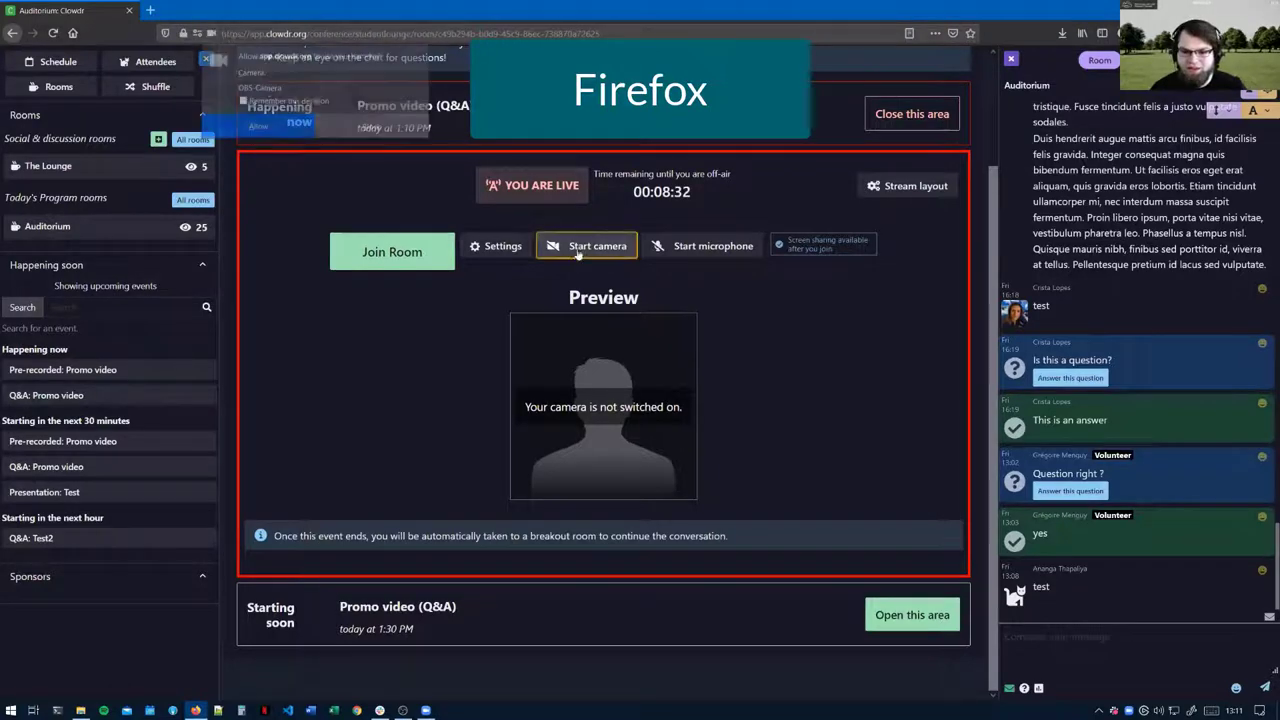
left_click(290, 102)
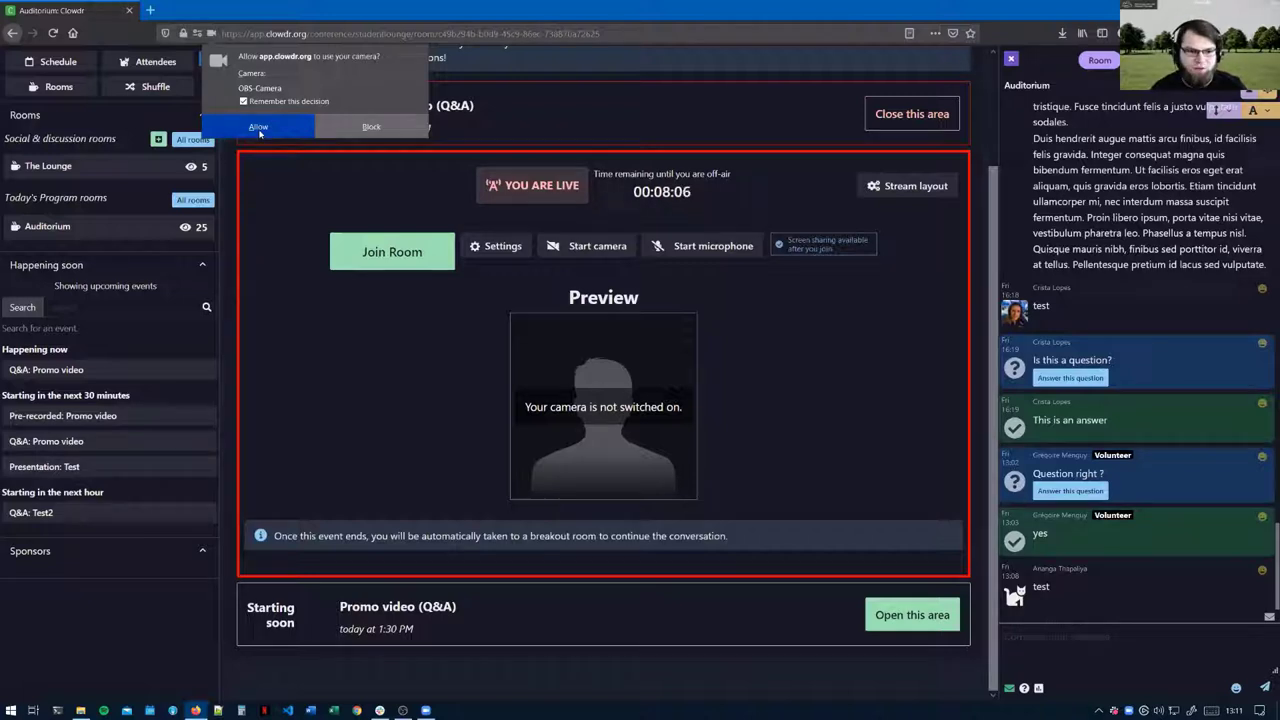
left_click(258, 128)
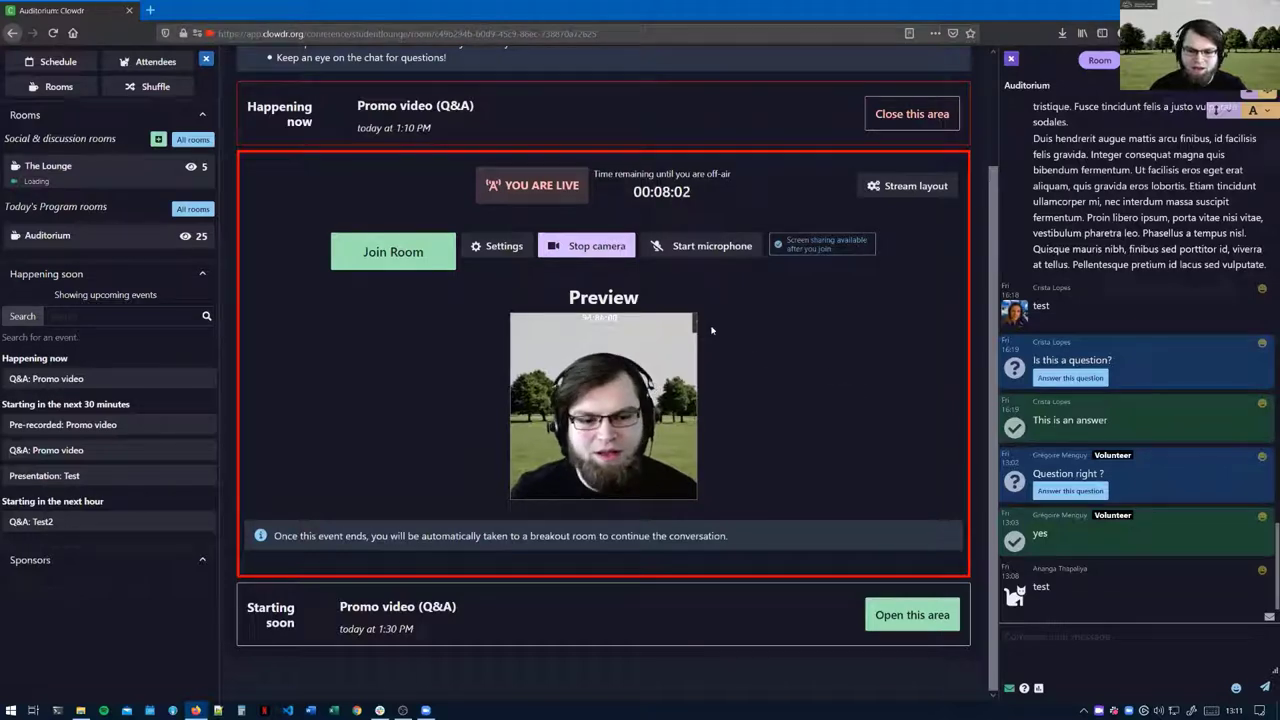
- Start the microphone and allow app.clowdr.org to use Focusrite USB (Focusrite USB Audio), remembering the decision
left_click(690, 254)
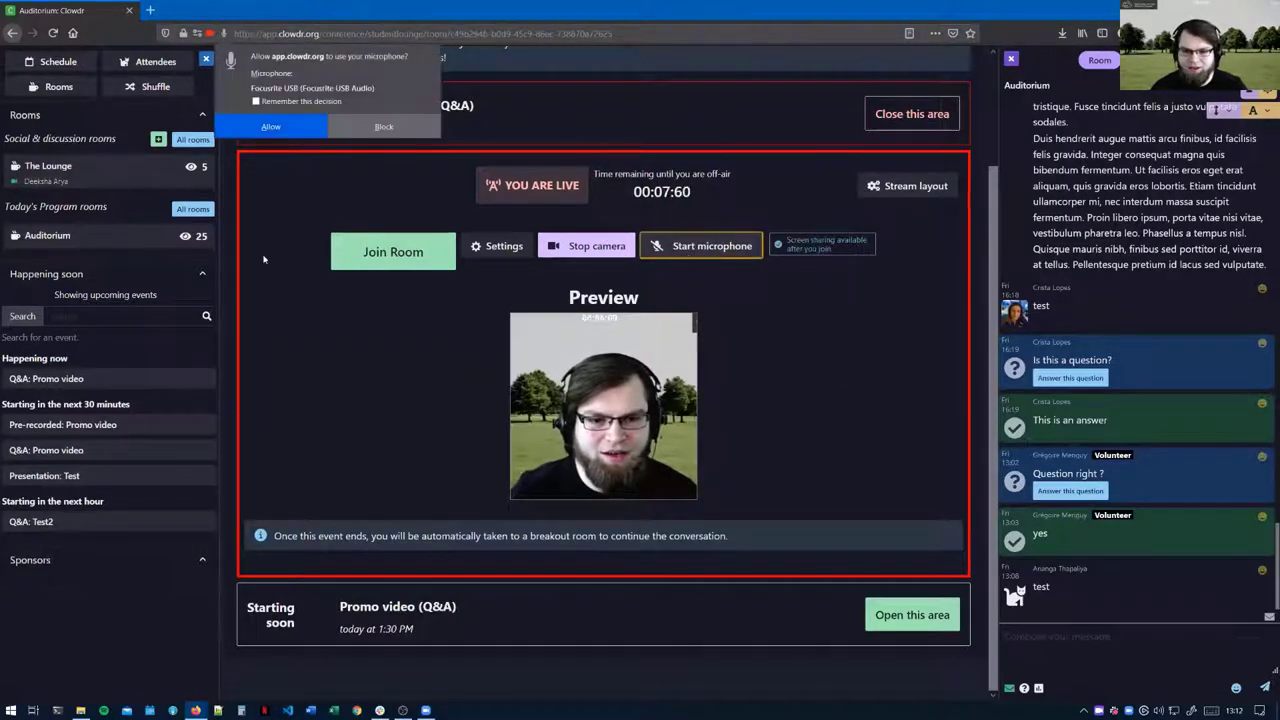
left_click(264, 102)
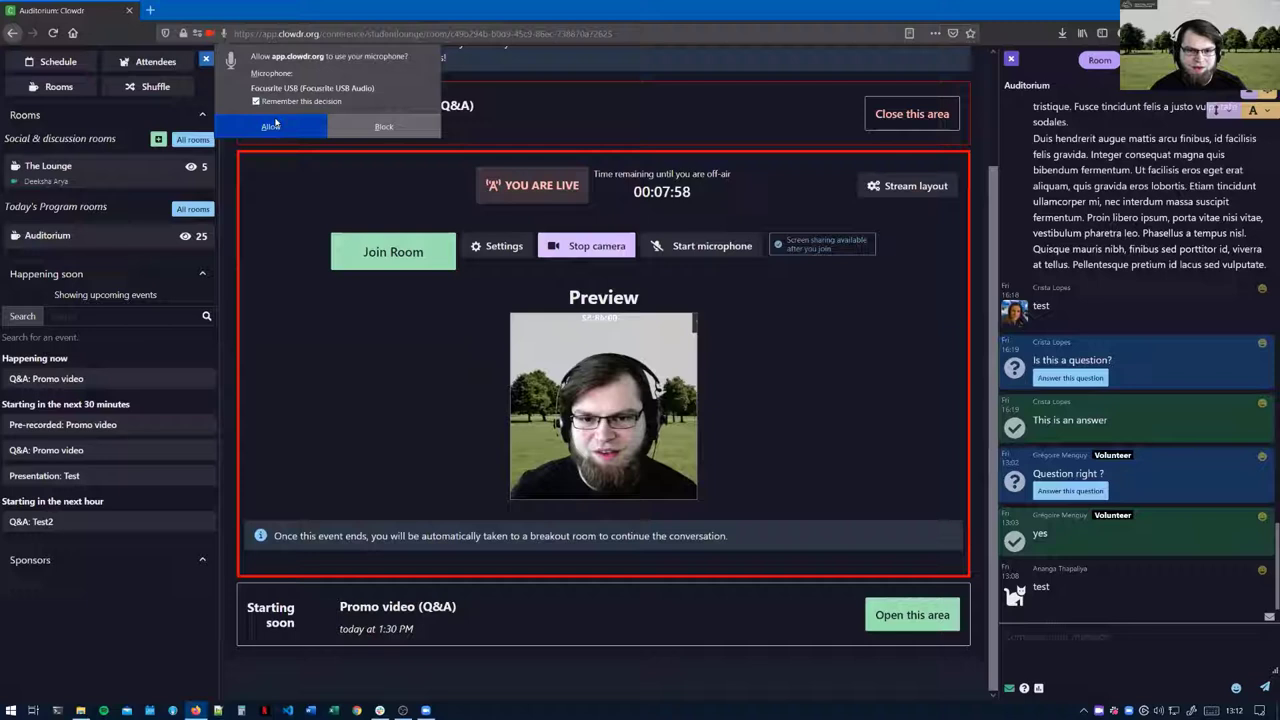
left_click(271, 127)
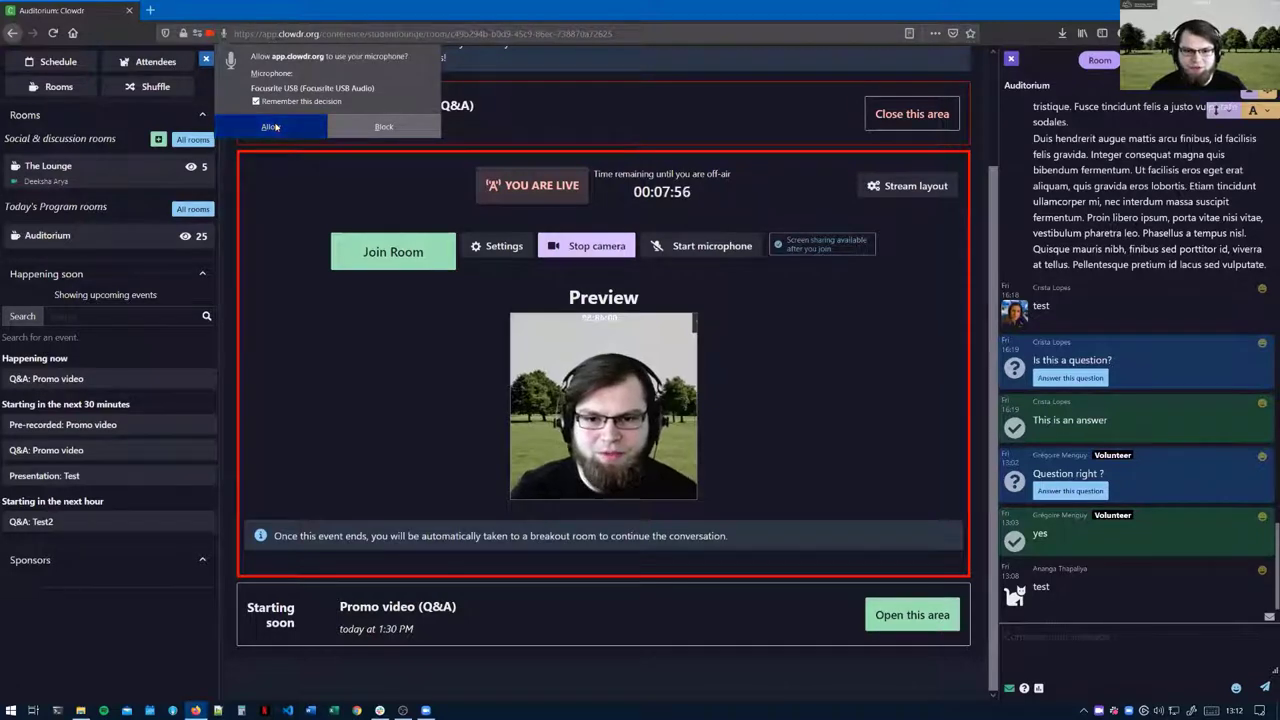
- Set the camera to HD Pro Webcam C920 and the microphone to CABLE Output (VB-Audio Virtual Cable), and save the device settings
left_click(496, 250)
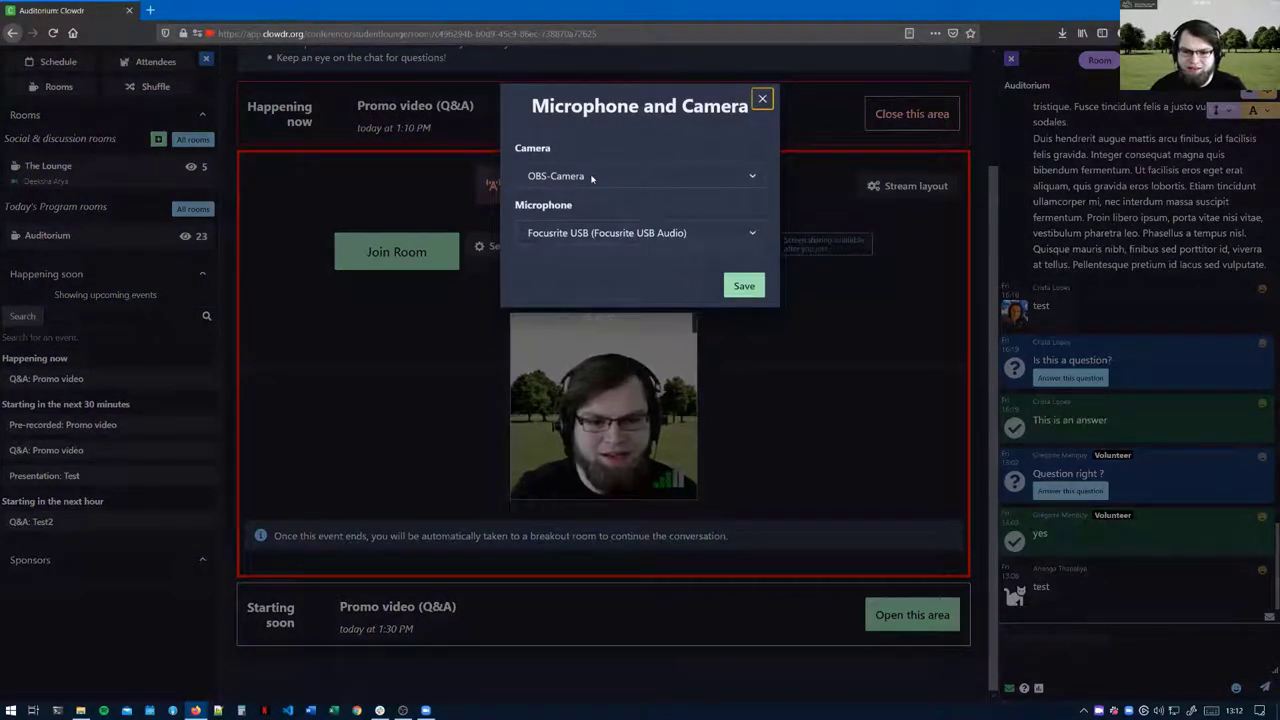
left_click(591, 177)
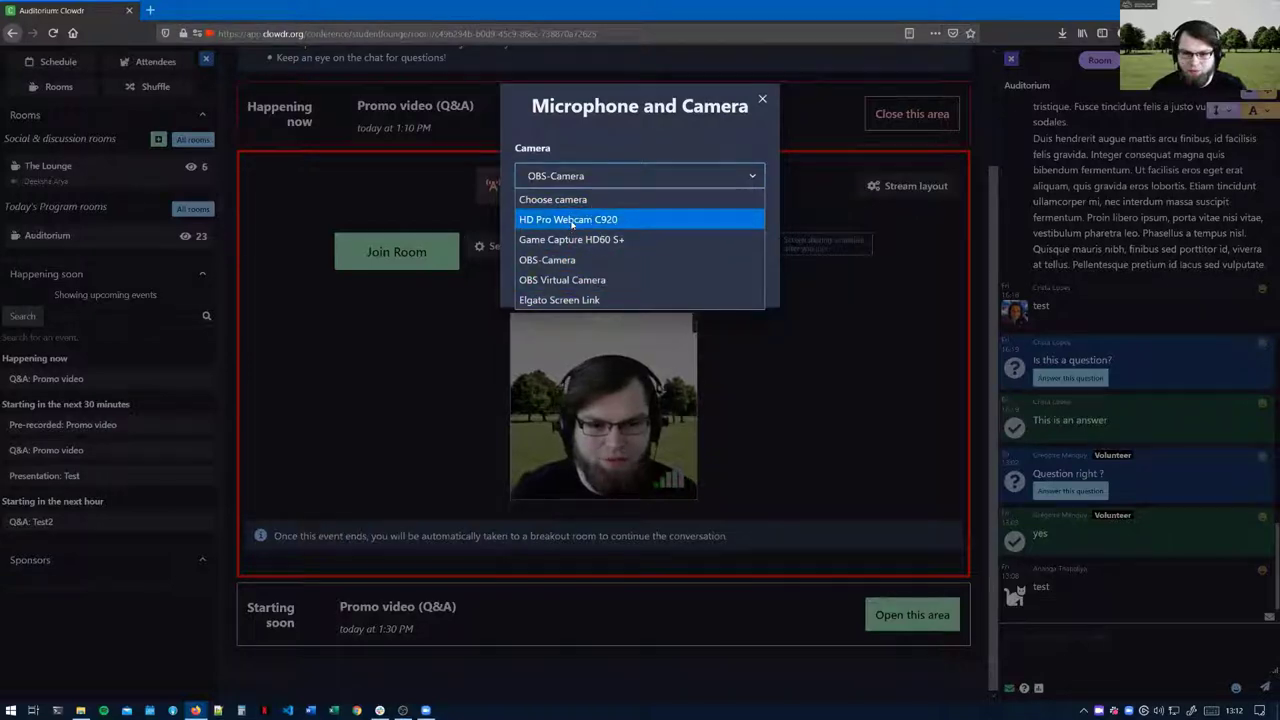
left_click(570, 220)
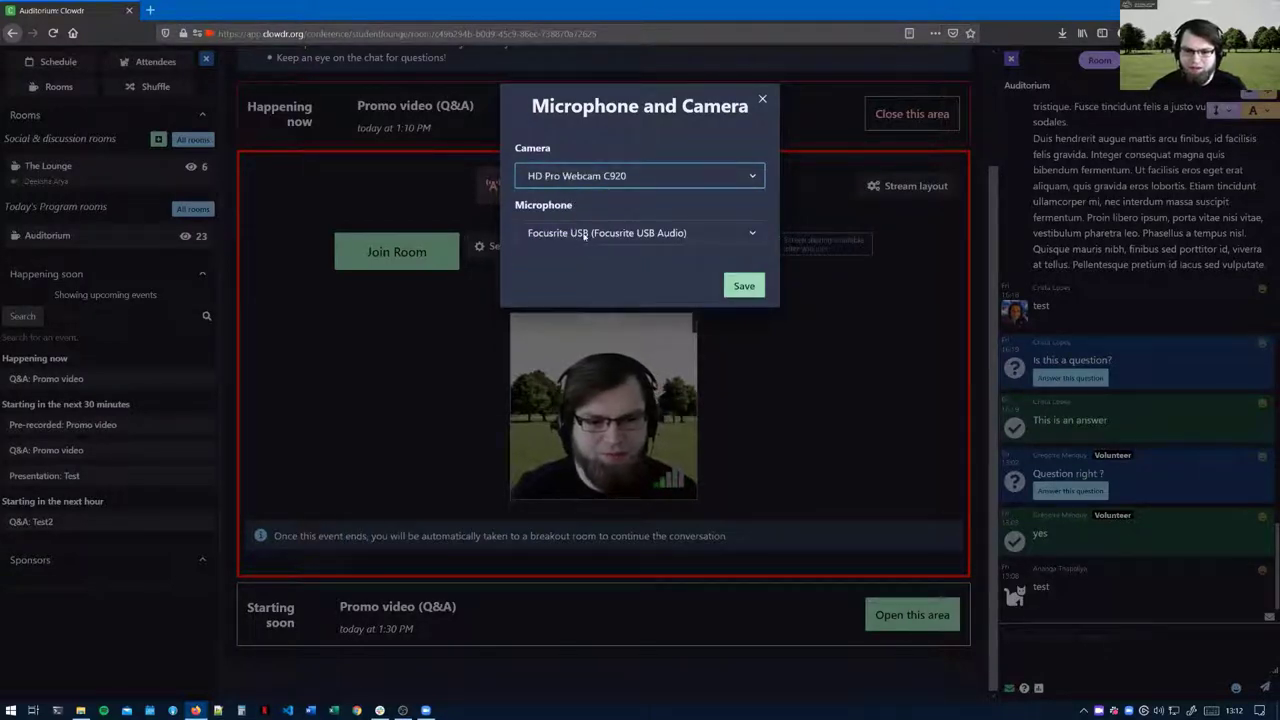
left_click(586, 233)
left_click(600, 293)
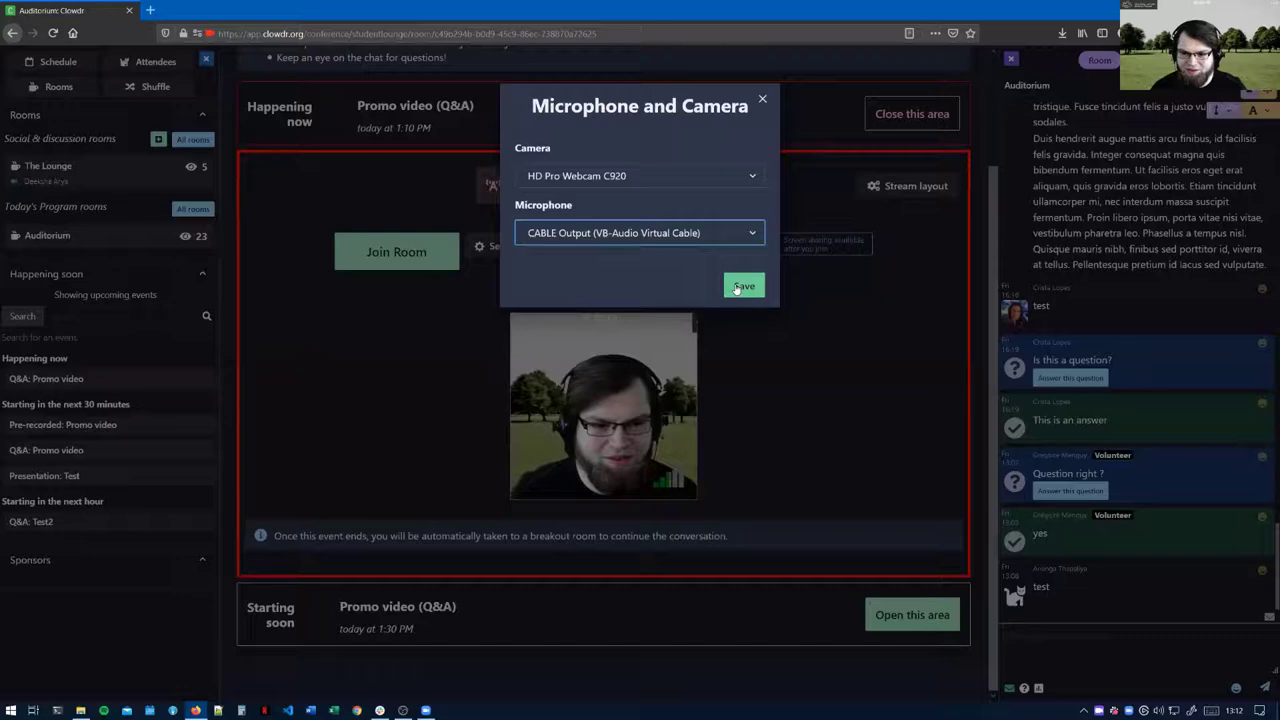
left_click(745, 286)
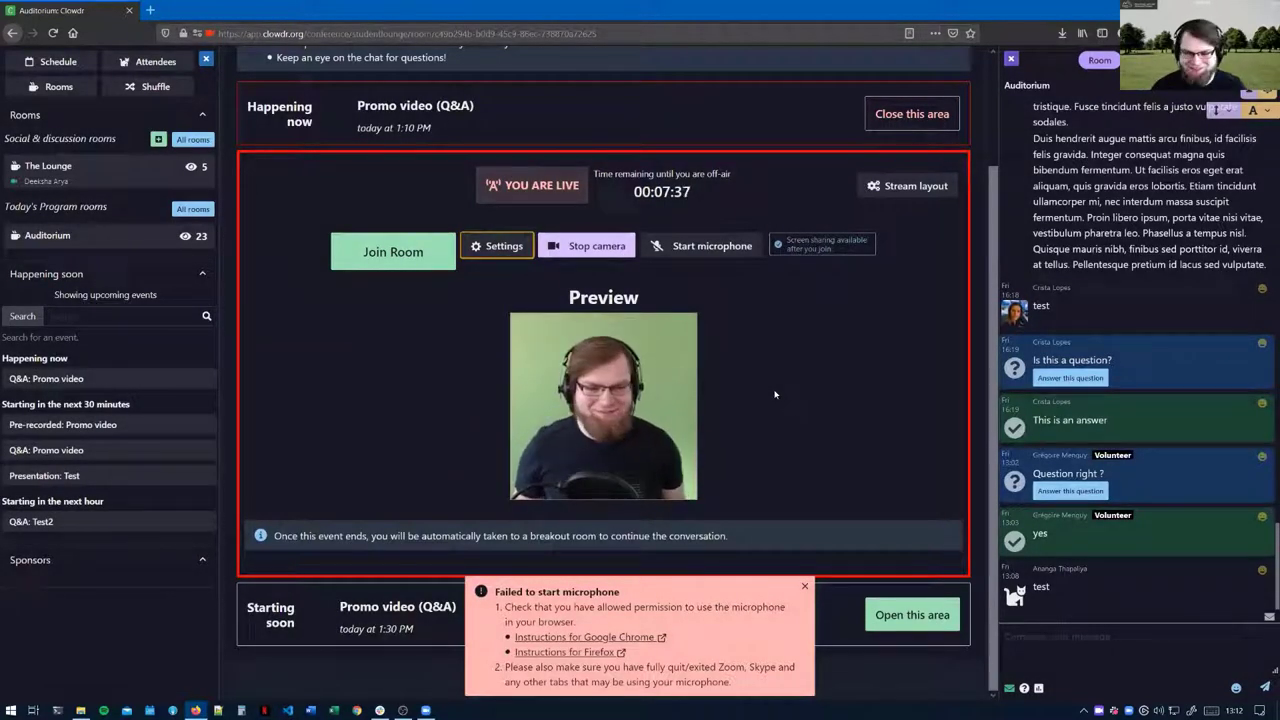
- Dismiss the microphone error, try to start the microphone again and dismiss the repeated notice
left_click(803, 589)
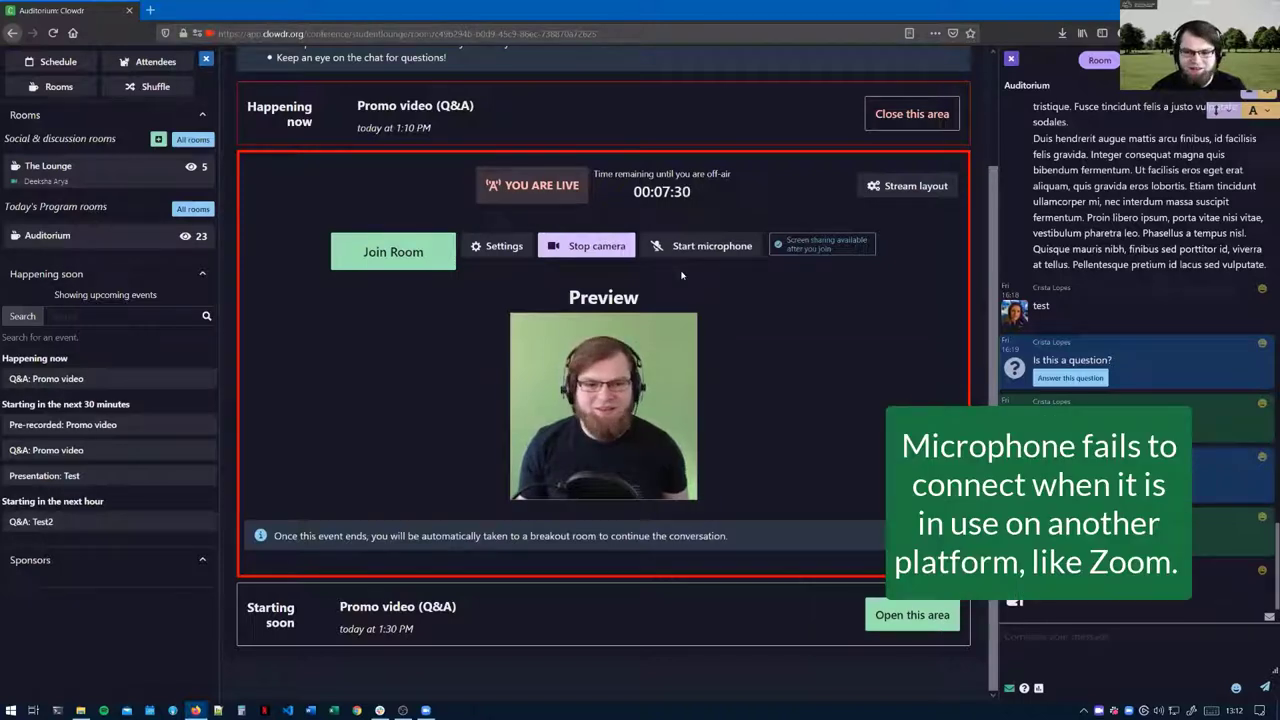
left_click(700, 246)
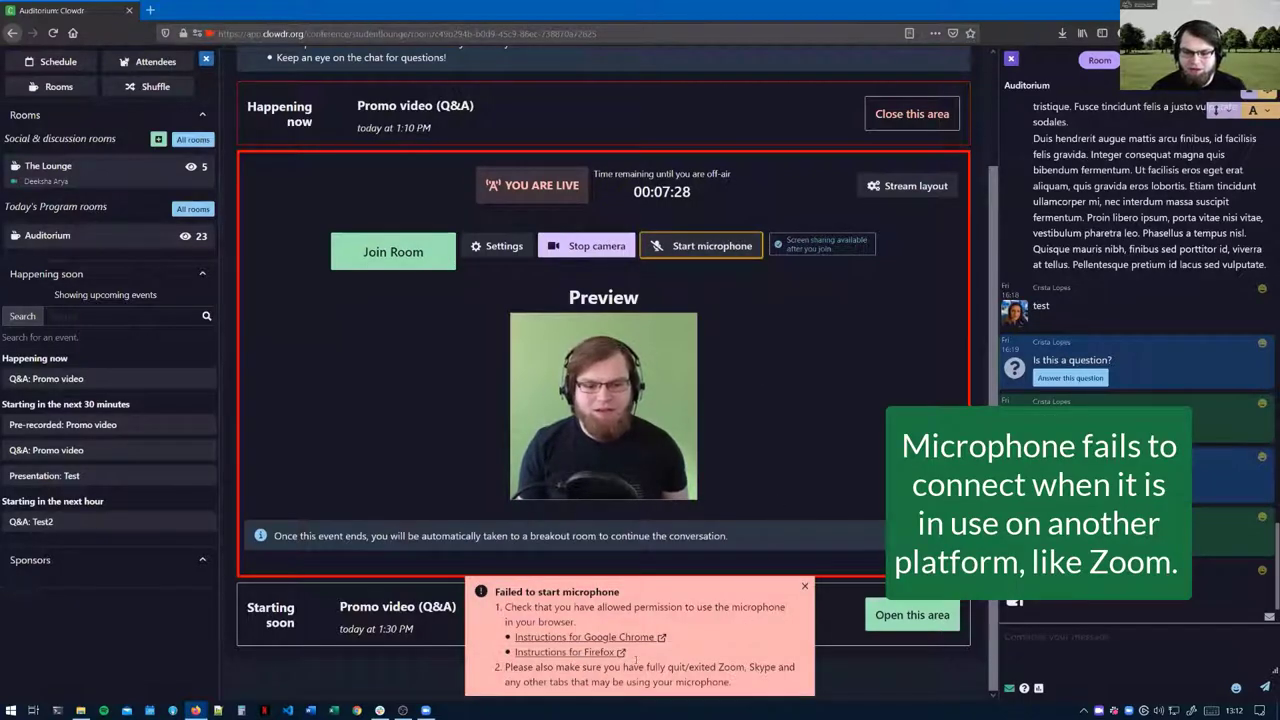
left_click(804, 586)
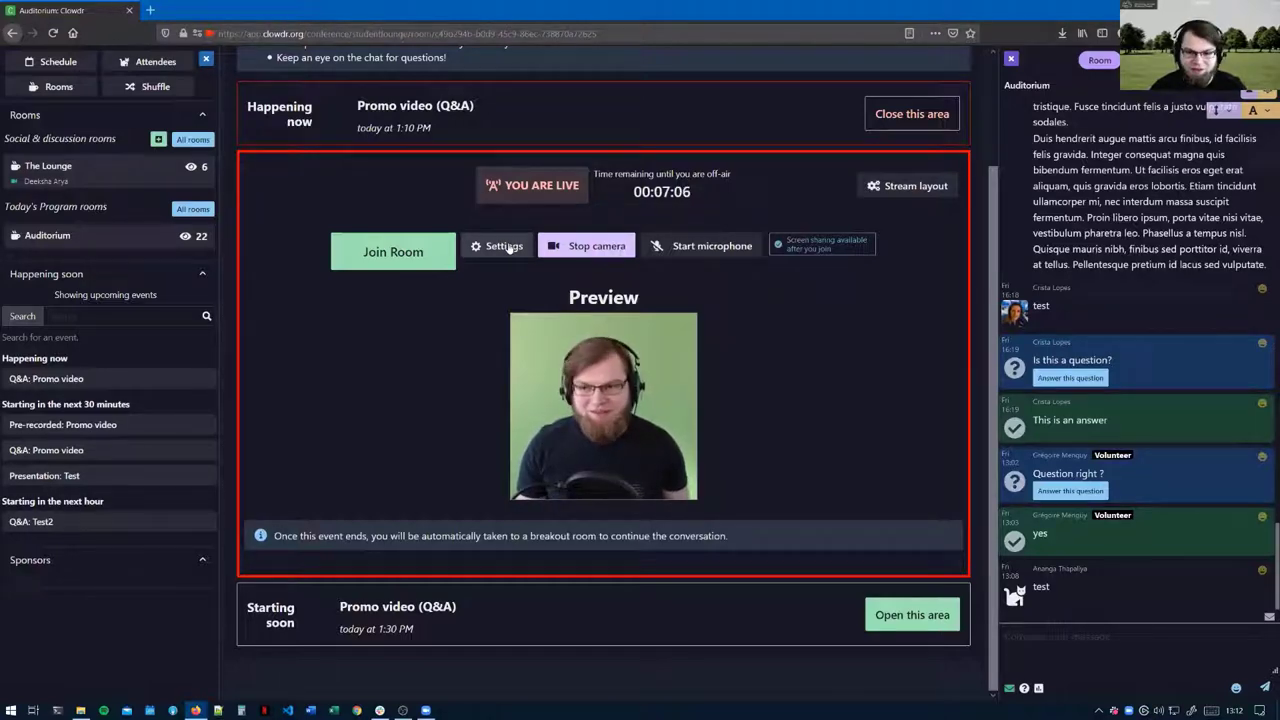
- Set the microphone to Focusrite USB (Focusrite USB Audio), save the device settings and start the microphone
left_click(505, 247)
left_click(640, 232)
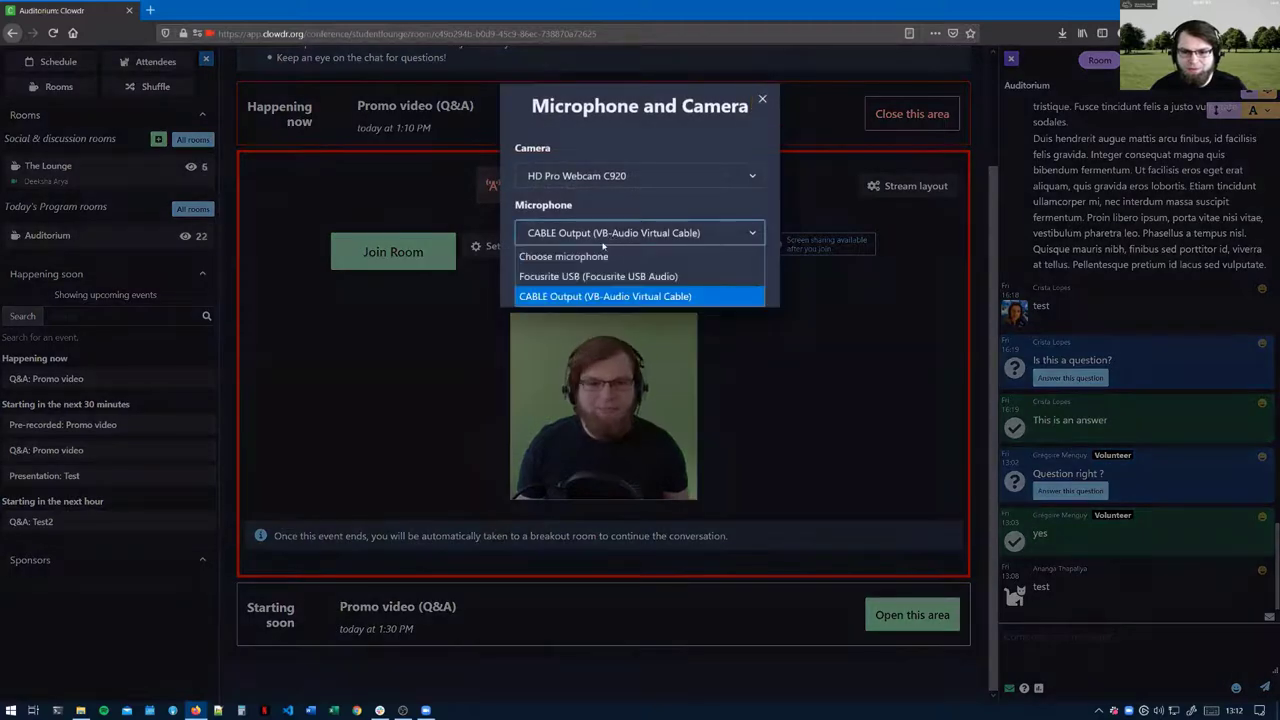
left_click(571, 288)
left_click(744, 286)
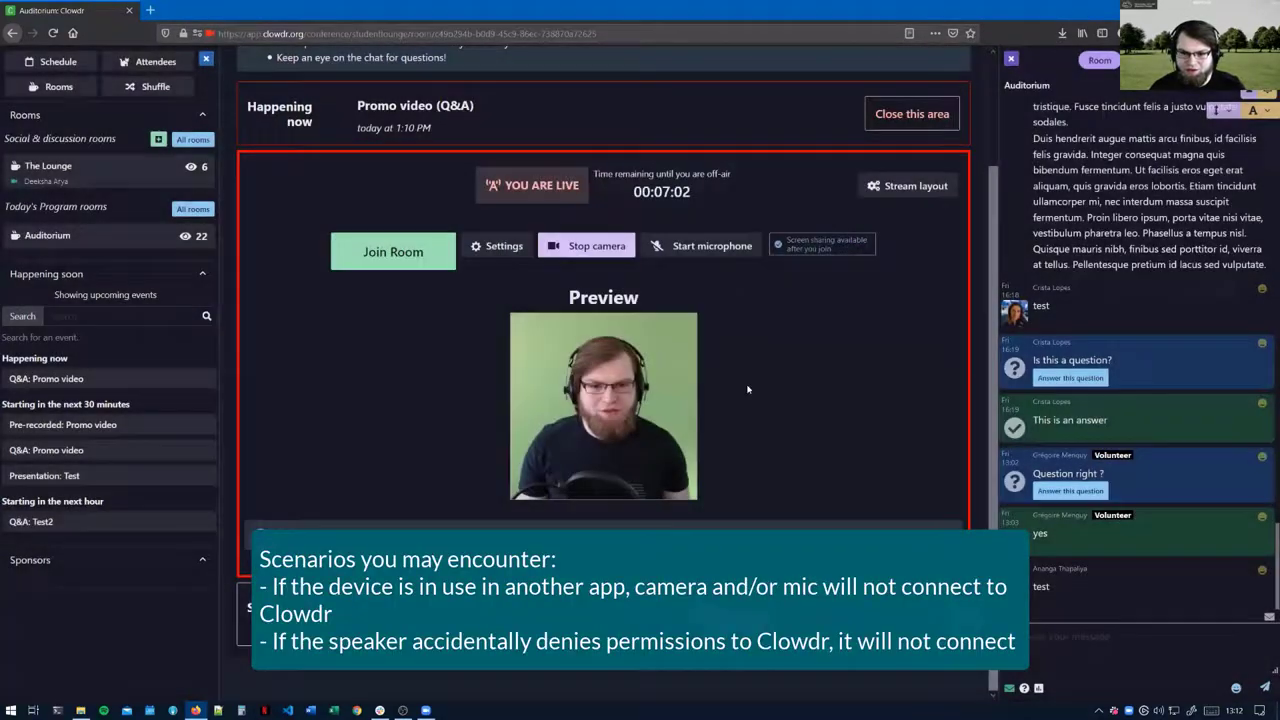
left_click(695, 250)
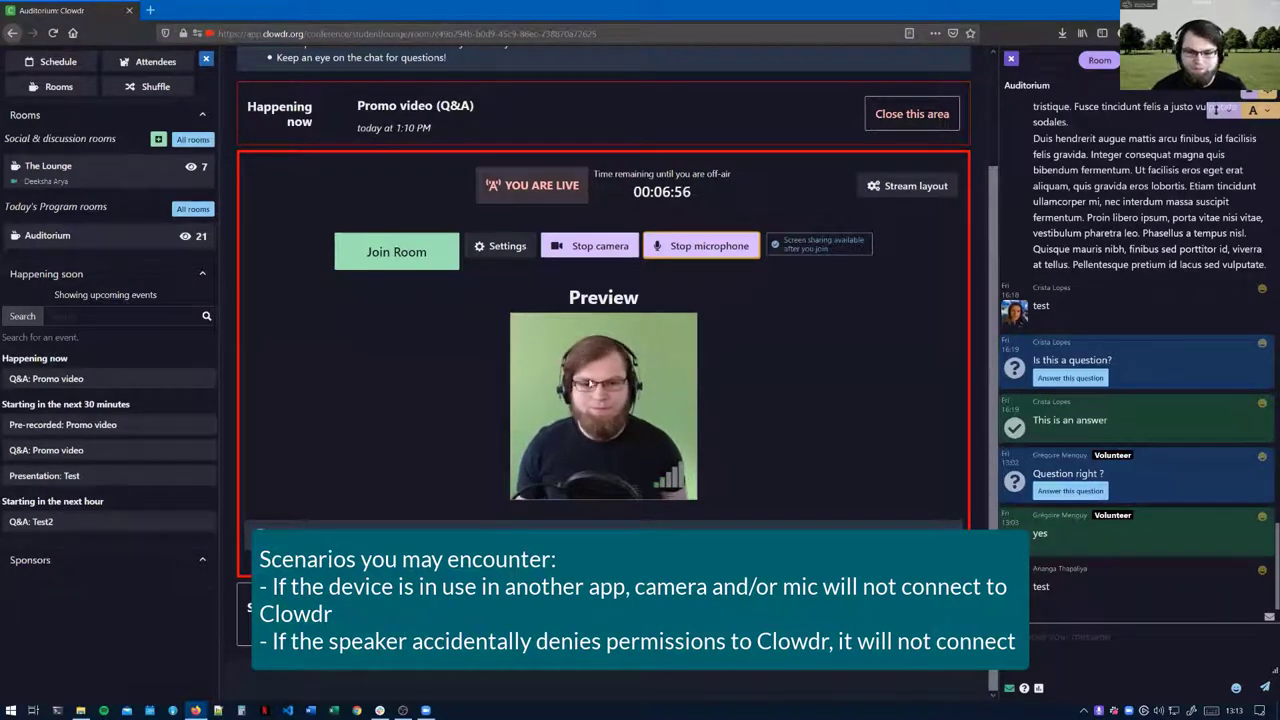
- Stop the camera and microphone and remove the stored camera and microphone permissions for app.clowdr.org
left_click(628, 252)
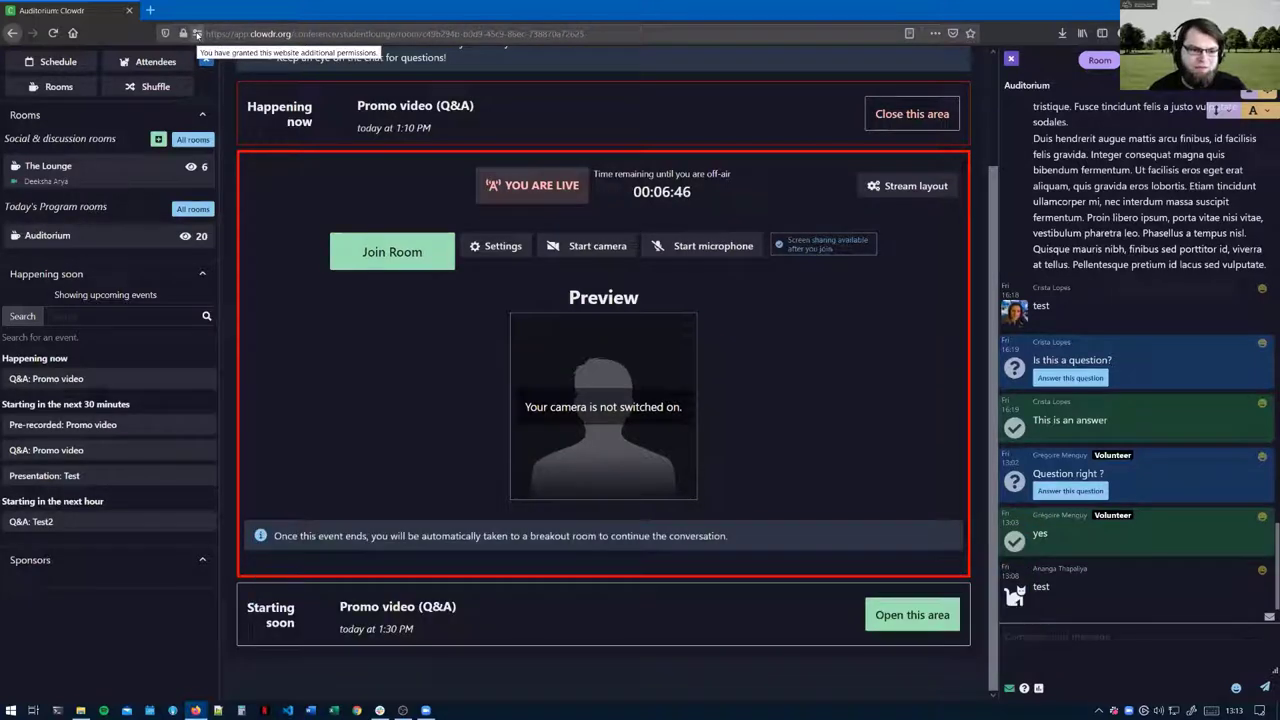
left_click(197, 34)
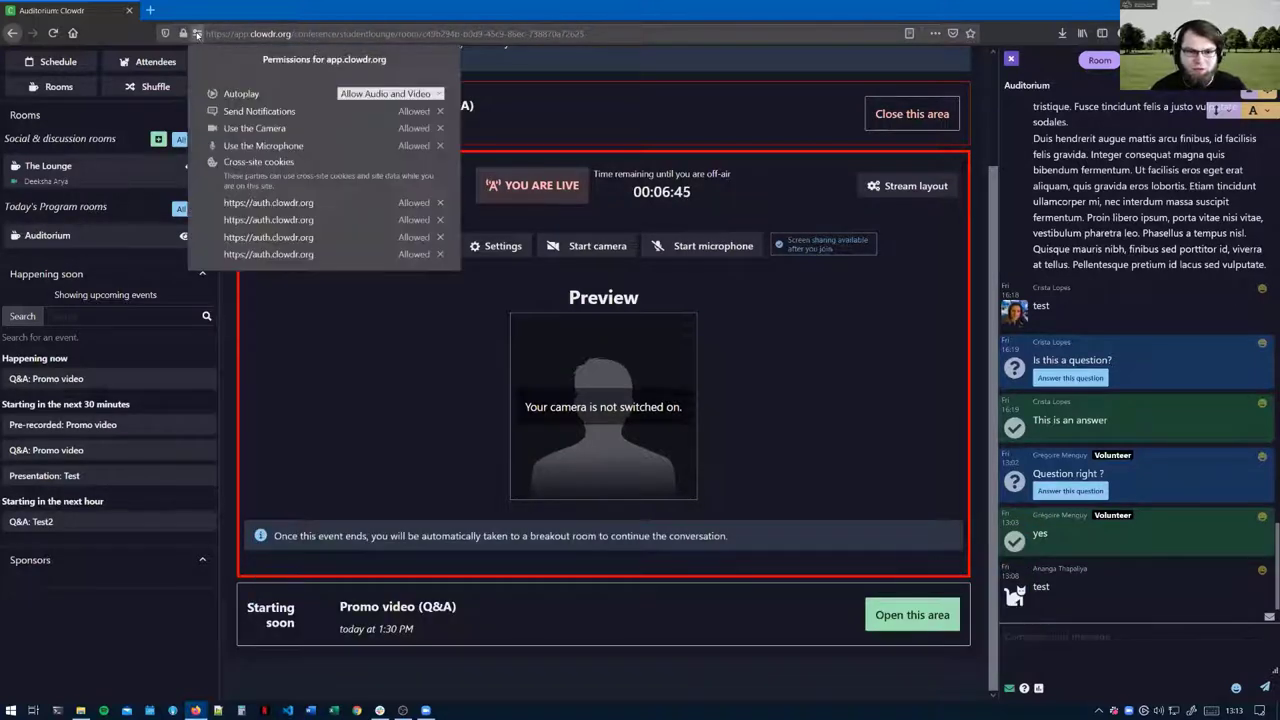
left_click(439, 128)
left_click(439, 128)
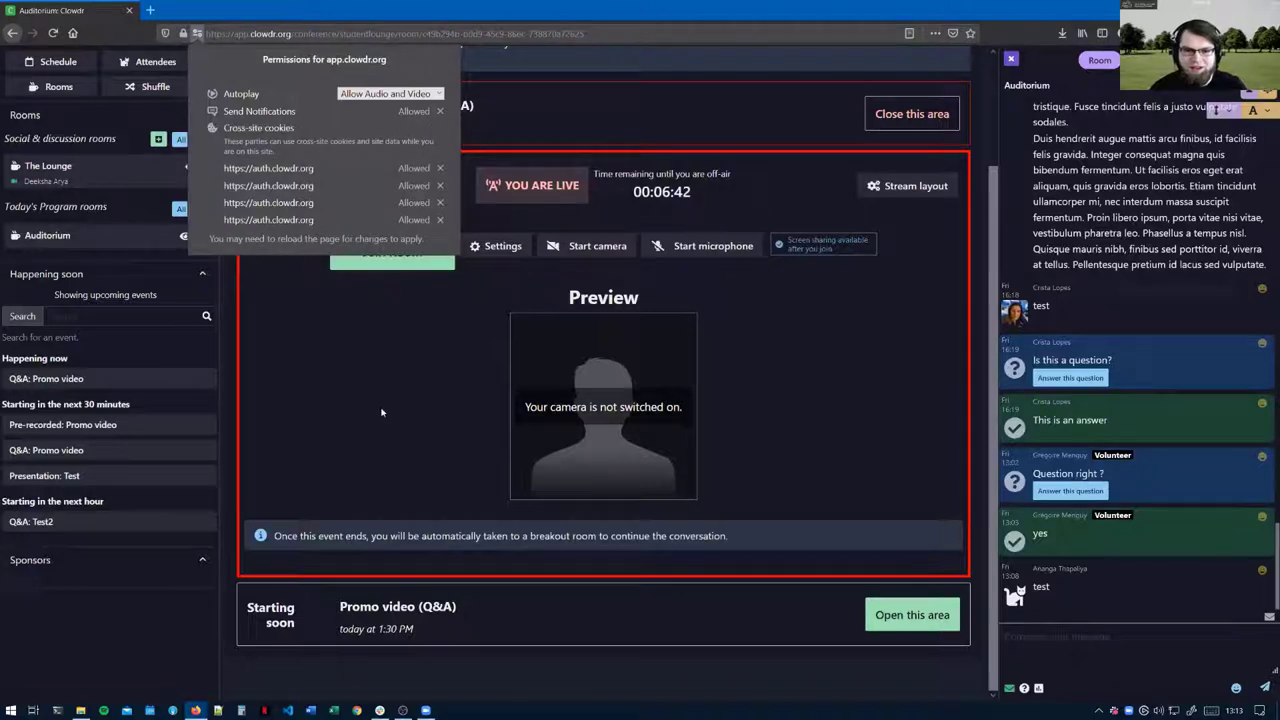
left_click(381, 412)
- Start the camera but block app.clowdr.org from using it, dismiss the error and try starting the camera again
left_click(598, 247)
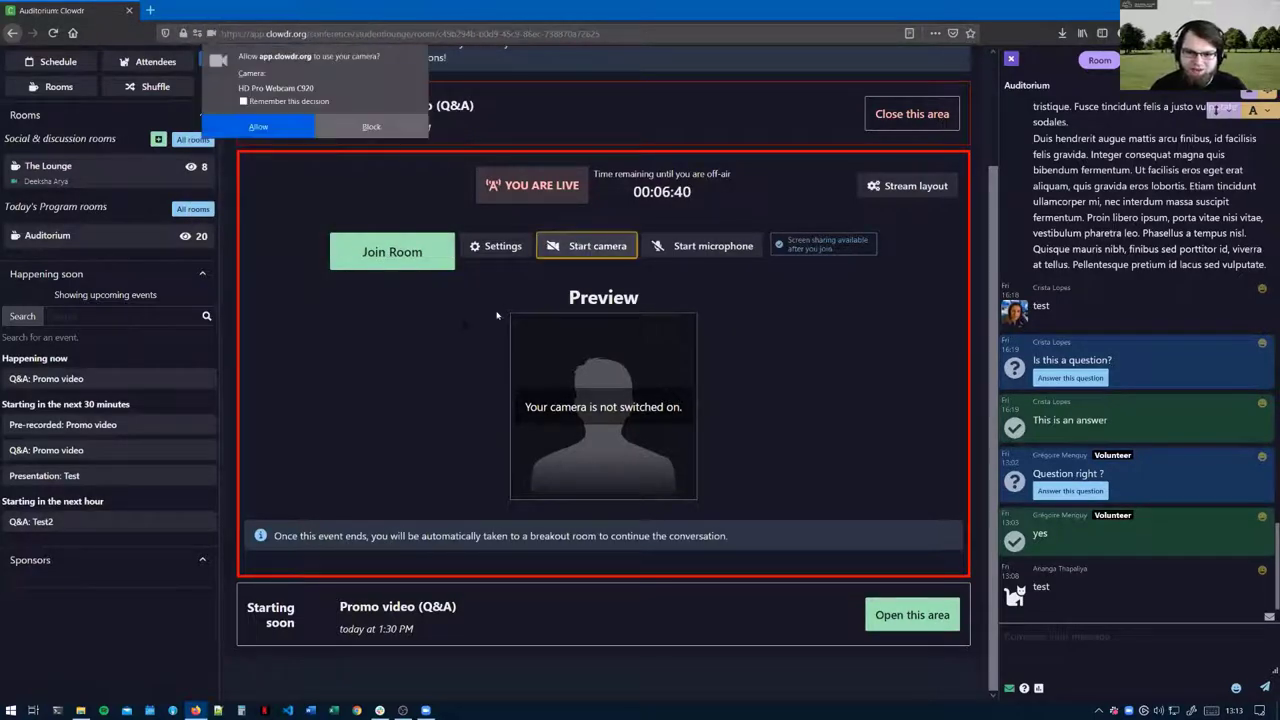
left_click(370, 127)
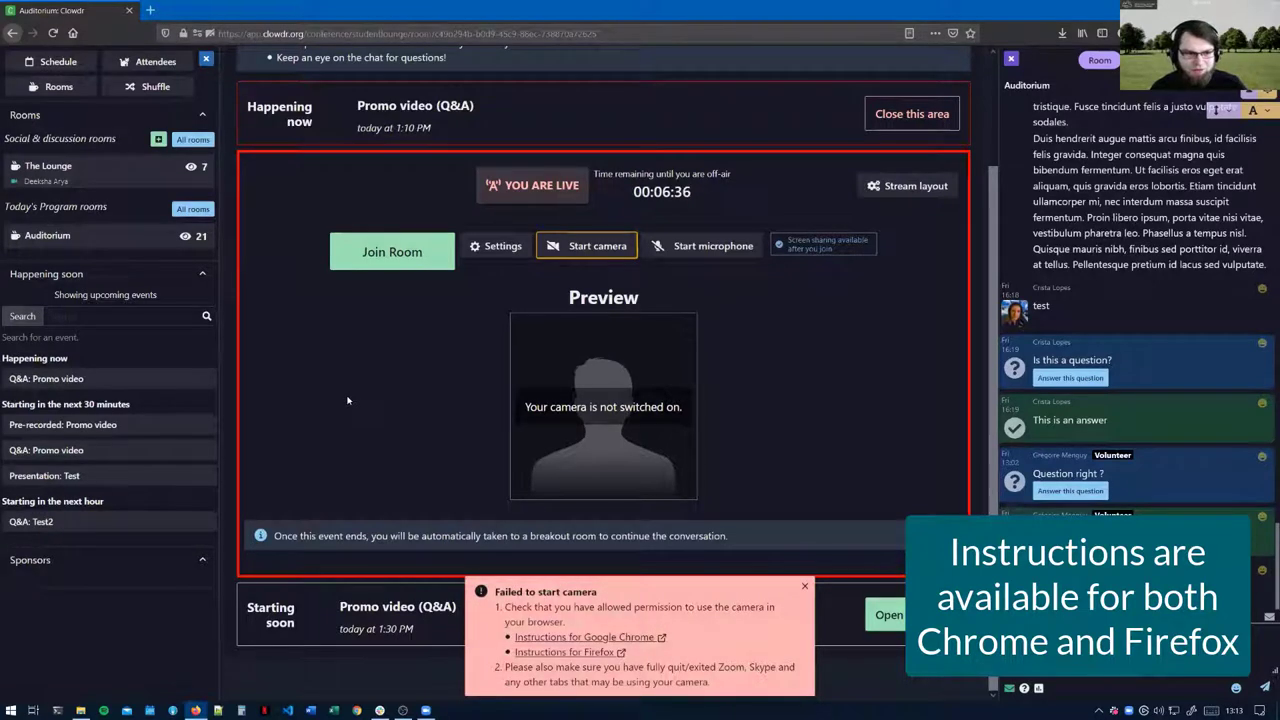
left_click(803, 590)
left_click(587, 248)
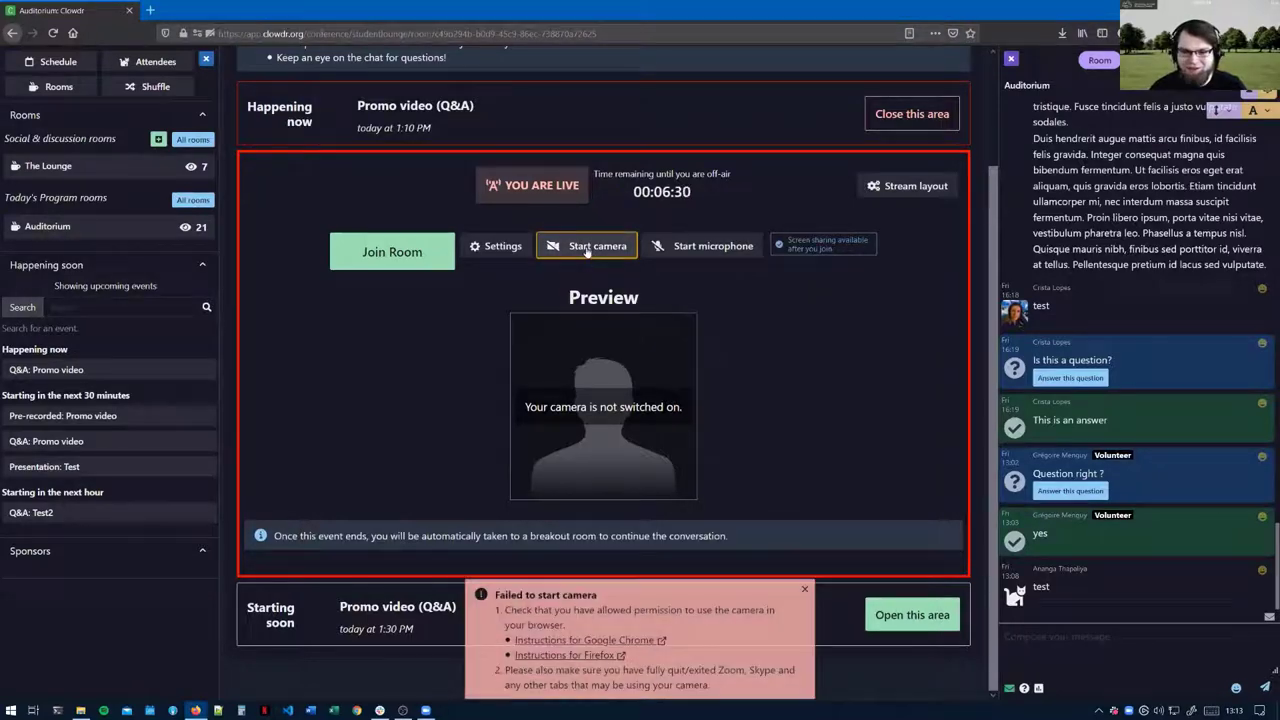
- Clear the temporary camera block in the site permissions for app.clowdr.org
left_click(197, 33)
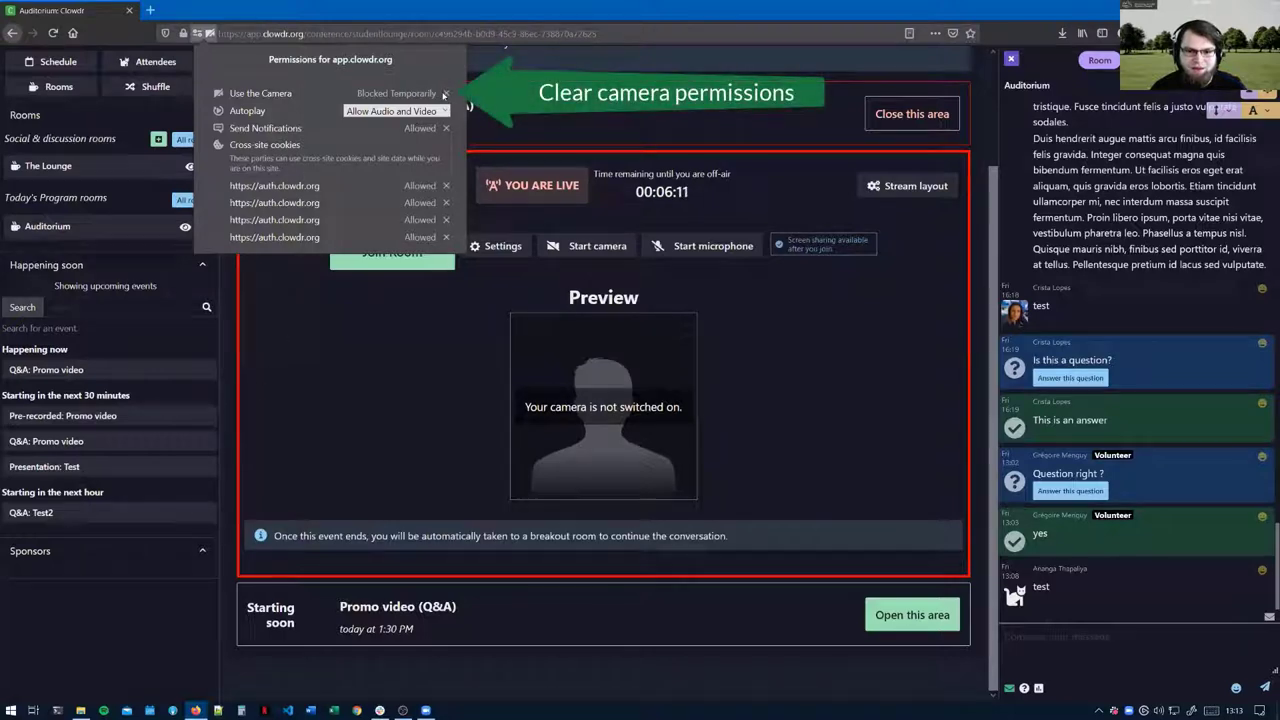
left_click(446, 93)
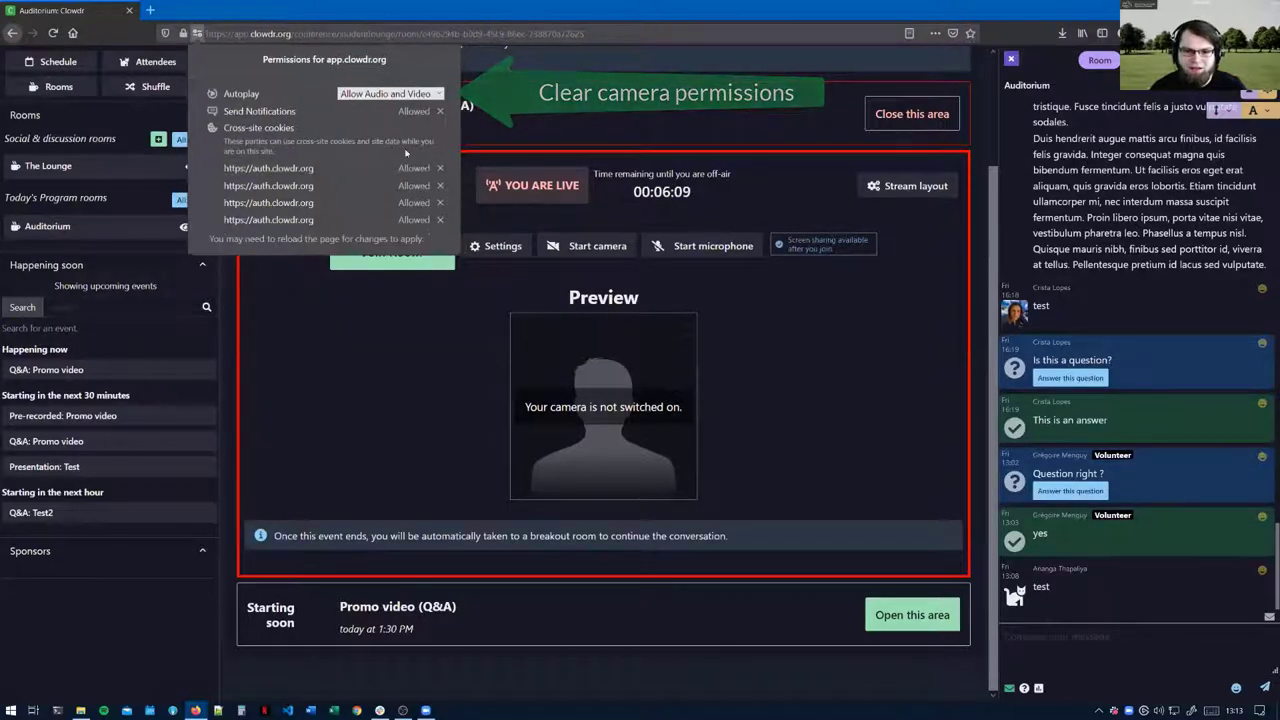
left_click(338, 396)
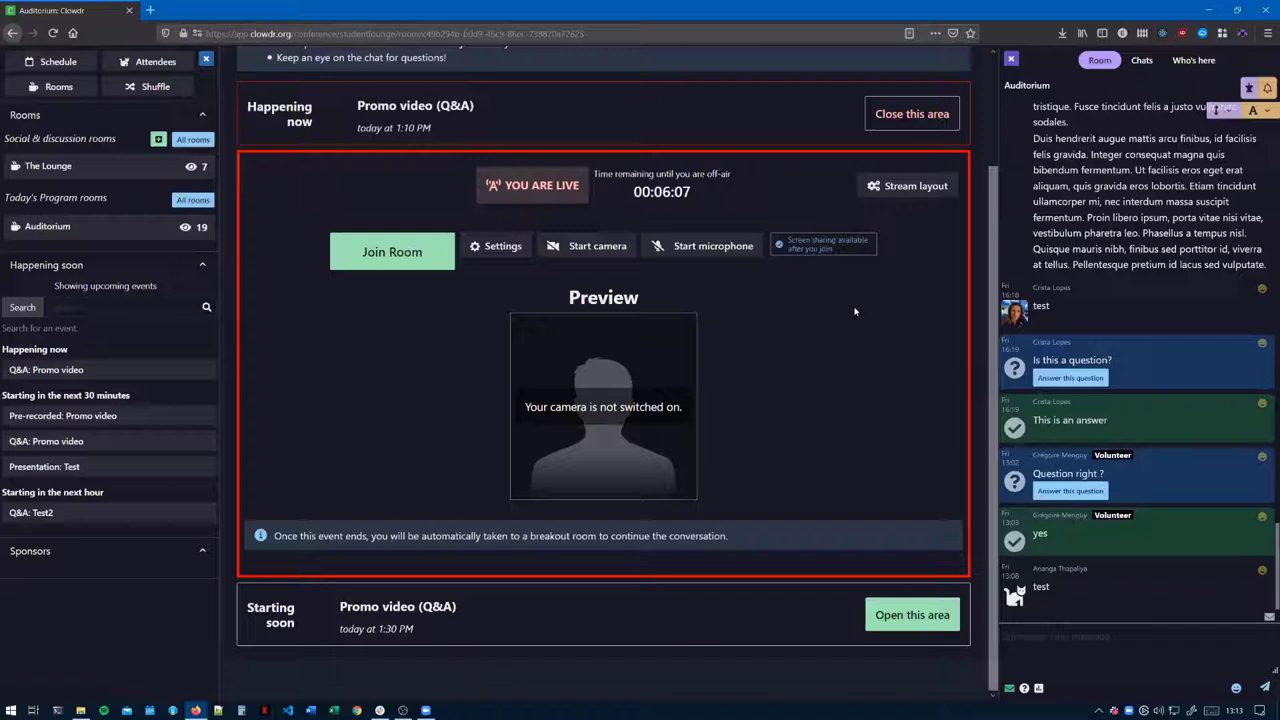
- Start the microphone but block app.clowdr.org from using it, and dismiss the error
left_click(677, 249)
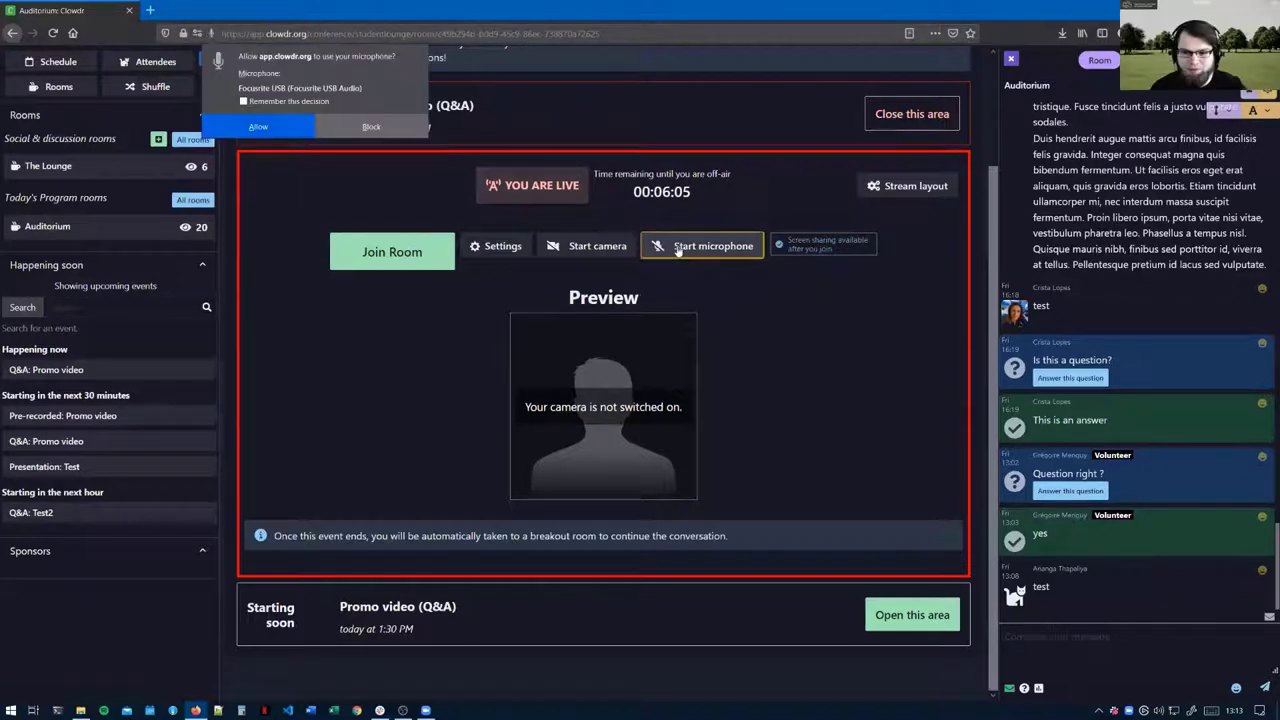
left_click(369, 127)
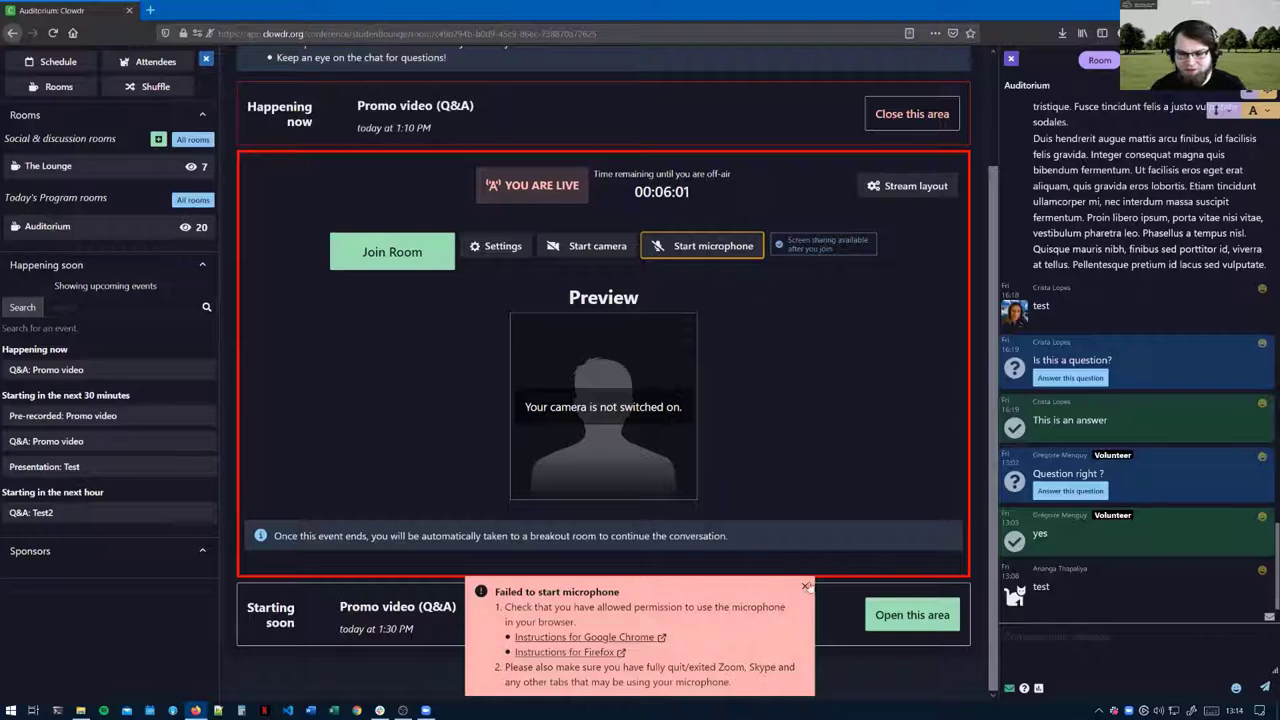
left_click(806, 586)
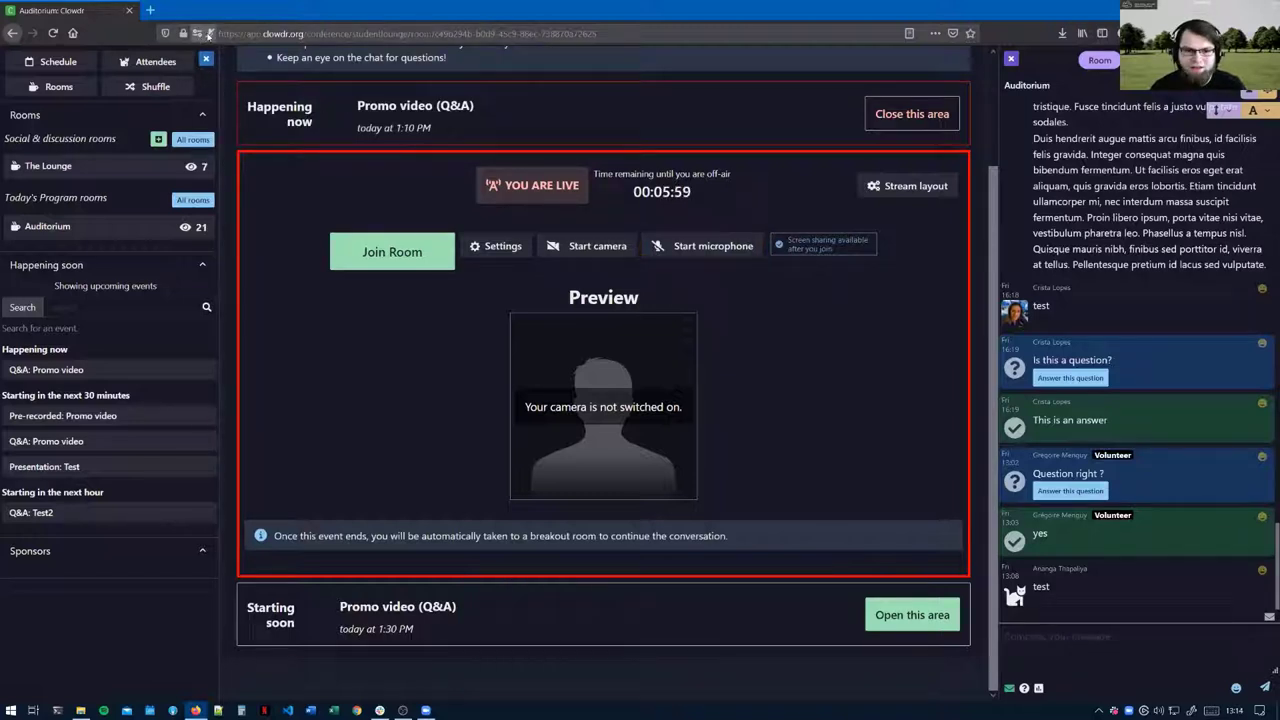
- Clear the temporary microphone block in the site permissions for app.clowdr.org
left_click(209, 34)
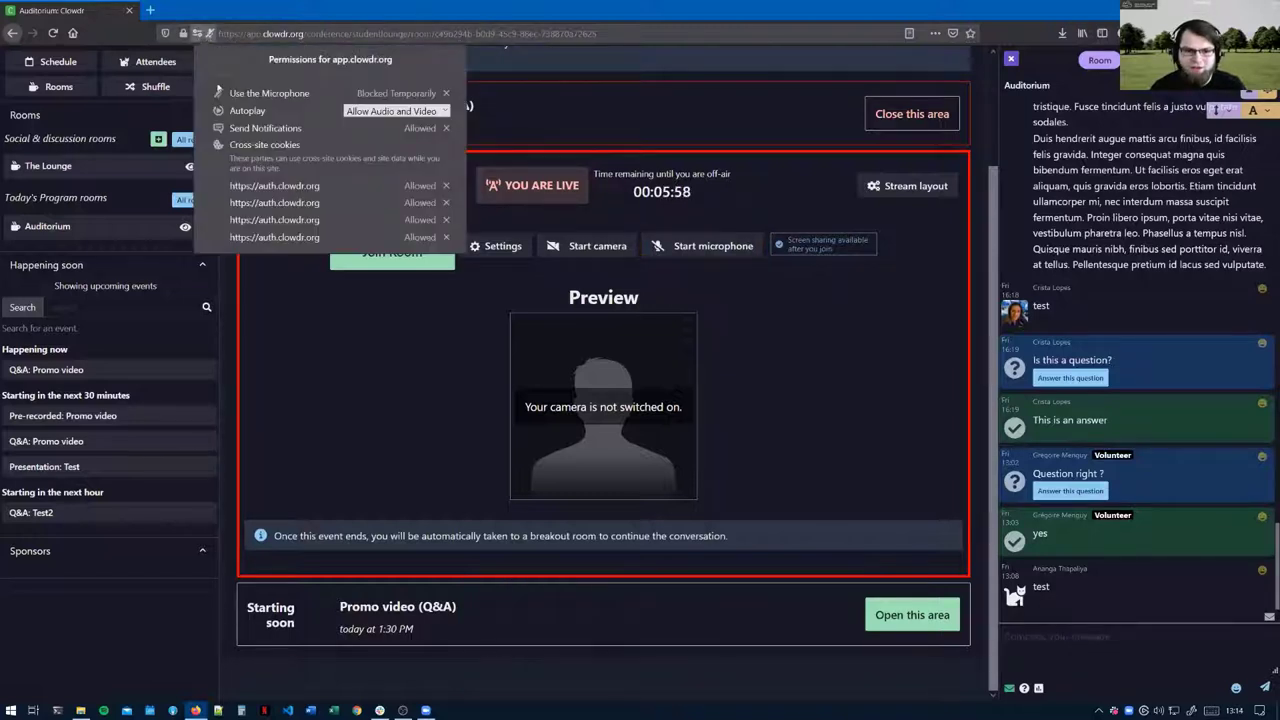
left_click(446, 93)
key("Escape")
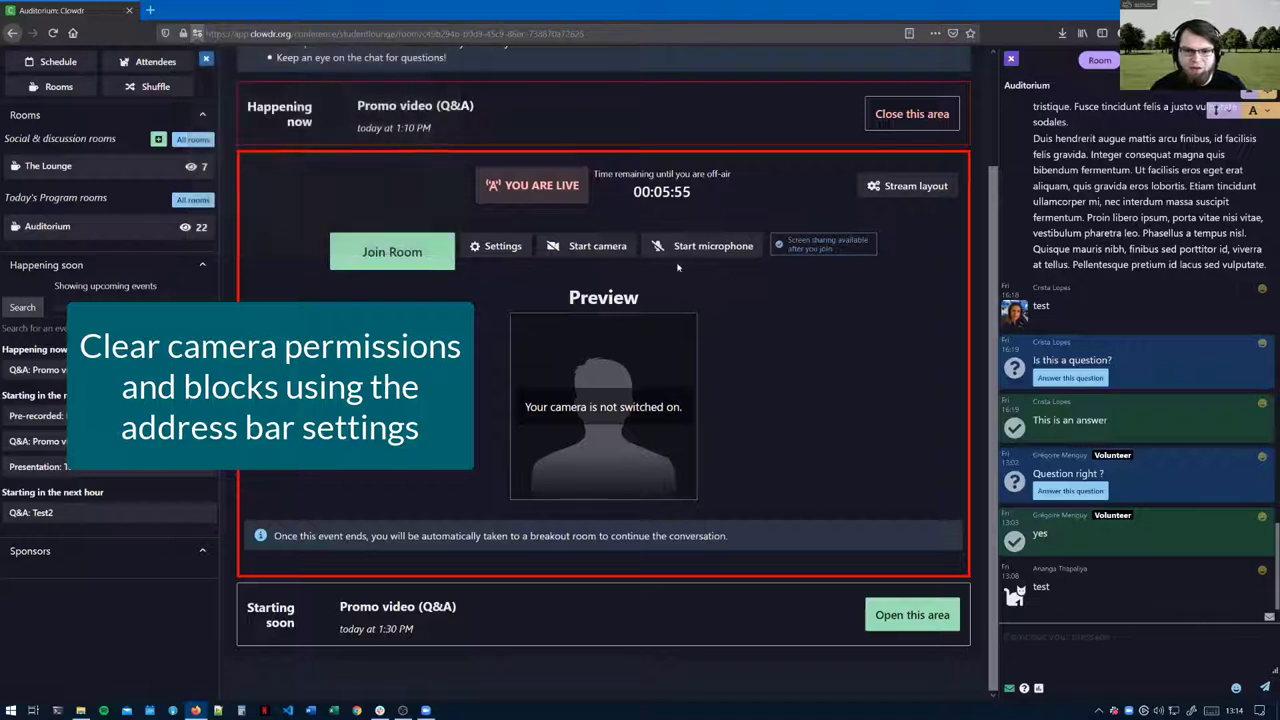
- Start the camera and microphone, allowing app.clowdr.org to use HD Pro Webcam C920 with the decision remembered, and Focusrite USB (Focusrite USB Audio)
left_click(587, 246)
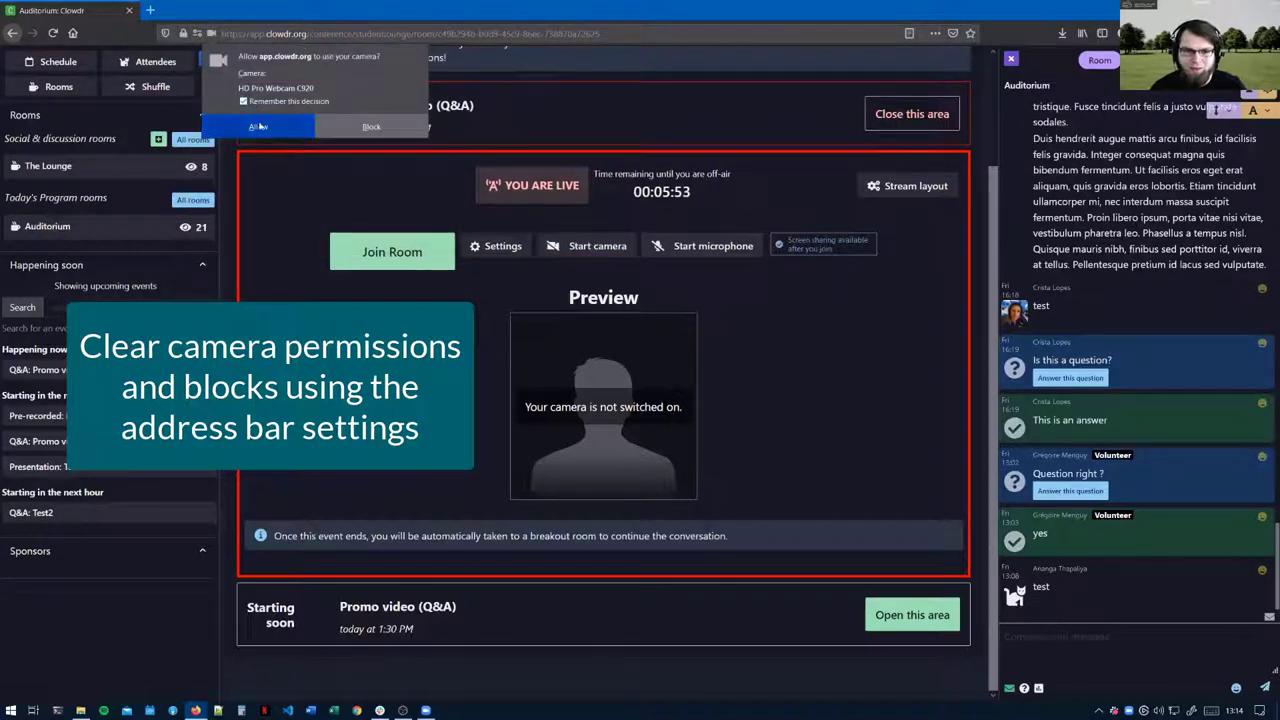
left_click(258, 126)
left_click(655, 247)
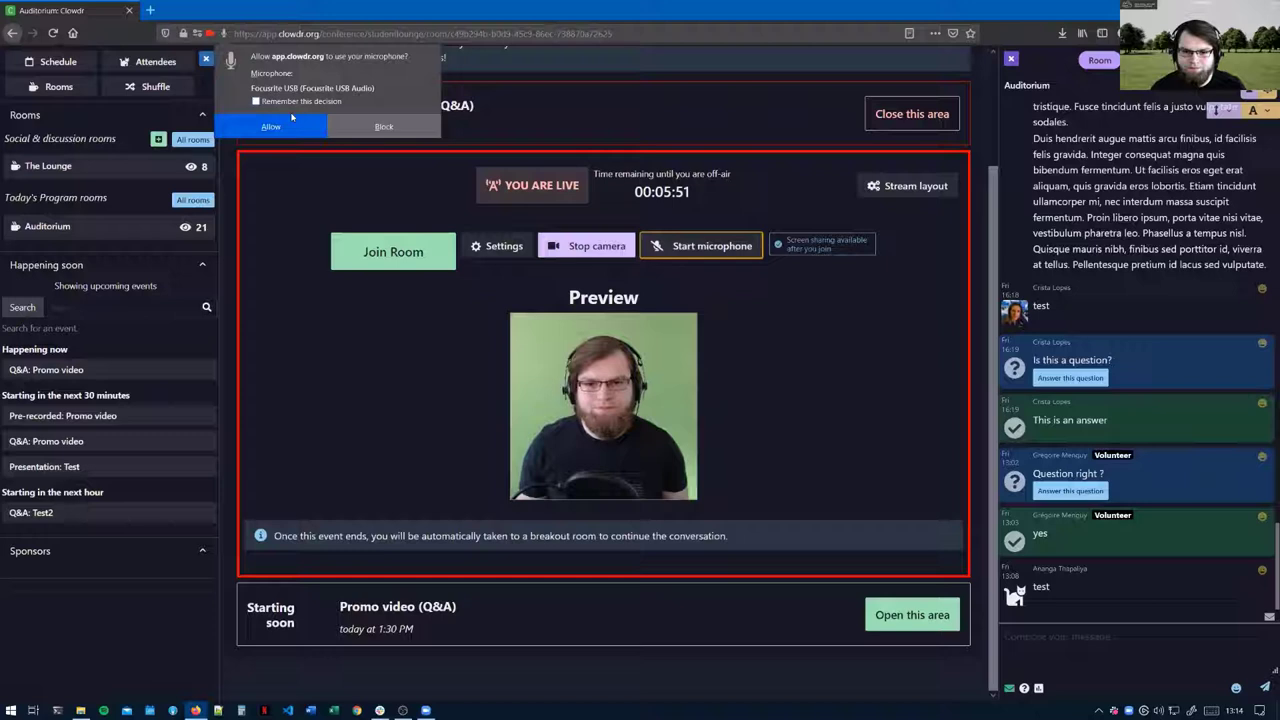
left_click(258, 126)
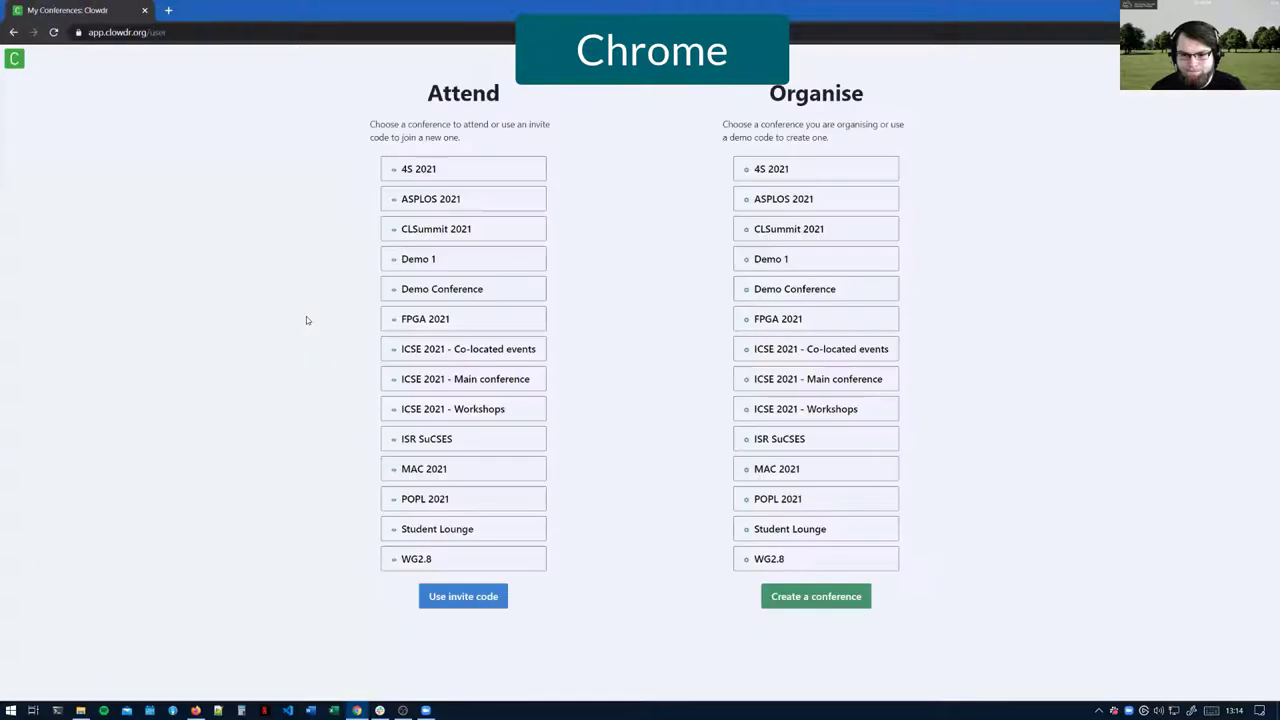
- In Chrome, enter the Student Lounge conference as attendee, refresh it, and open the Auditorium speakers' area for the Promo video (Q&A) happening now
left_click(443, 530)
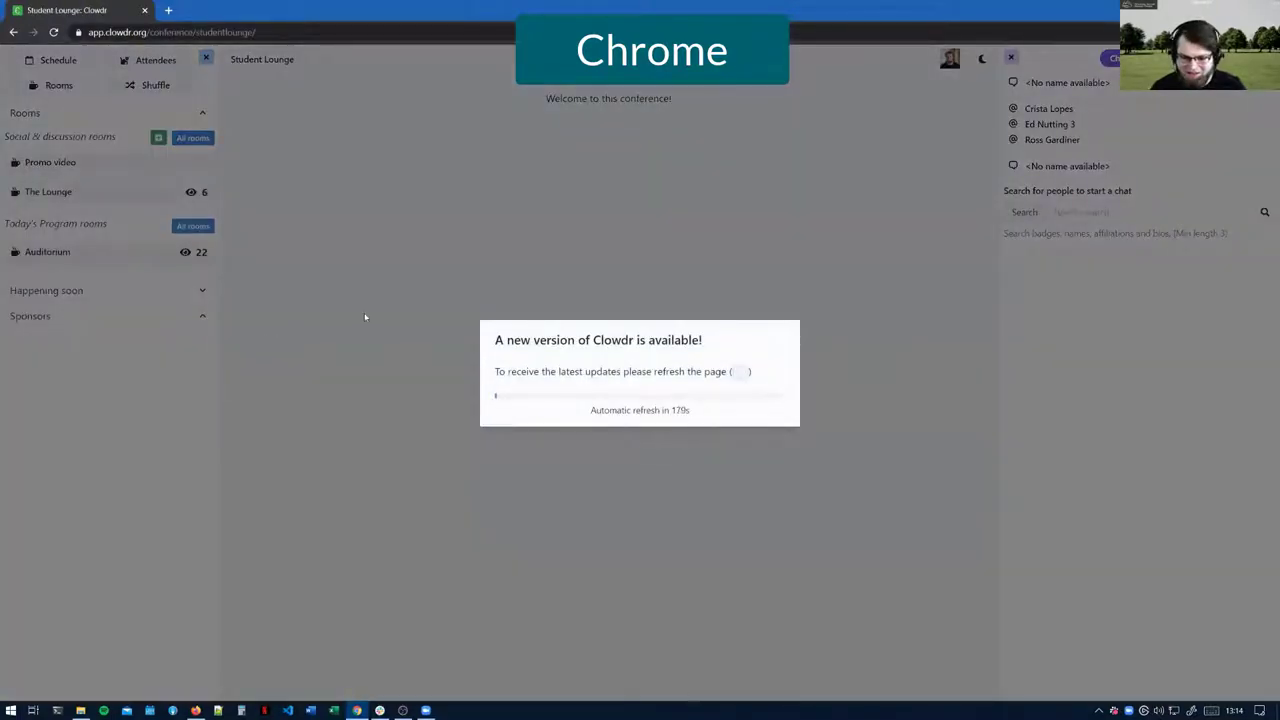
key("F5")
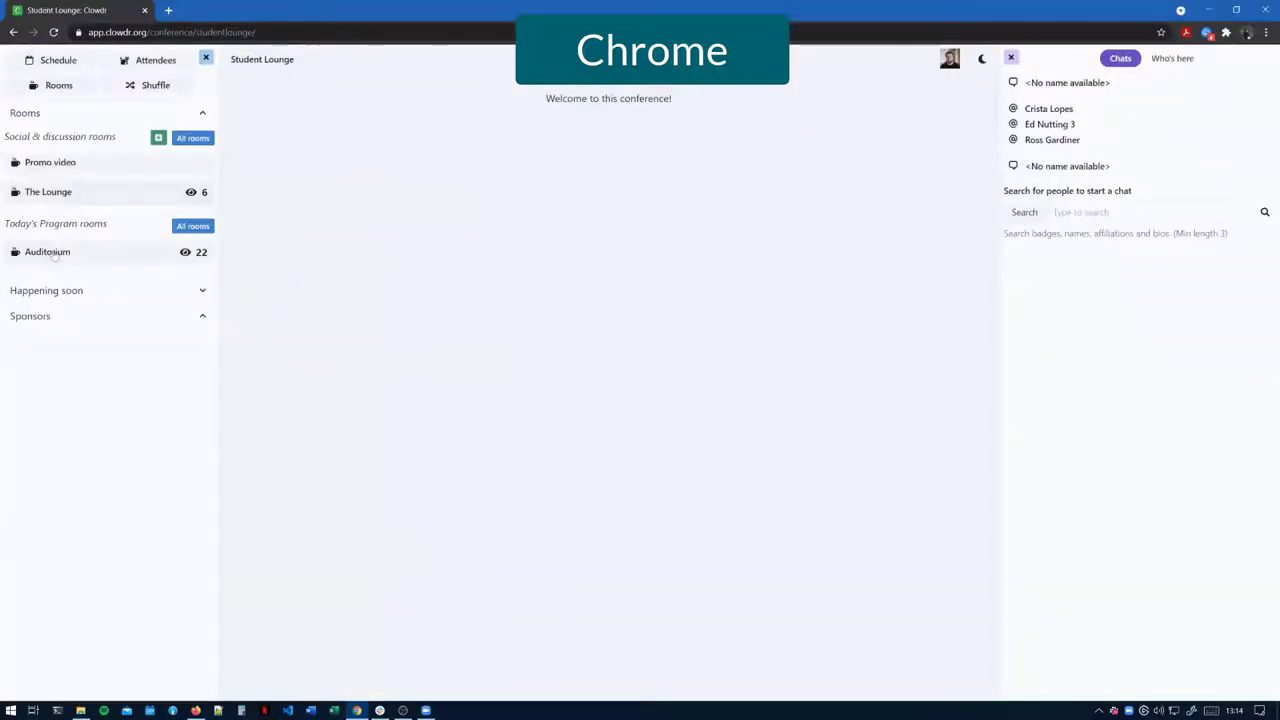
left_click(55, 256)
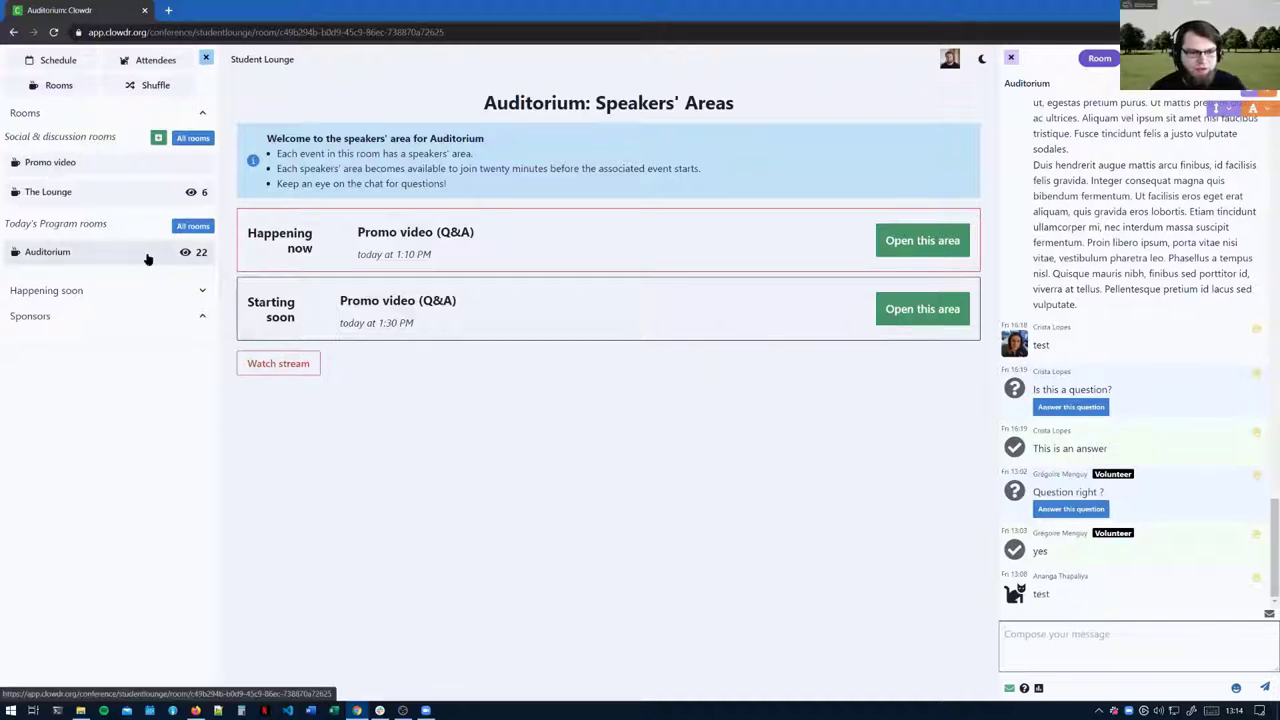
left_click(893, 240)
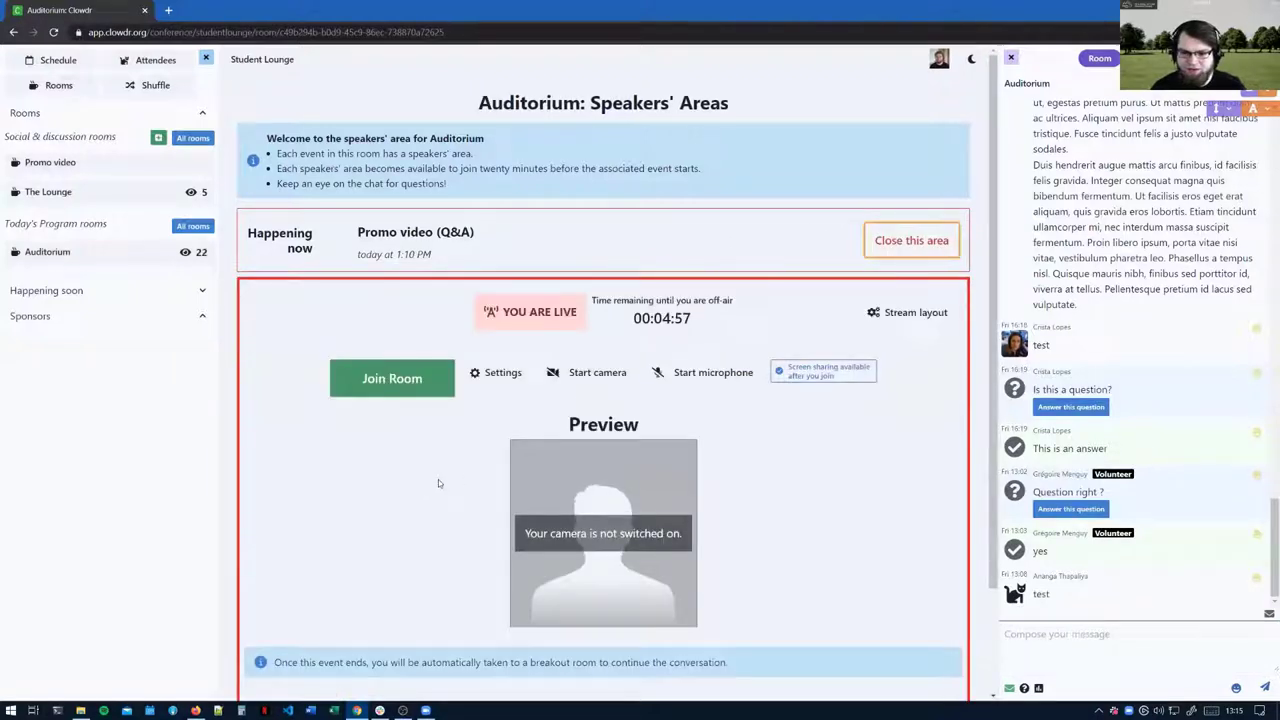
scroll(430, 505, "down", 2)
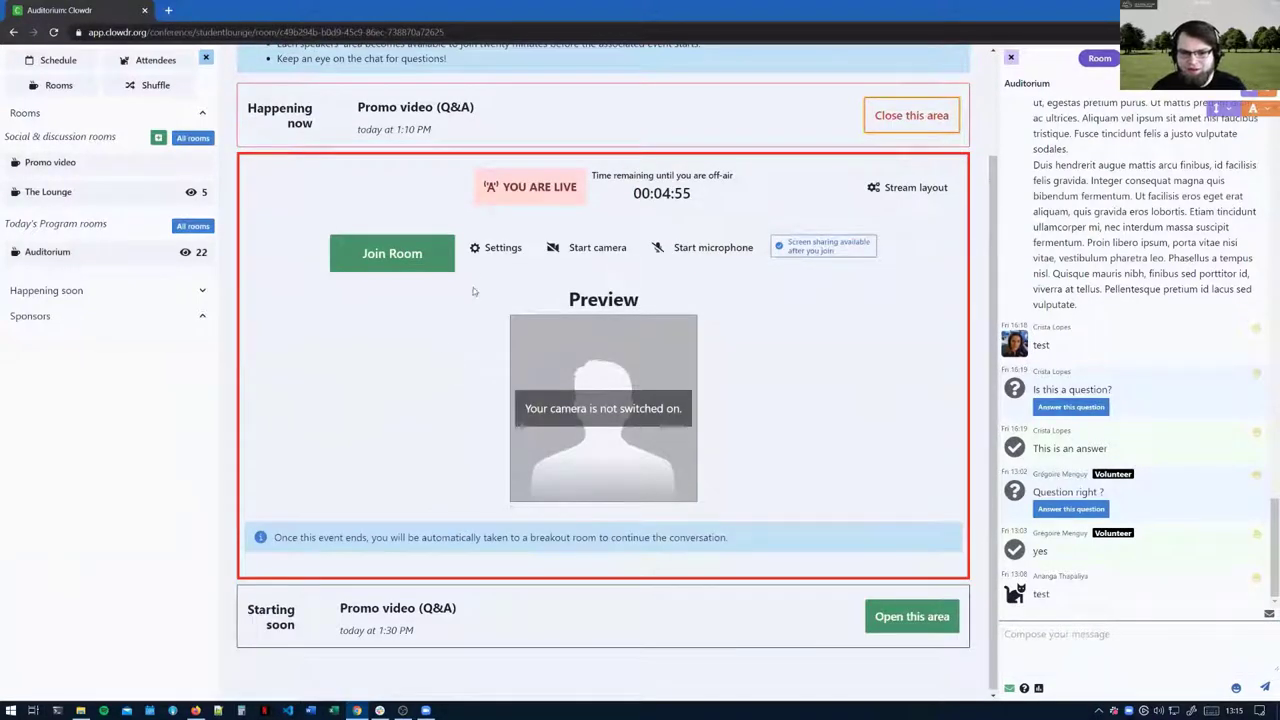
- Start the camera in the speakers' area preview with OBS-Camera as the chosen device
left_click(612, 256)
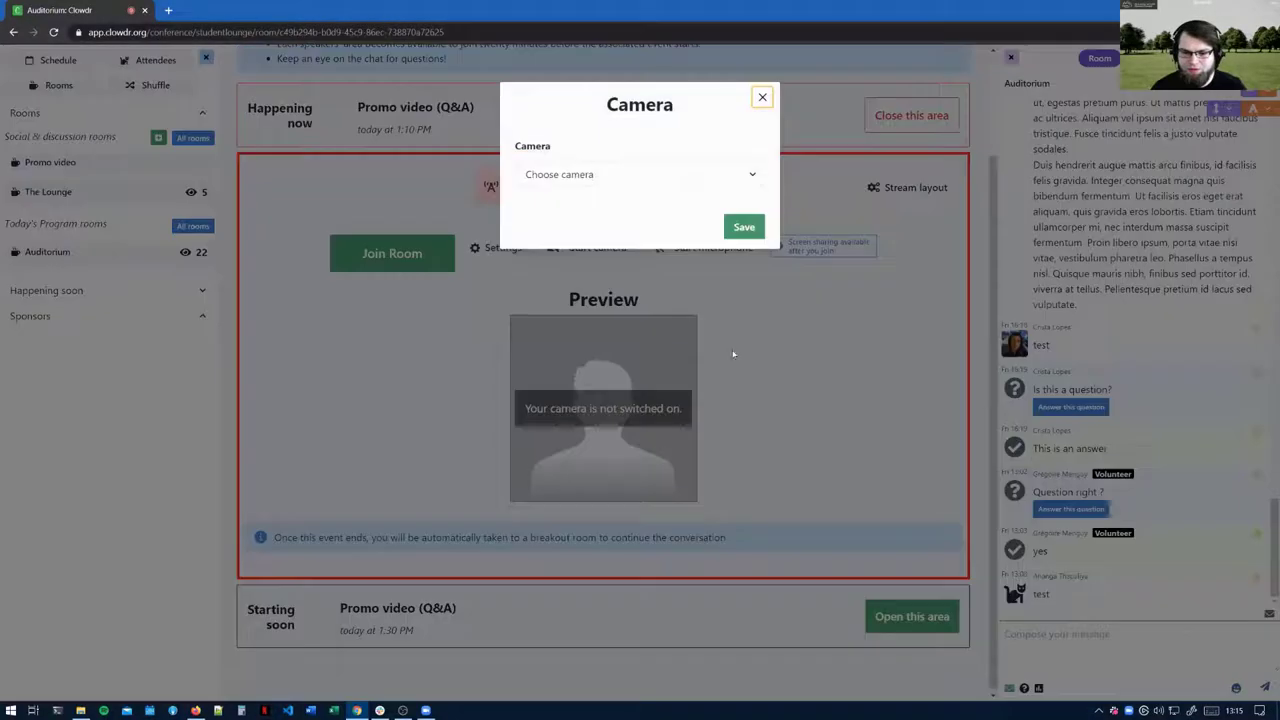
left_click(569, 176)
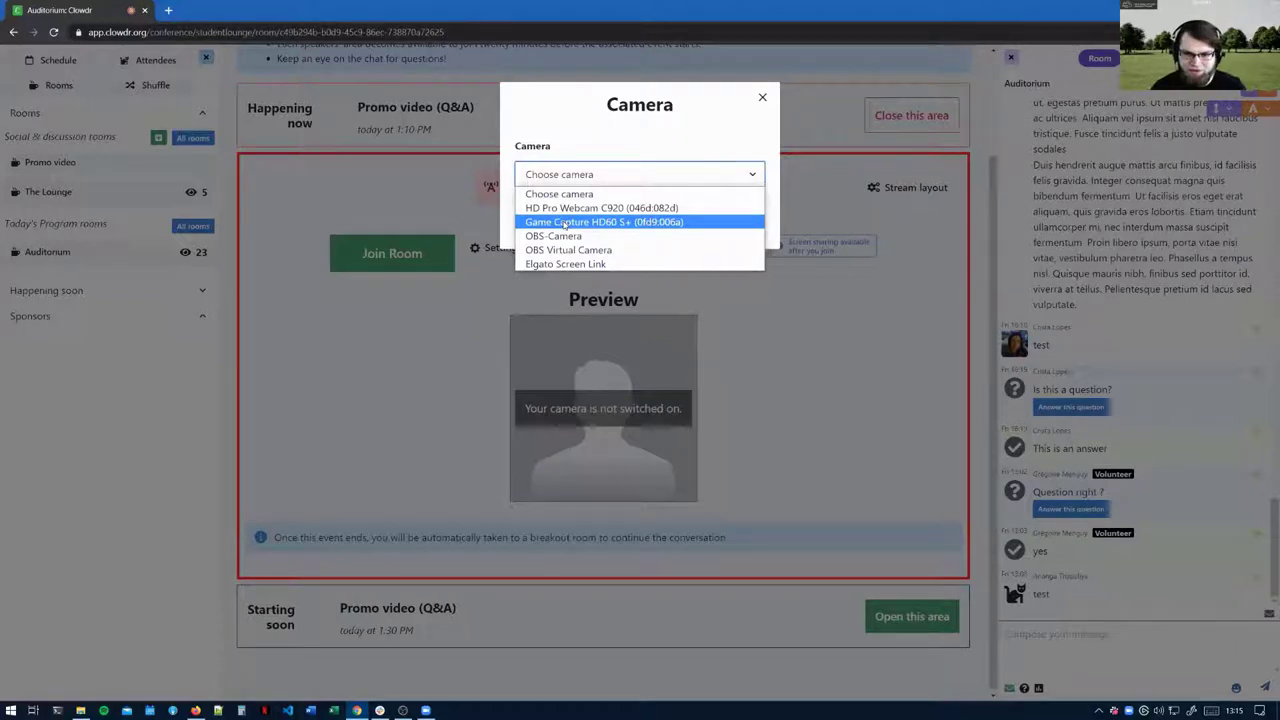
left_click(565, 222)
left_click(576, 182)
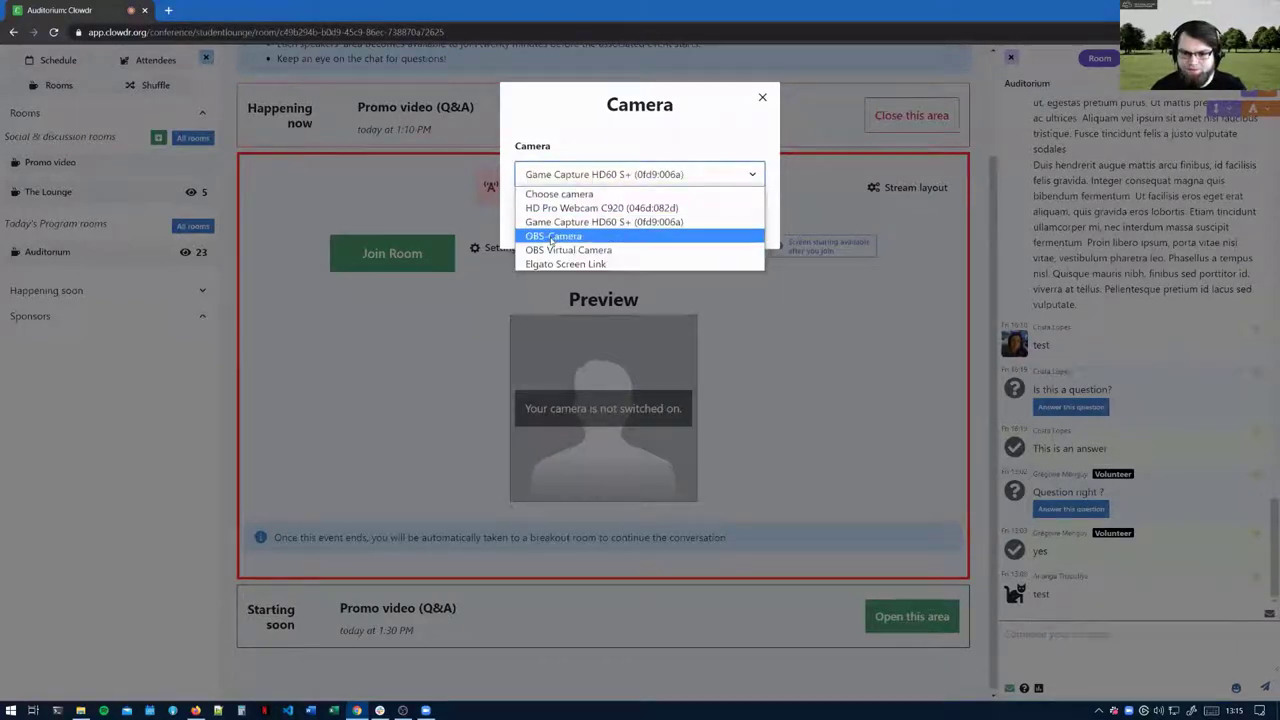
left_click(552, 236)
left_click(745, 226)
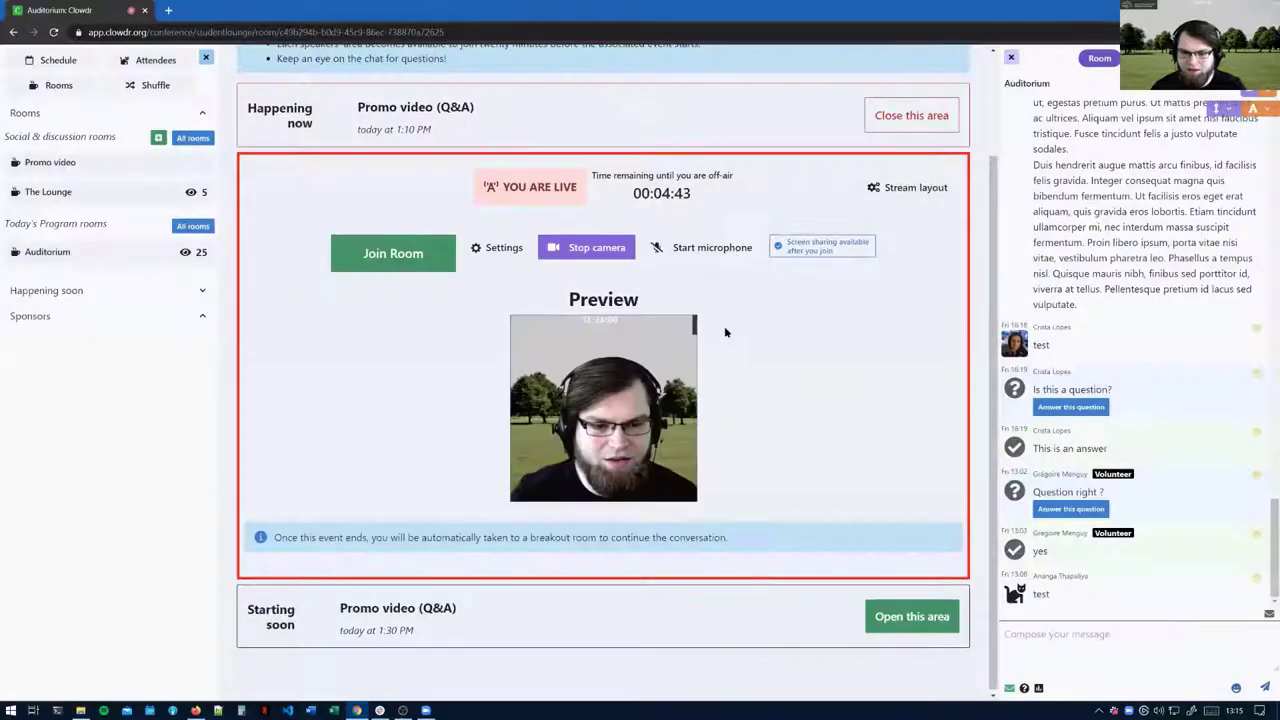
- Start the microphone with Default - Focusrite USB (Focusrite USB Audio) as the chosen device
left_click(695, 248)
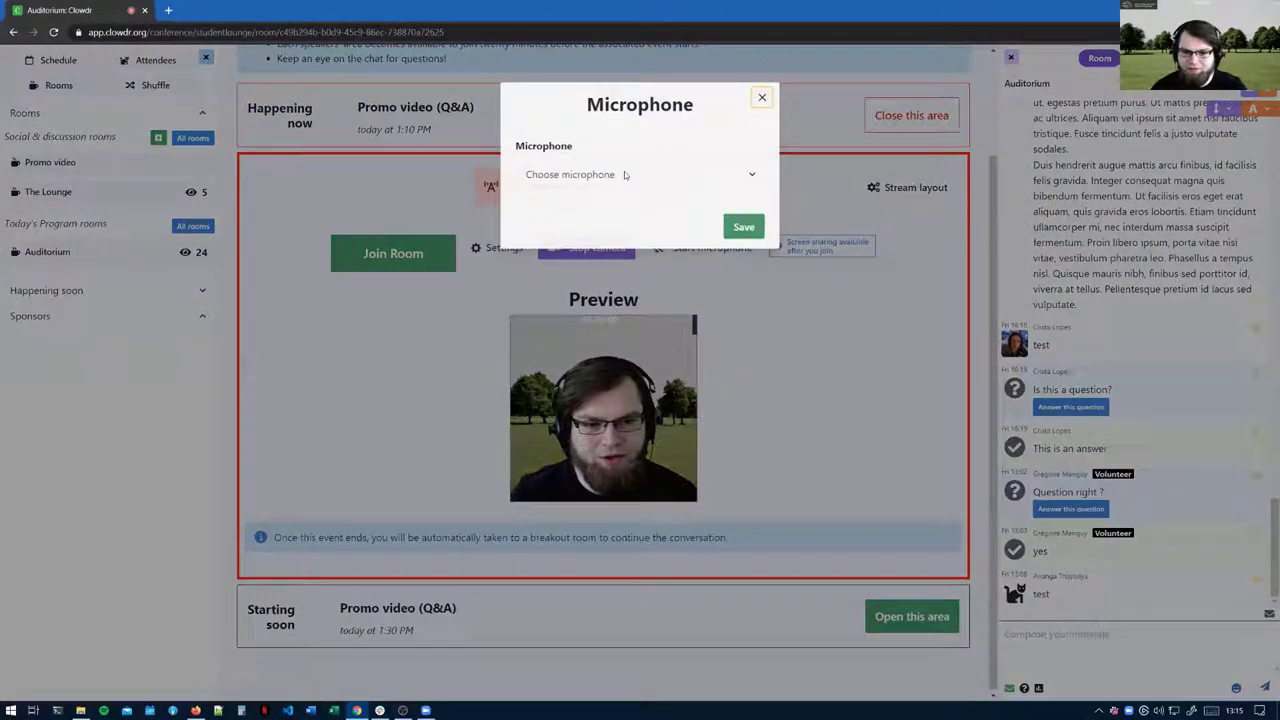
left_click(624, 174)
left_click(600, 205)
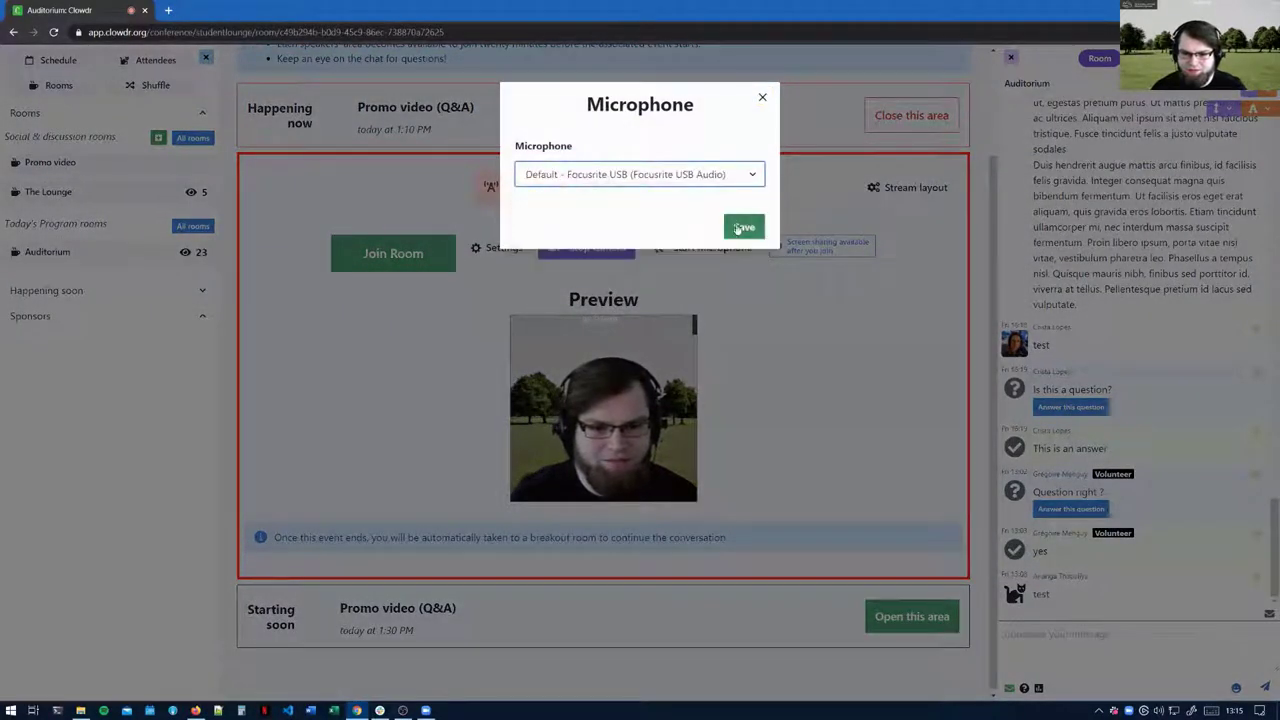
left_click(741, 227)
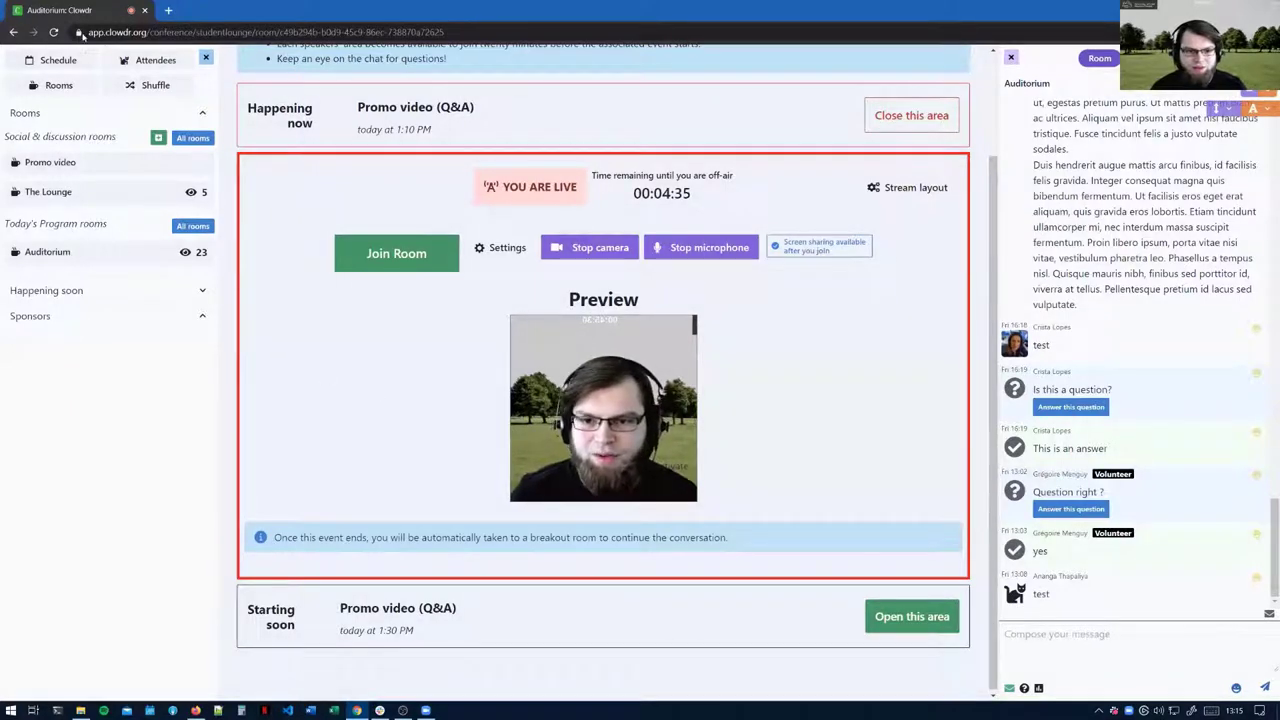
- Stop the camera and microphone, then reset both site permissions to Ask (default) and reload the page to apply them
left_click(598, 248)
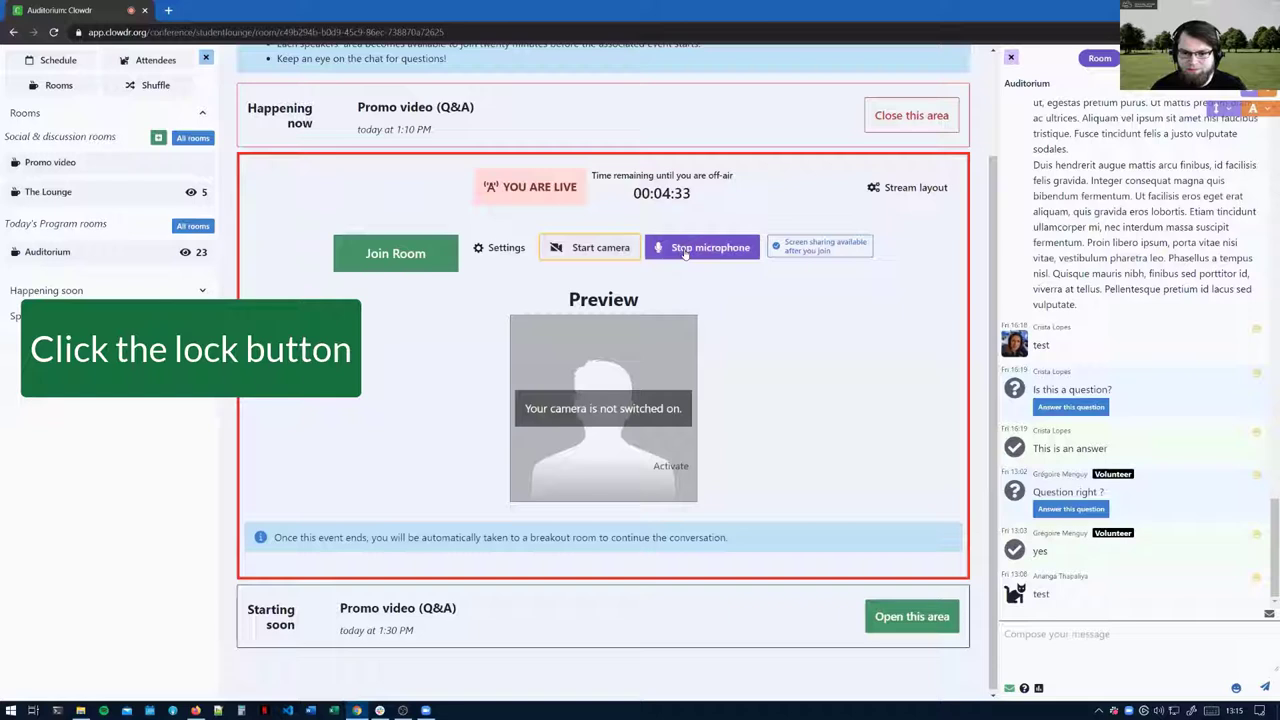
left_click(684, 250)
left_click(77, 33)
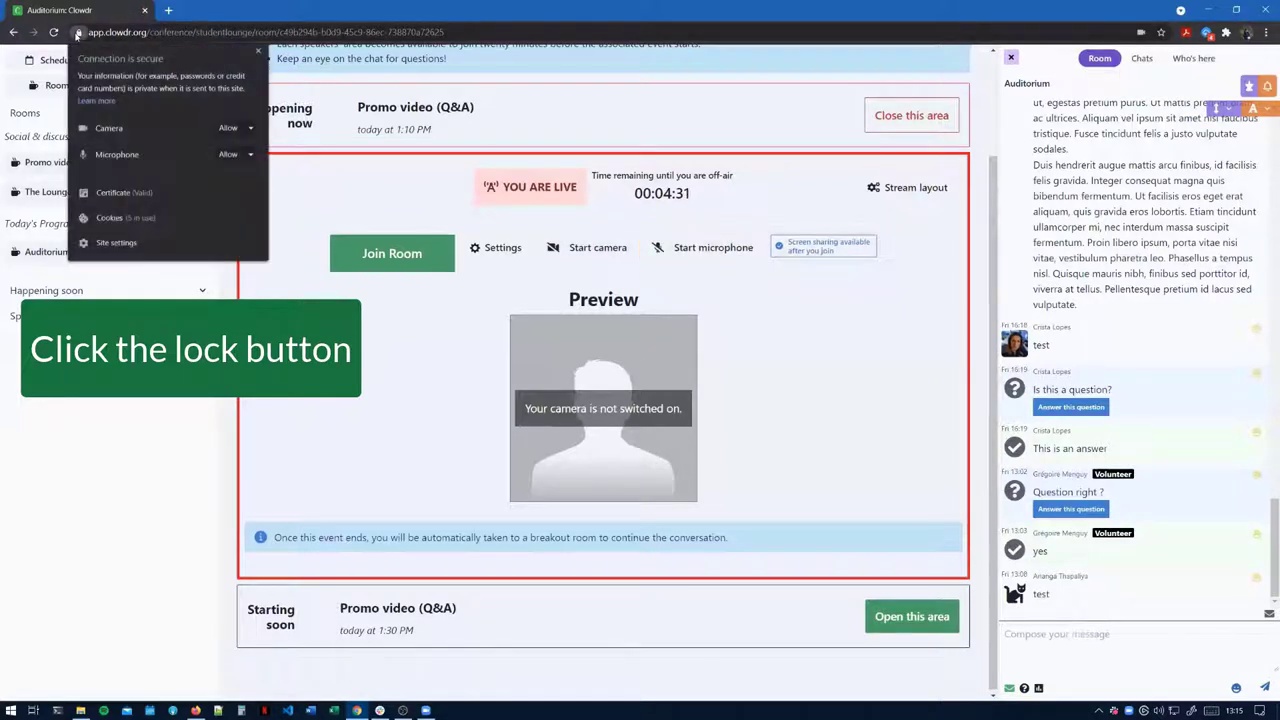
left_click(230, 128)
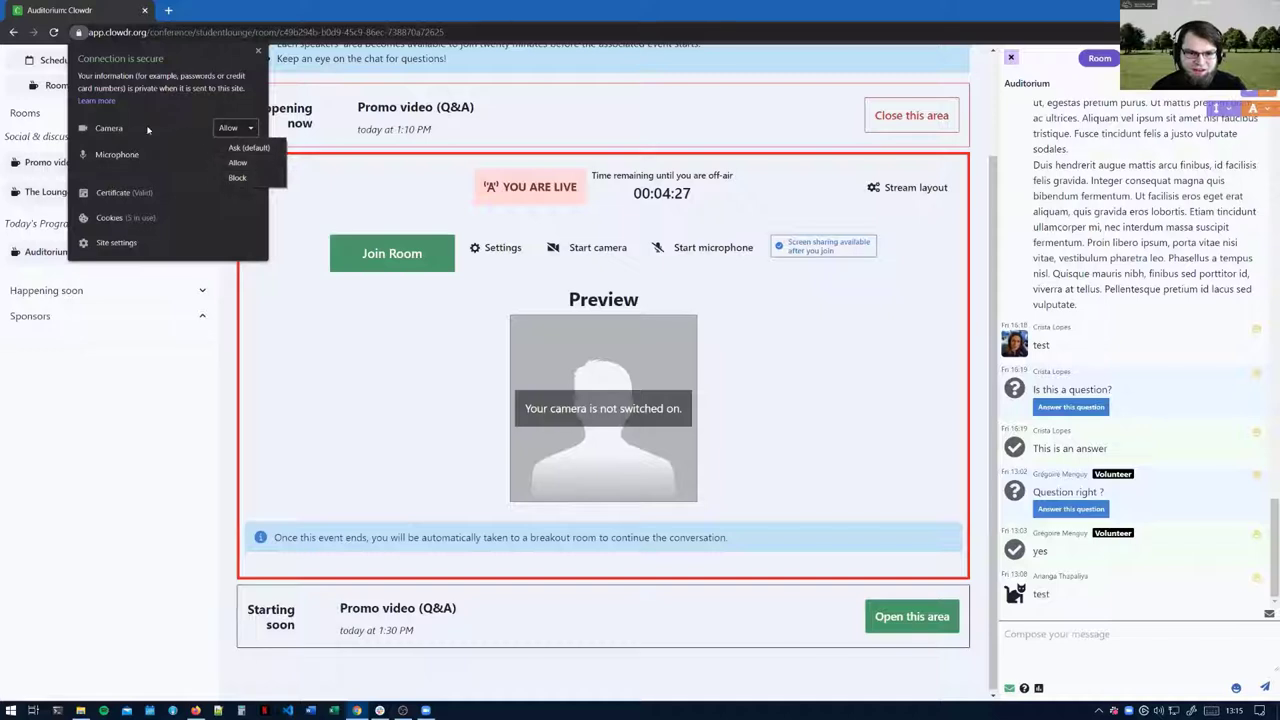
left_click(246, 147)
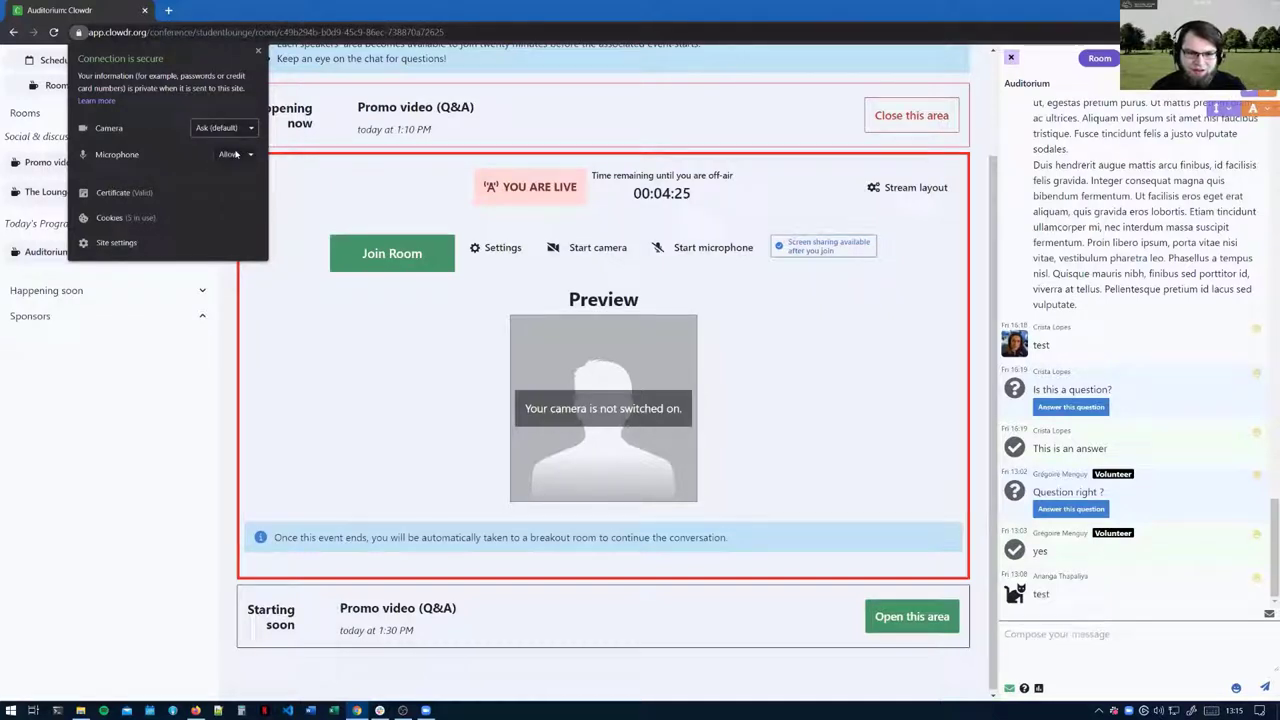
left_click(236, 154)
left_click(245, 174)
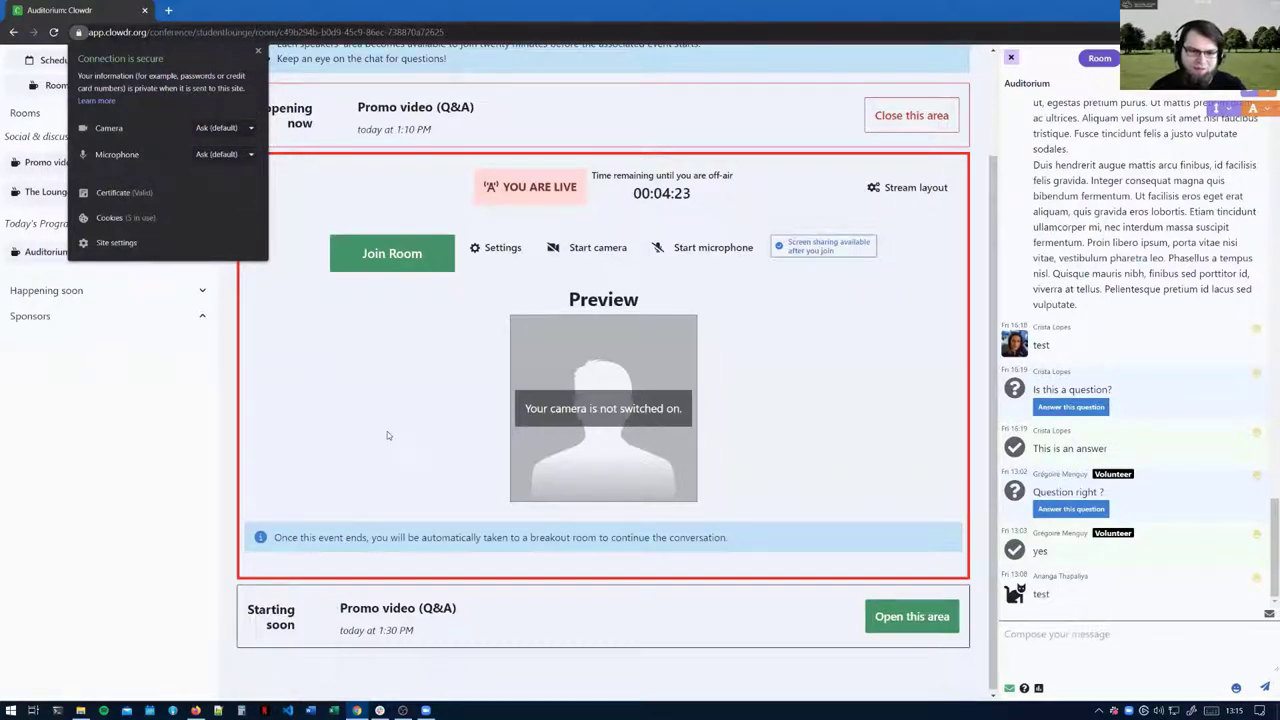
left_click(366, 375)
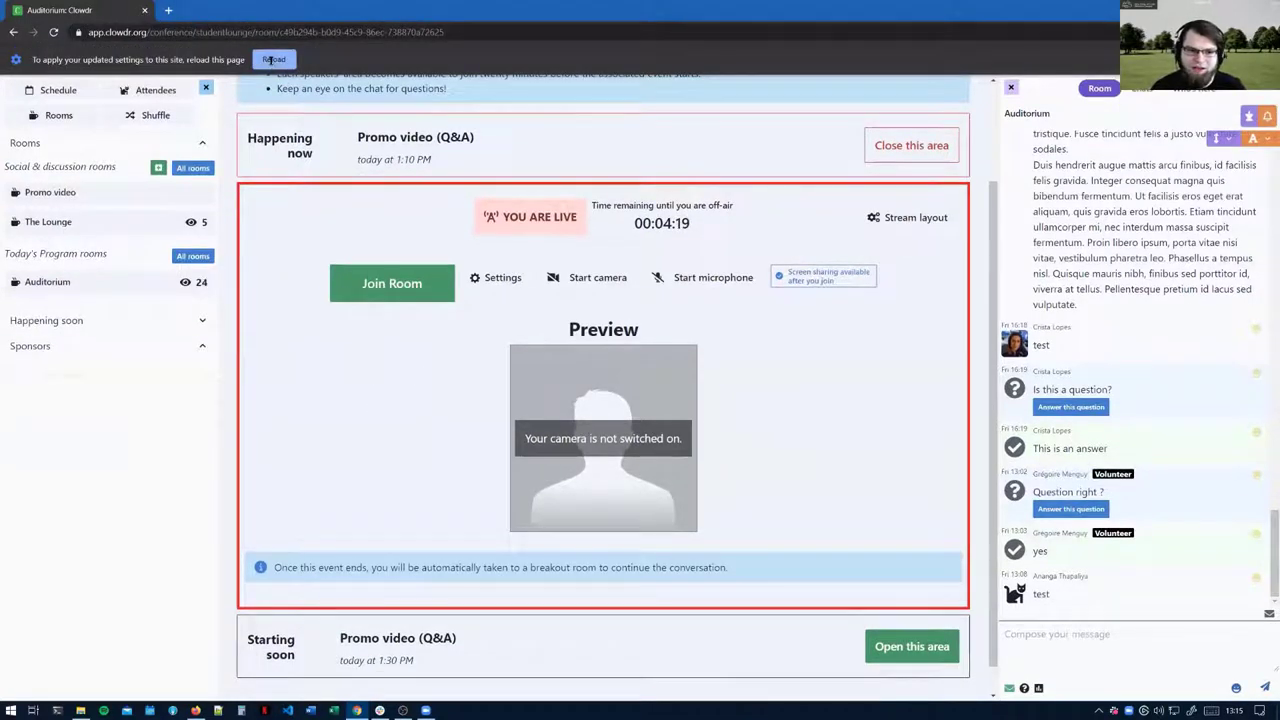
left_click(272, 60)
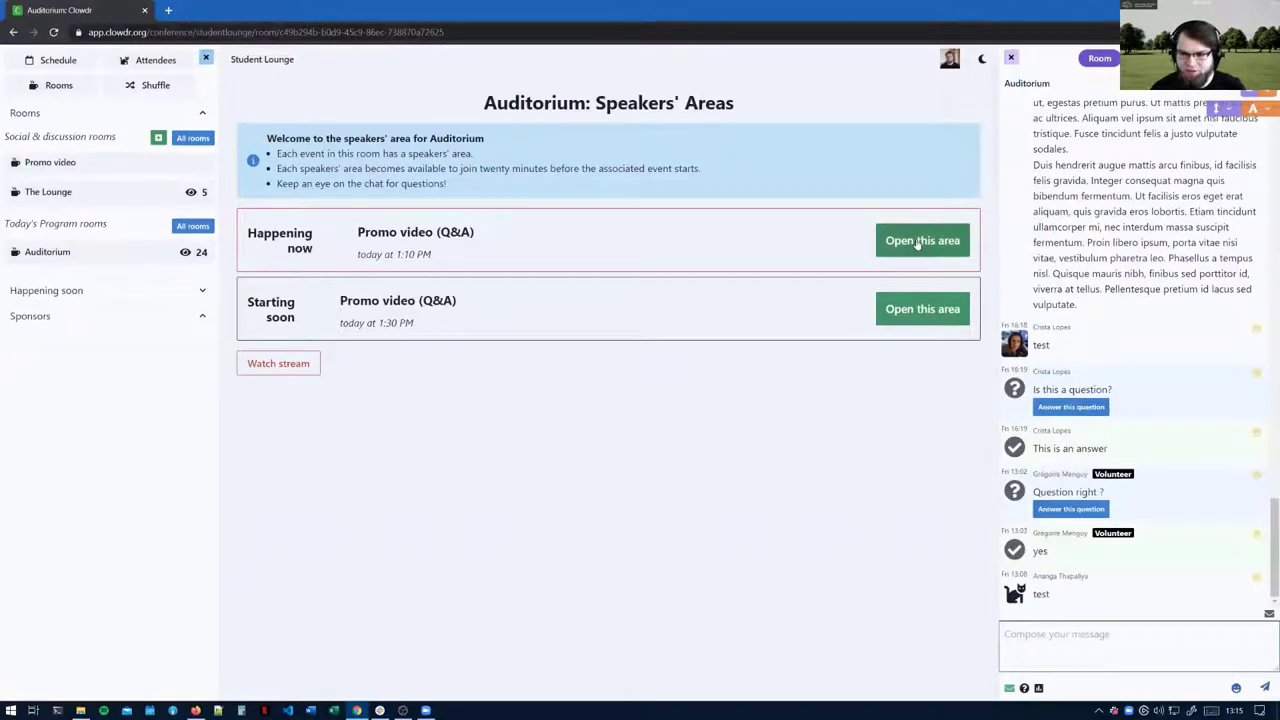
- Reopen the Promo video (Q&A) area happening now, start the camera but block app.clowdr.org from using it, and dismiss the errors
left_click(913, 241)
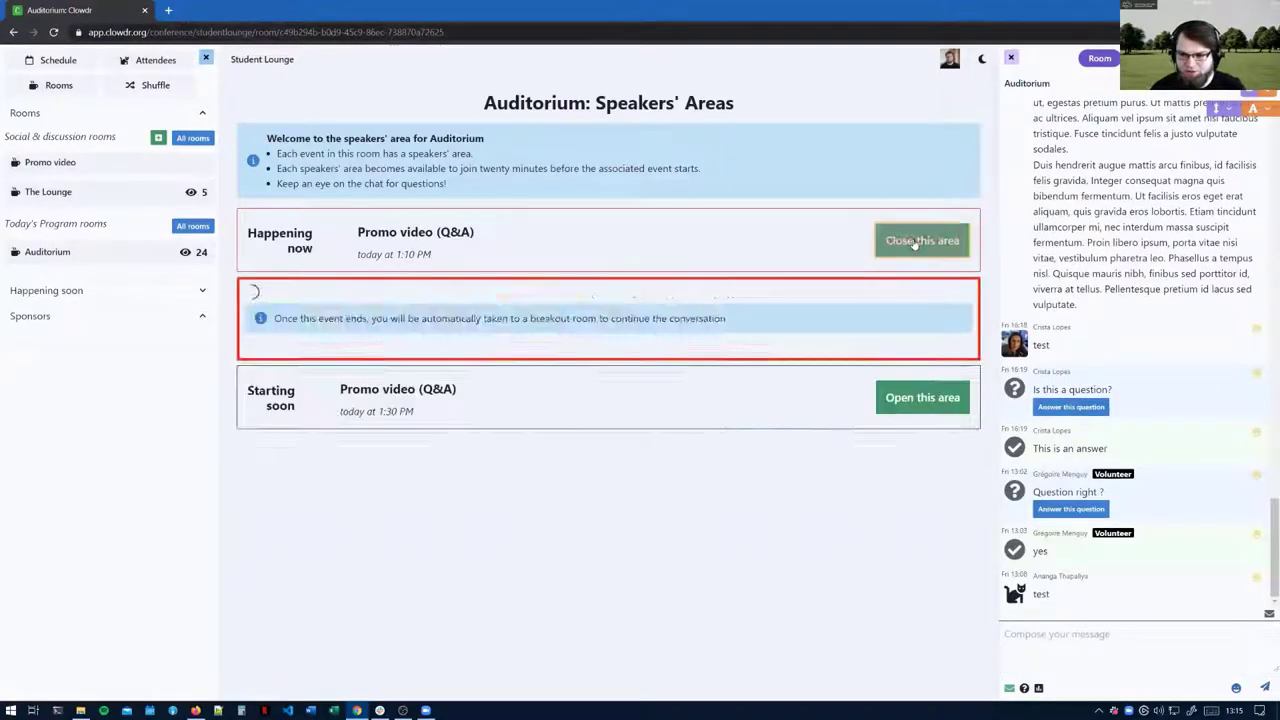
scroll(603, 268, "down", 1)
left_click(577, 257)
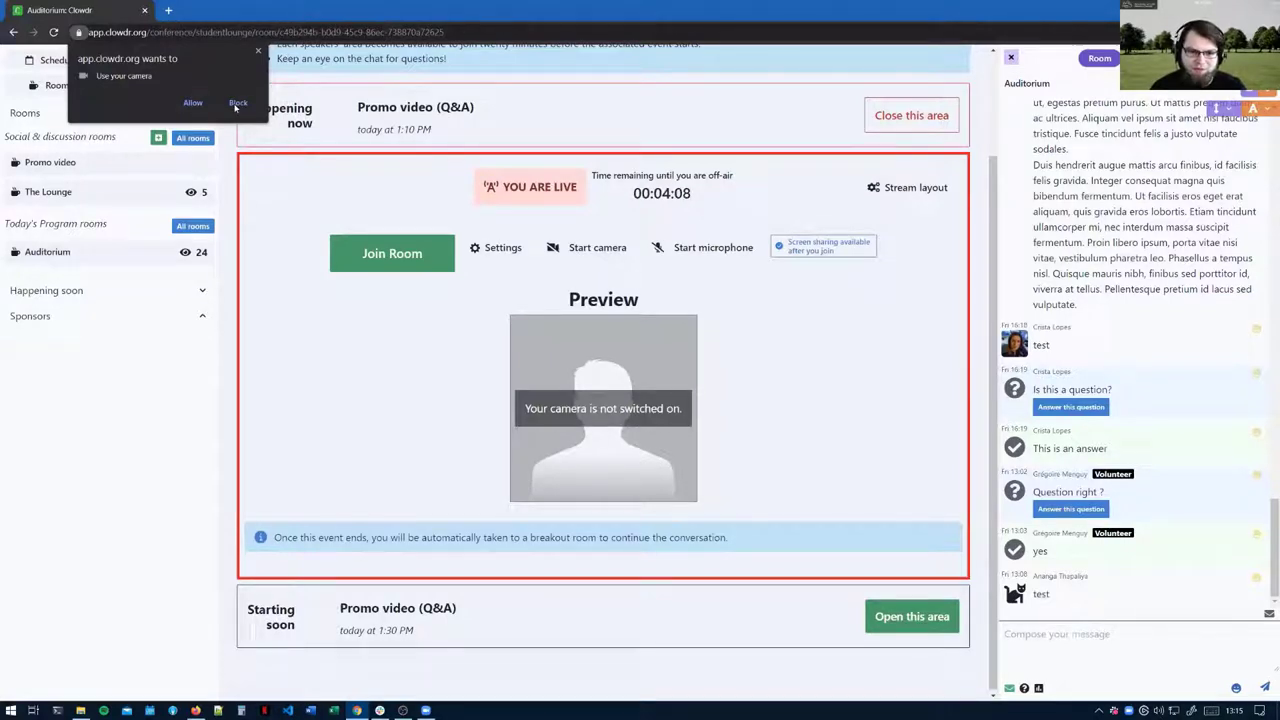
left_click(237, 104)
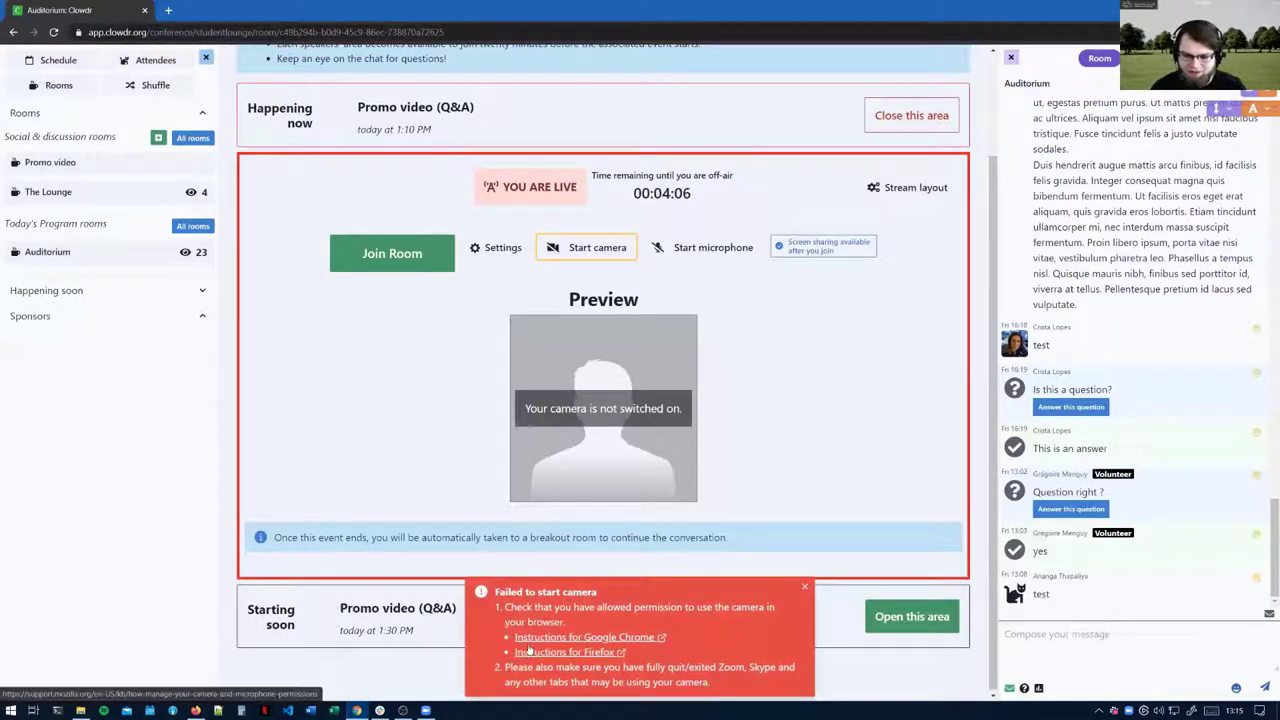
left_click(804, 590)
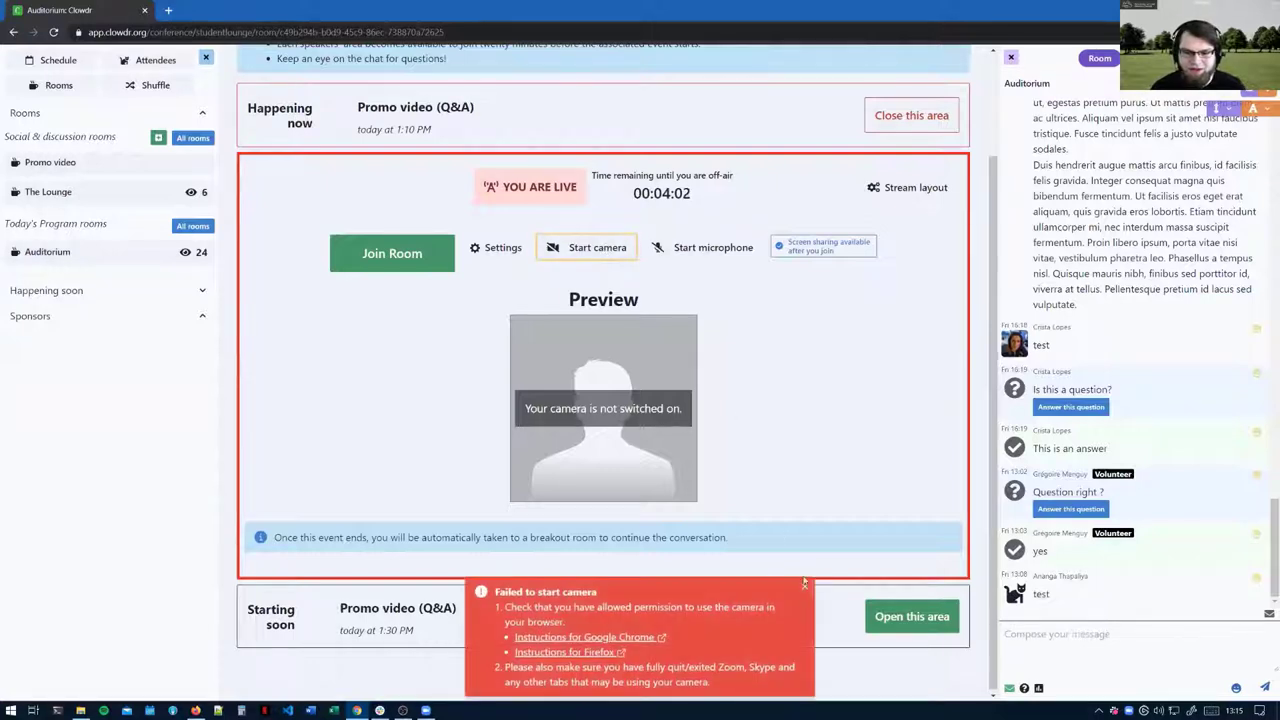
left_click(803, 589)
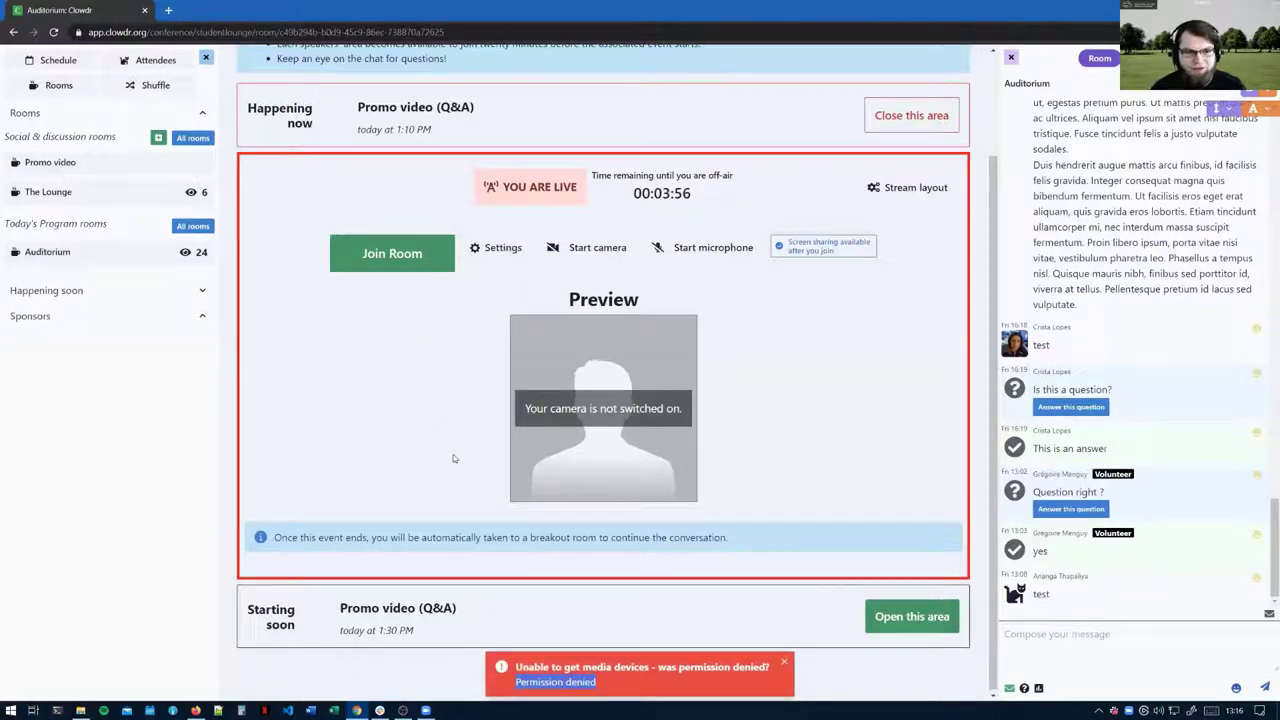
left_click(783, 665)
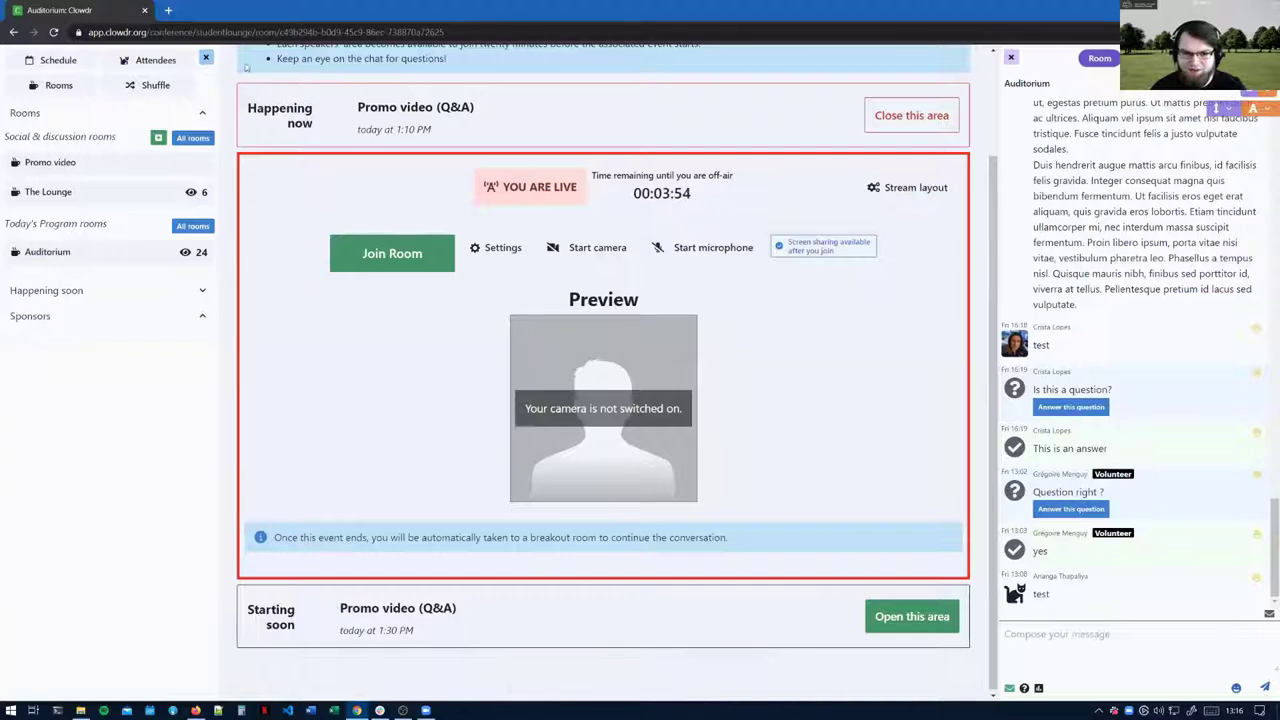
- Set the site's camera permission to Allow and reload the page to apply it
left_click(78, 33)
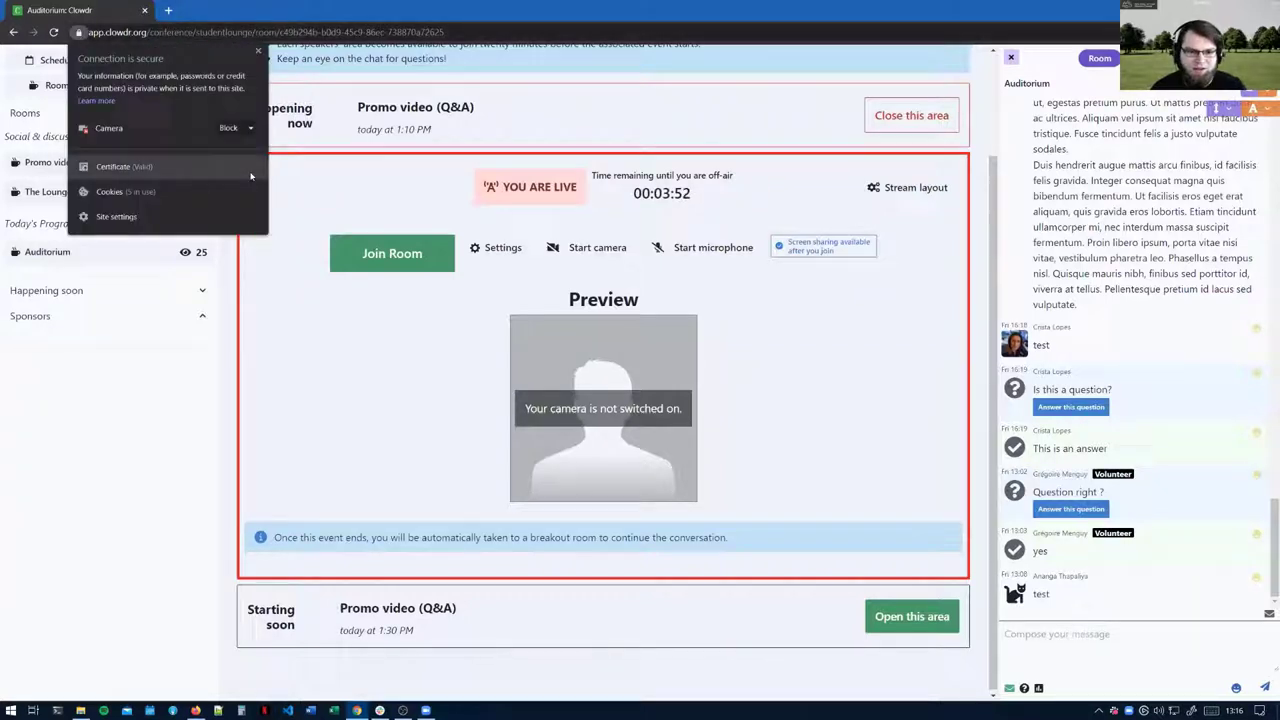
left_click(235, 128)
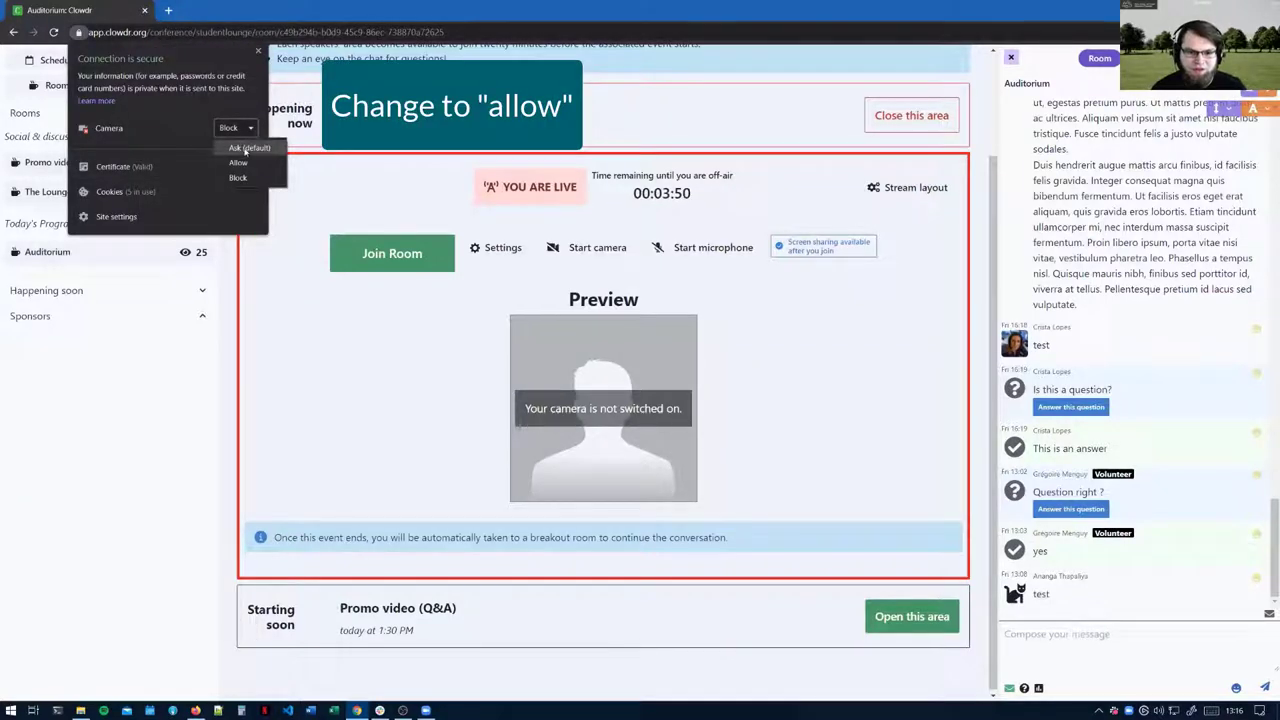
left_click(242, 163)
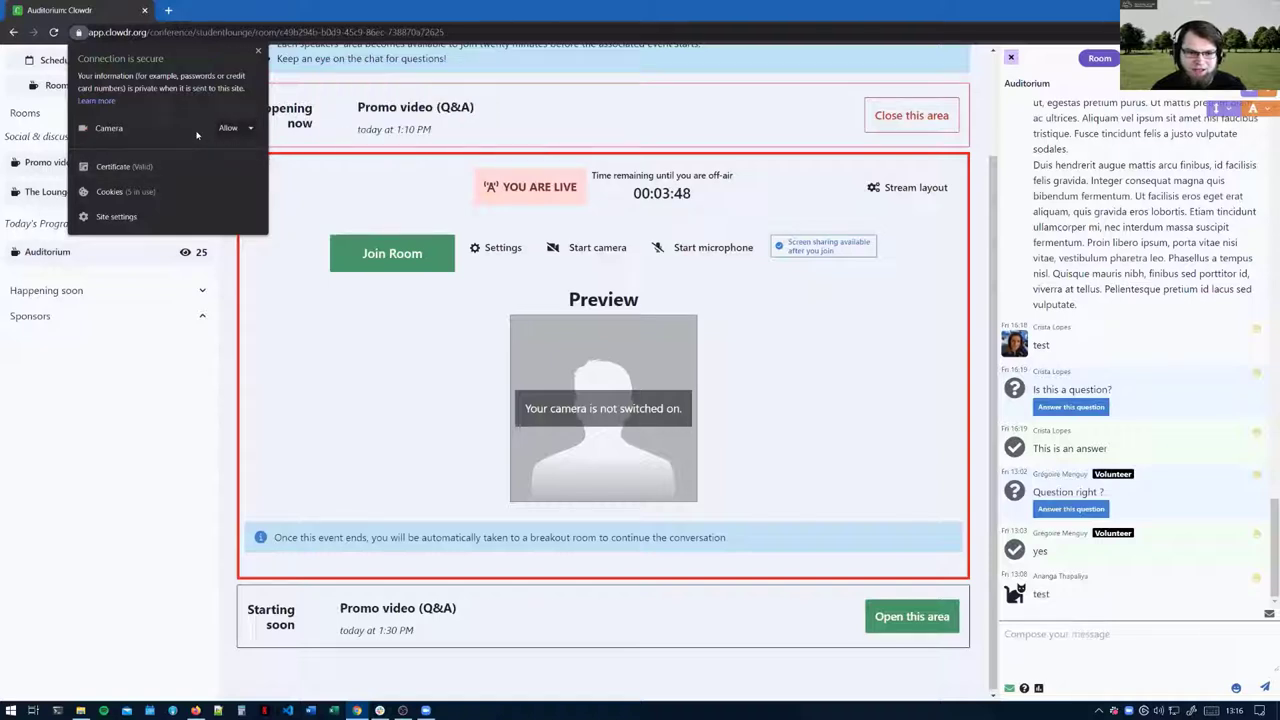
left_click(410, 350)
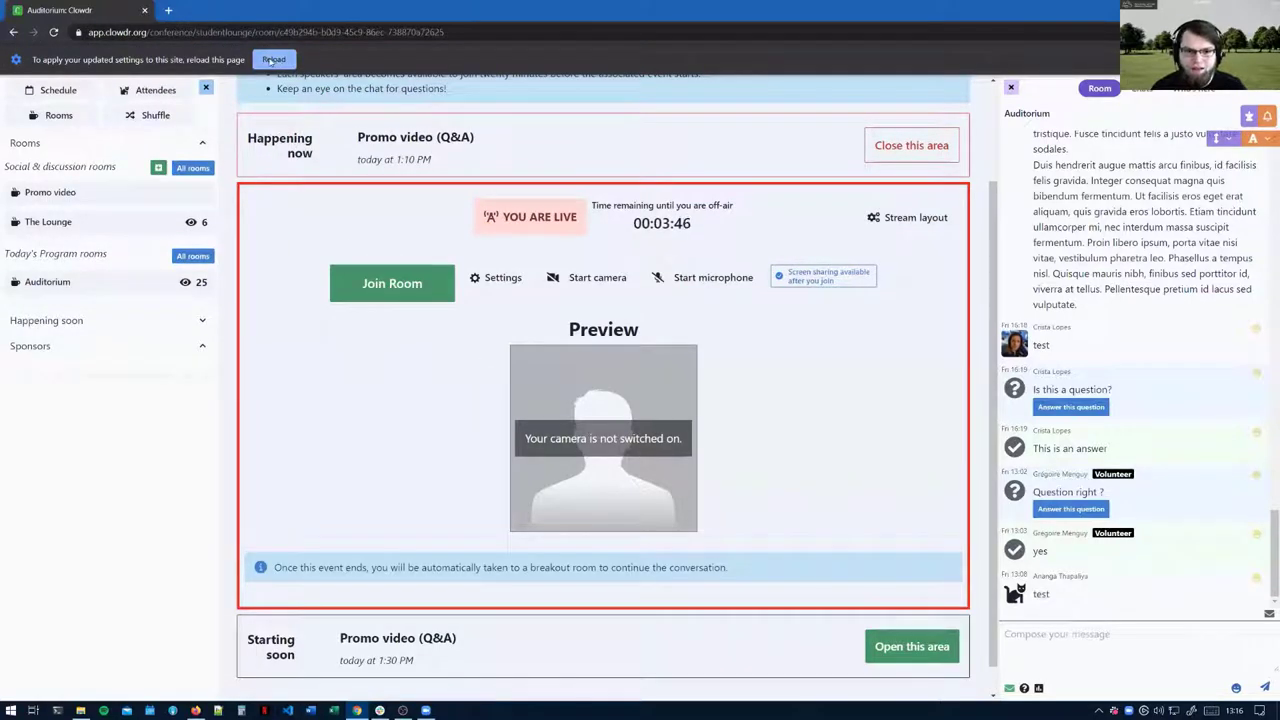
left_click(274, 60)
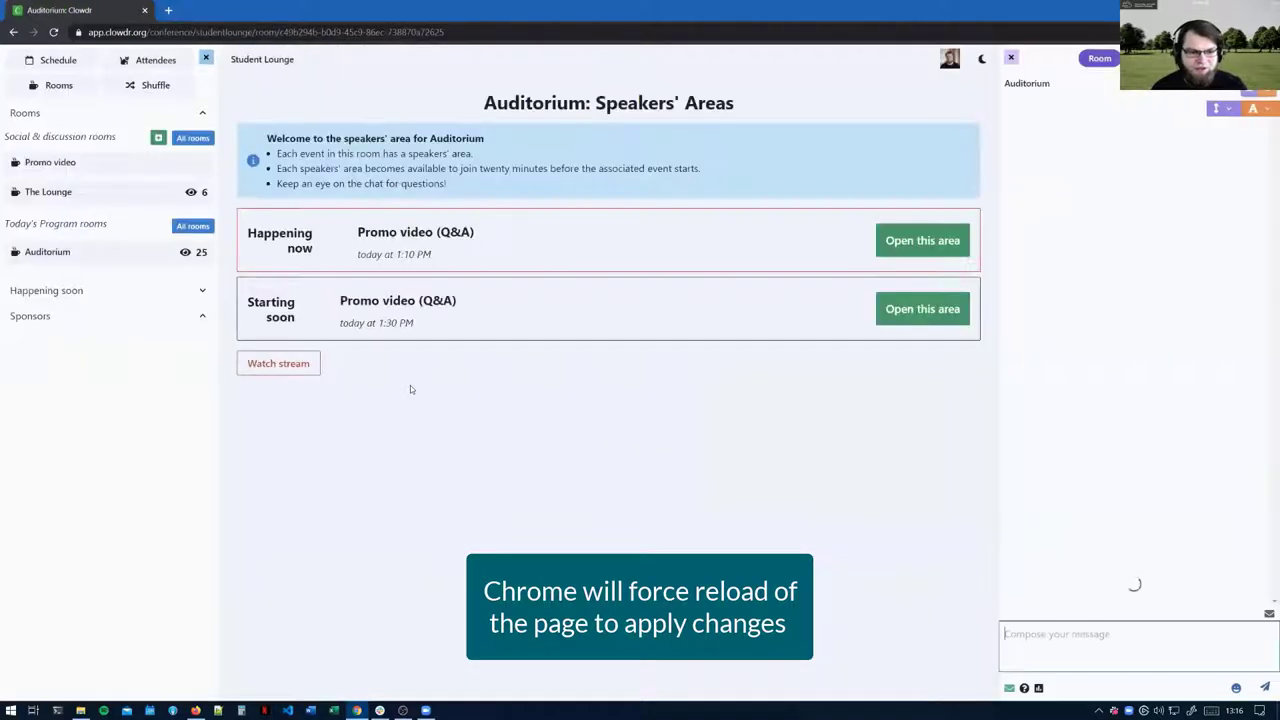
- Reopen the Promo video (Q&A) area happening now and start the camera
left_click(913, 241)
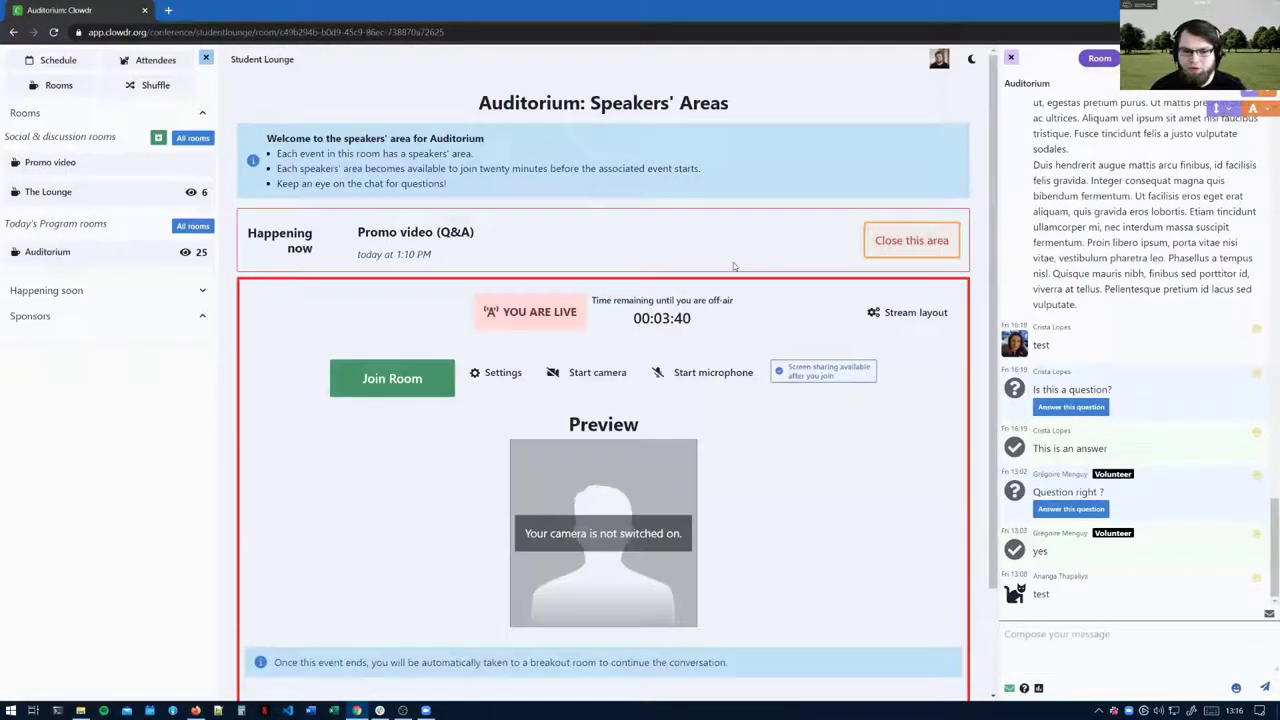
scroll(538, 350, "down", 1)
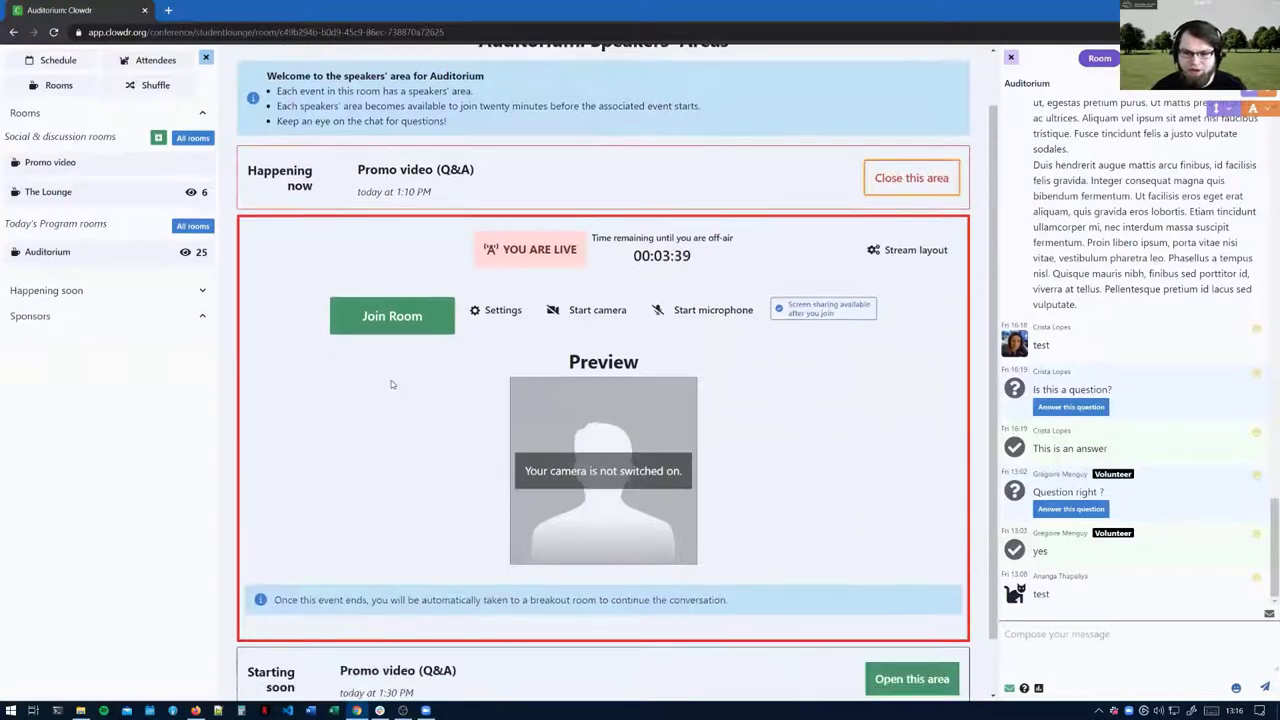
left_click(596, 311)
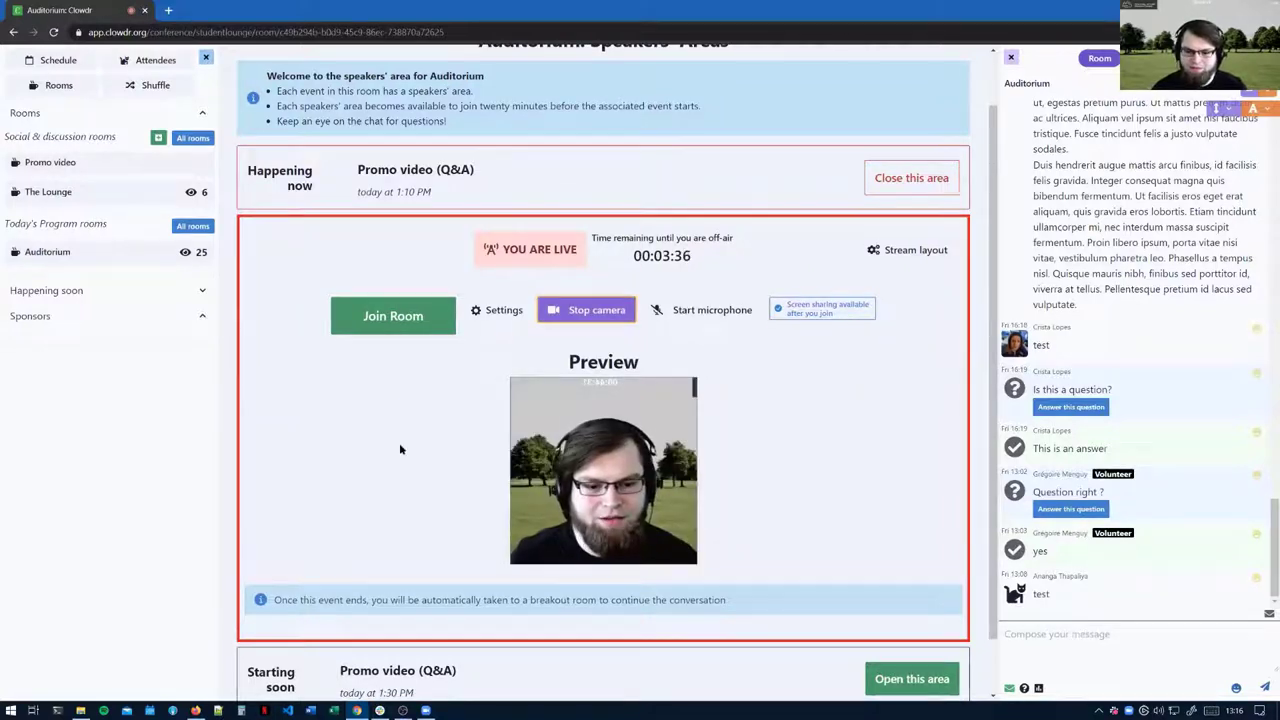
- Start the microphone but block app.clowdr.org from using it, and dismiss the error
left_click(712, 310)
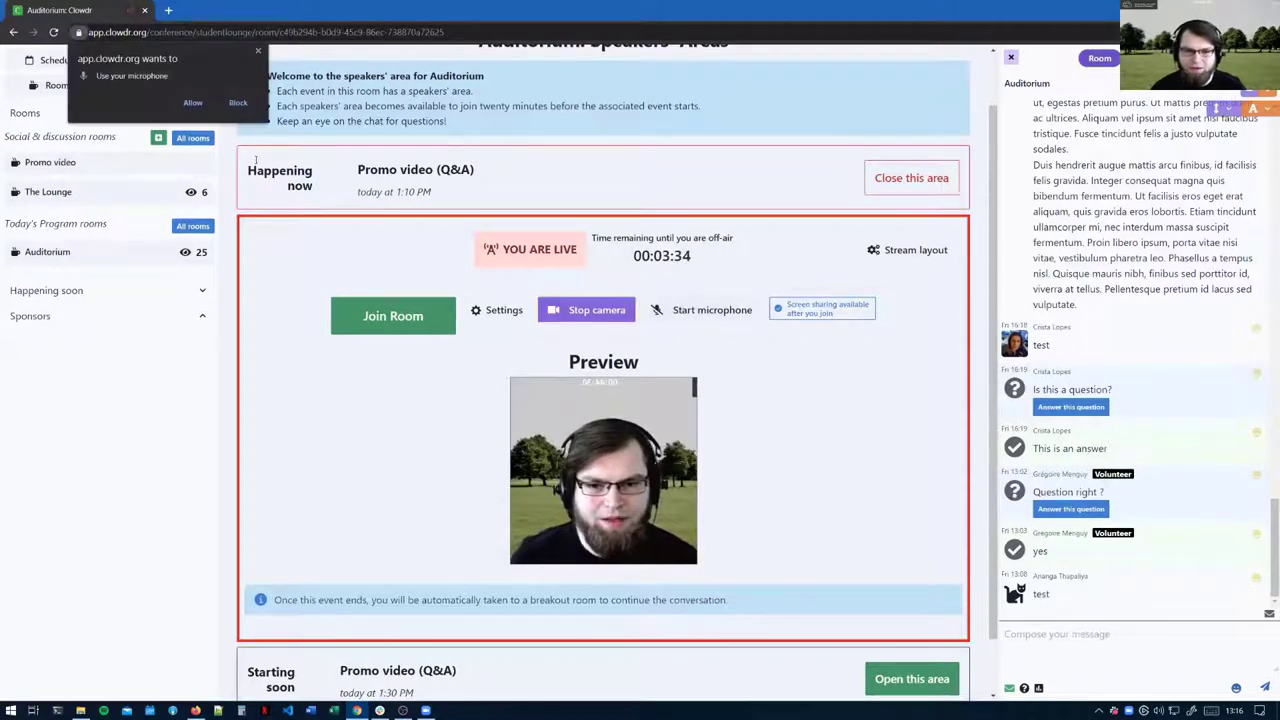
left_click(235, 105)
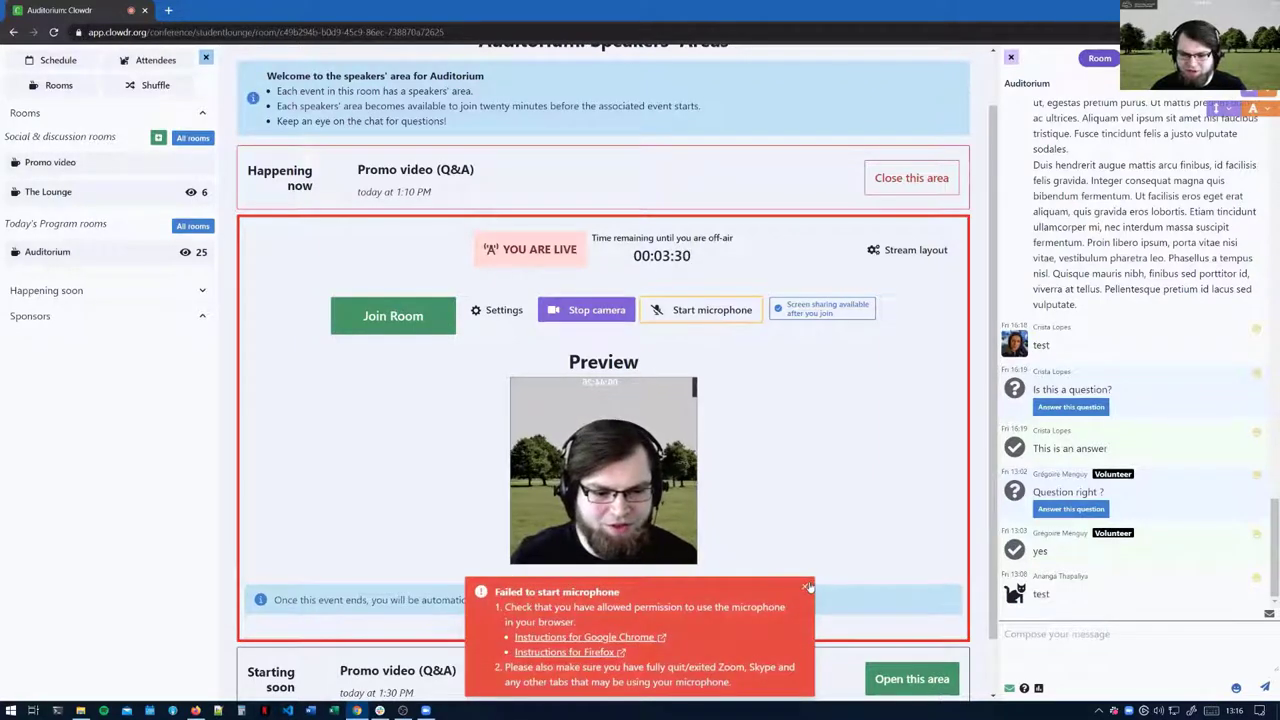
left_click(808, 585)
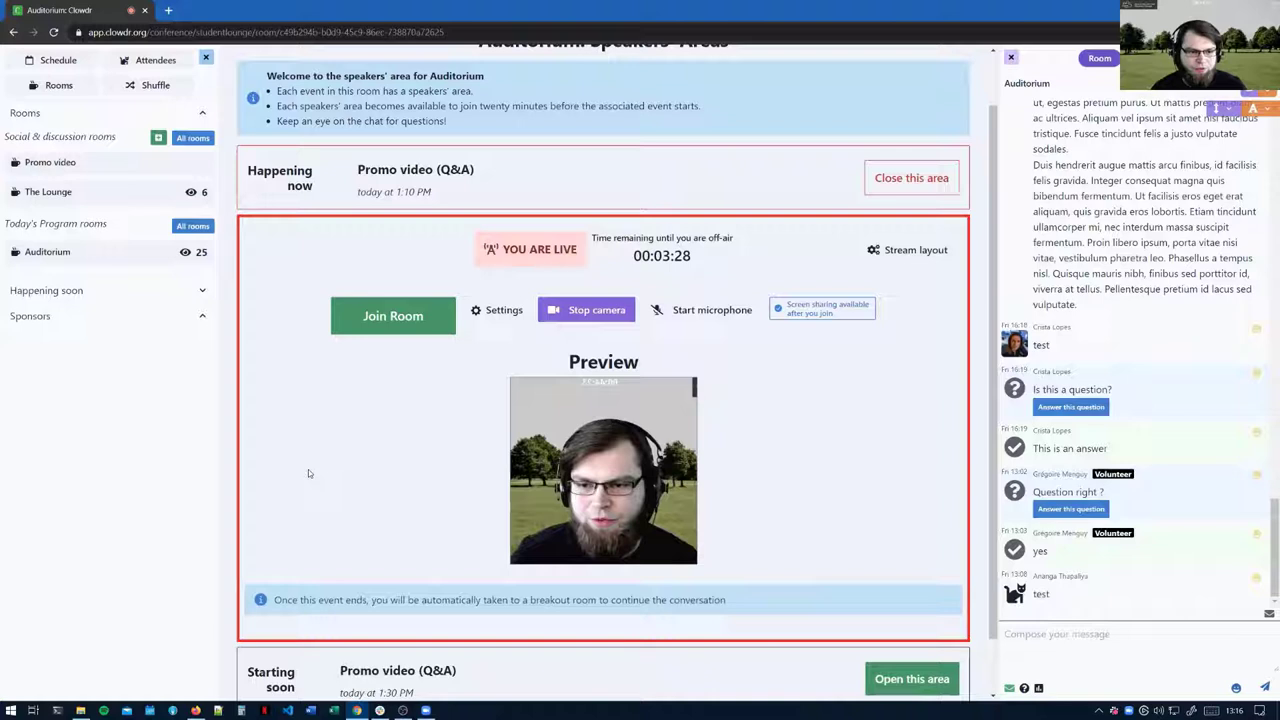
- Toggle the camera off and on again, and retry starting the blocked microphone several times
left_click(578, 312)
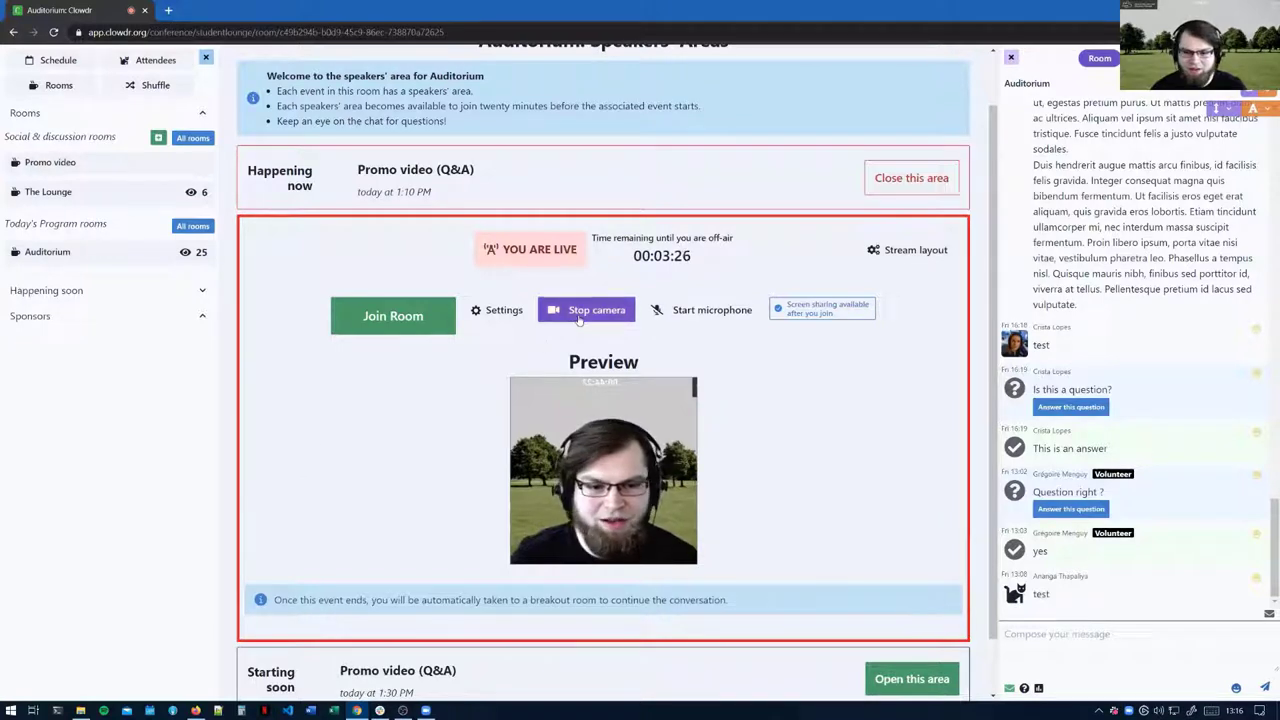
left_click(580, 313)
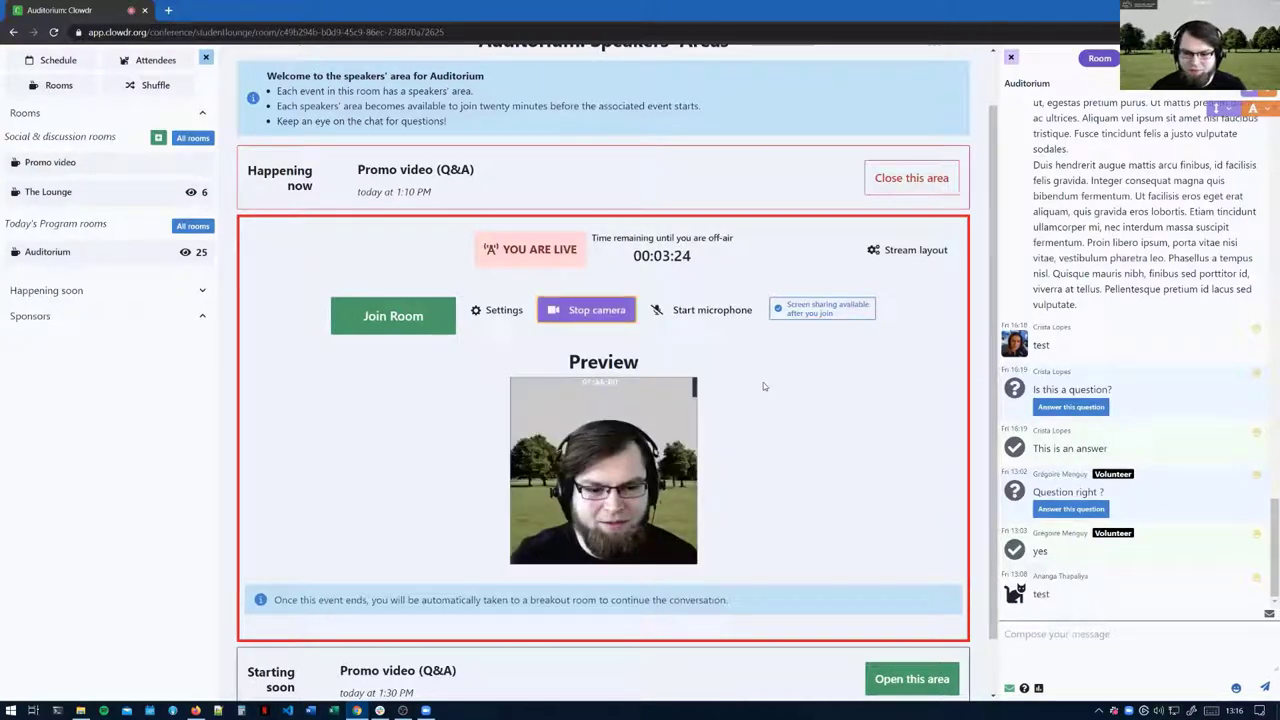
left_click(712, 313)
left_click(712, 312)
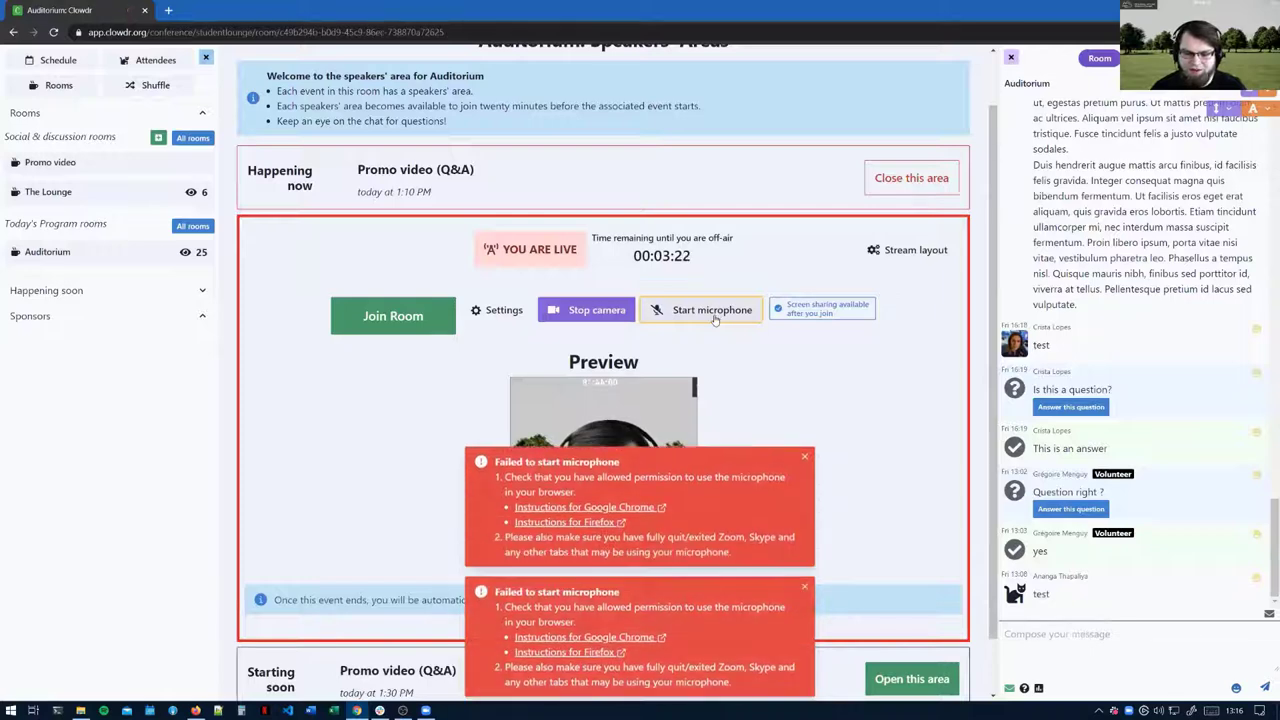
left_click(712, 312)
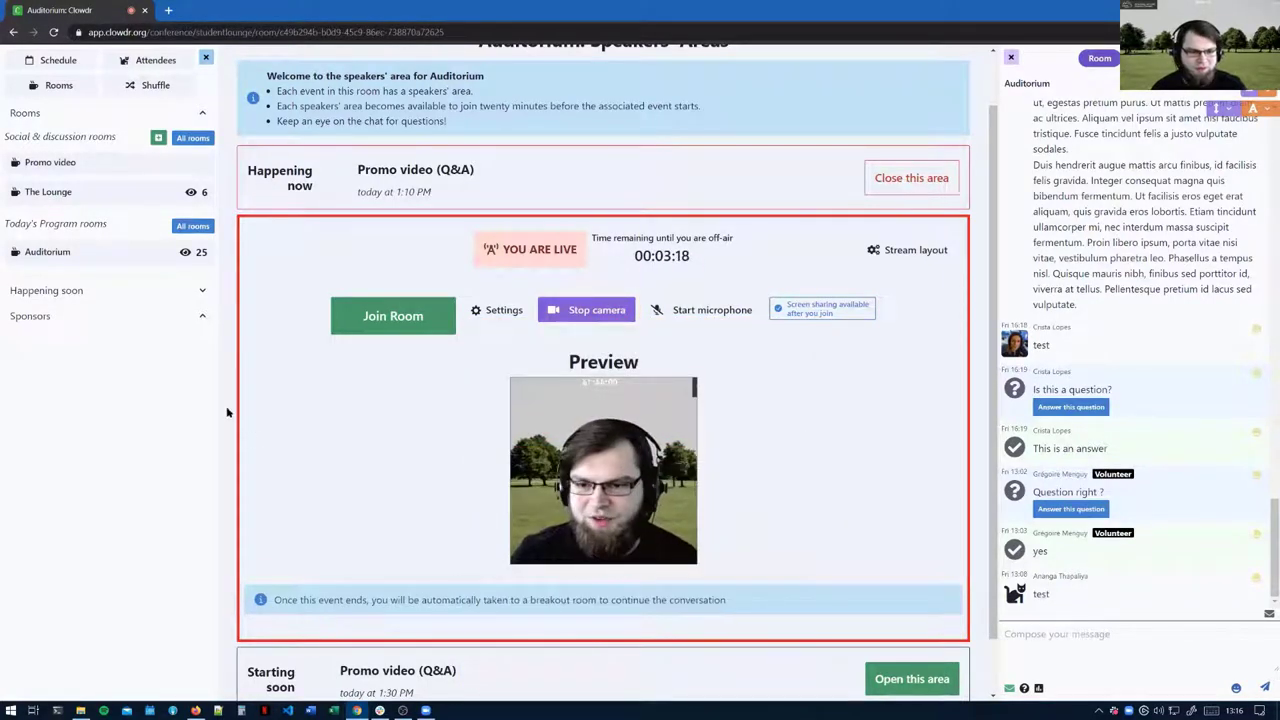
- Set the site's microphone permission to Allow and reload the page to apply it
left_click(77, 33)
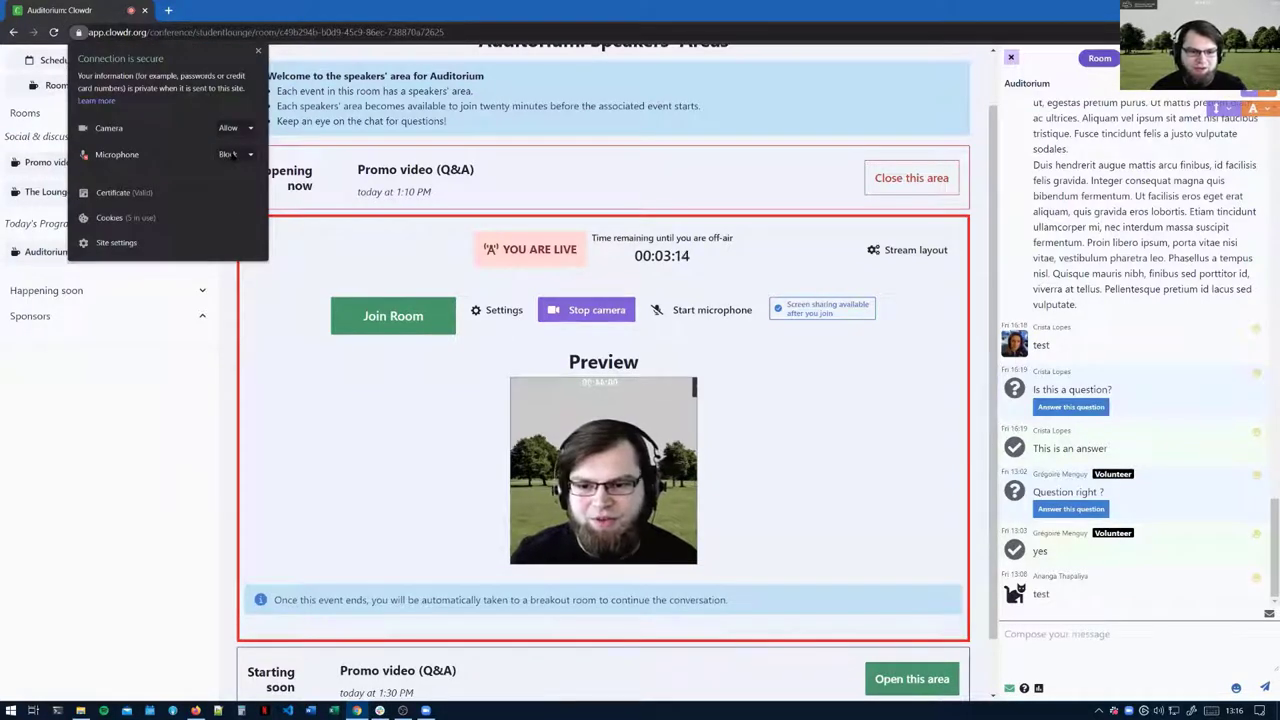
left_click(227, 154)
left_click(235, 186)
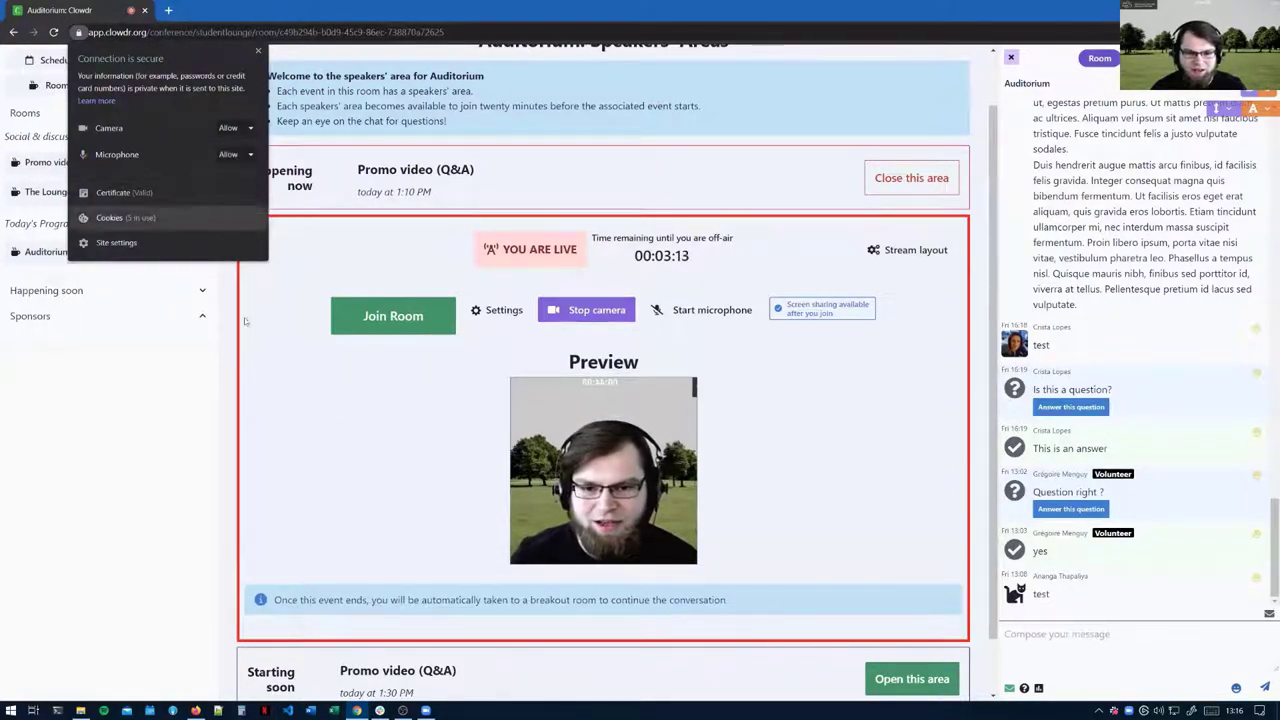
left_click(339, 406)
left_click(270, 60)
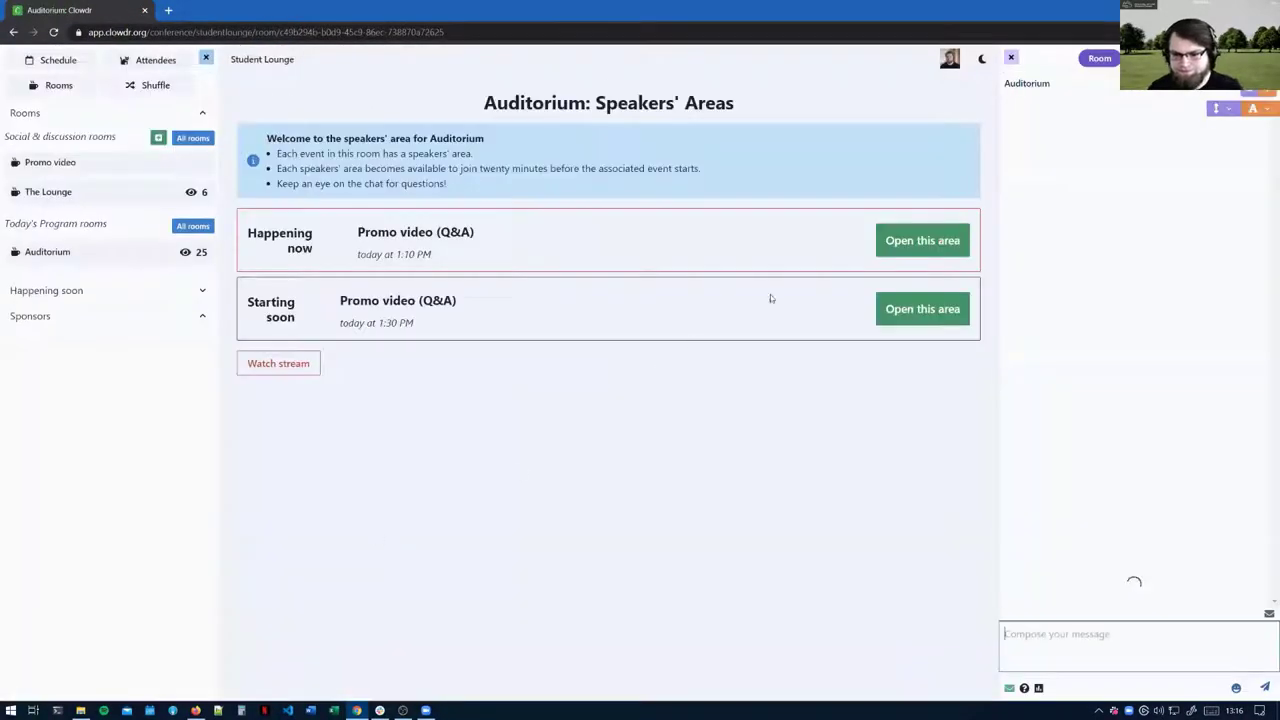
- Reopen the Promo video (Q&A) area happening now and stop the microphone in the live room
left_click(920, 240)
scroll(537, 481, "down", 2)
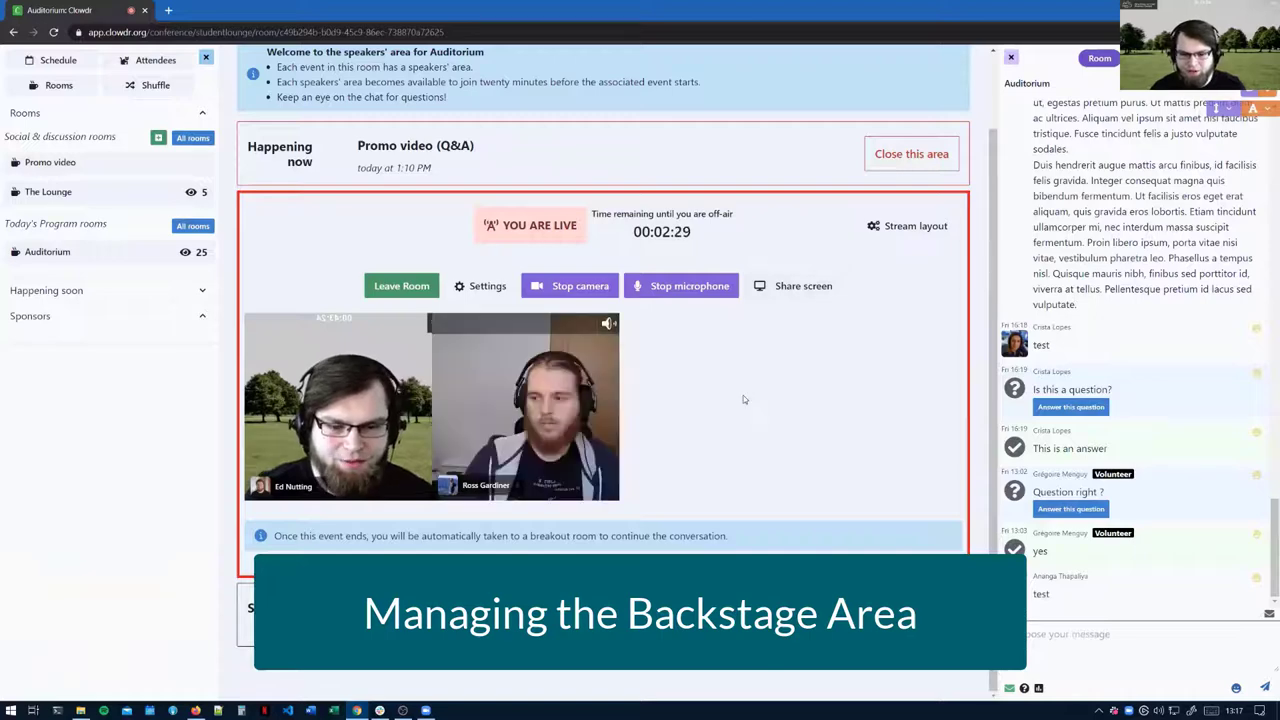
left_click(690, 288)
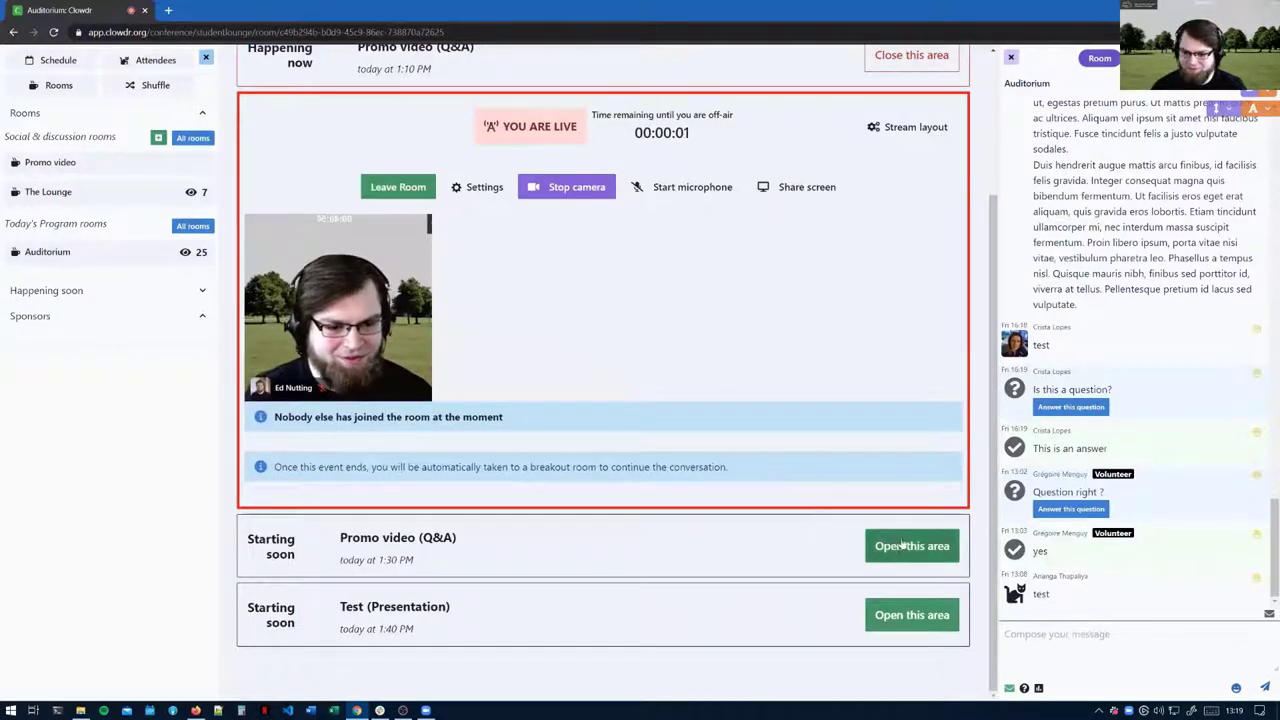
- Open the Promo video (Q&A) speakers' area starting at 1:30 PM and join its room
left_click(903, 545)
scroll(829, 545, "down", 3)
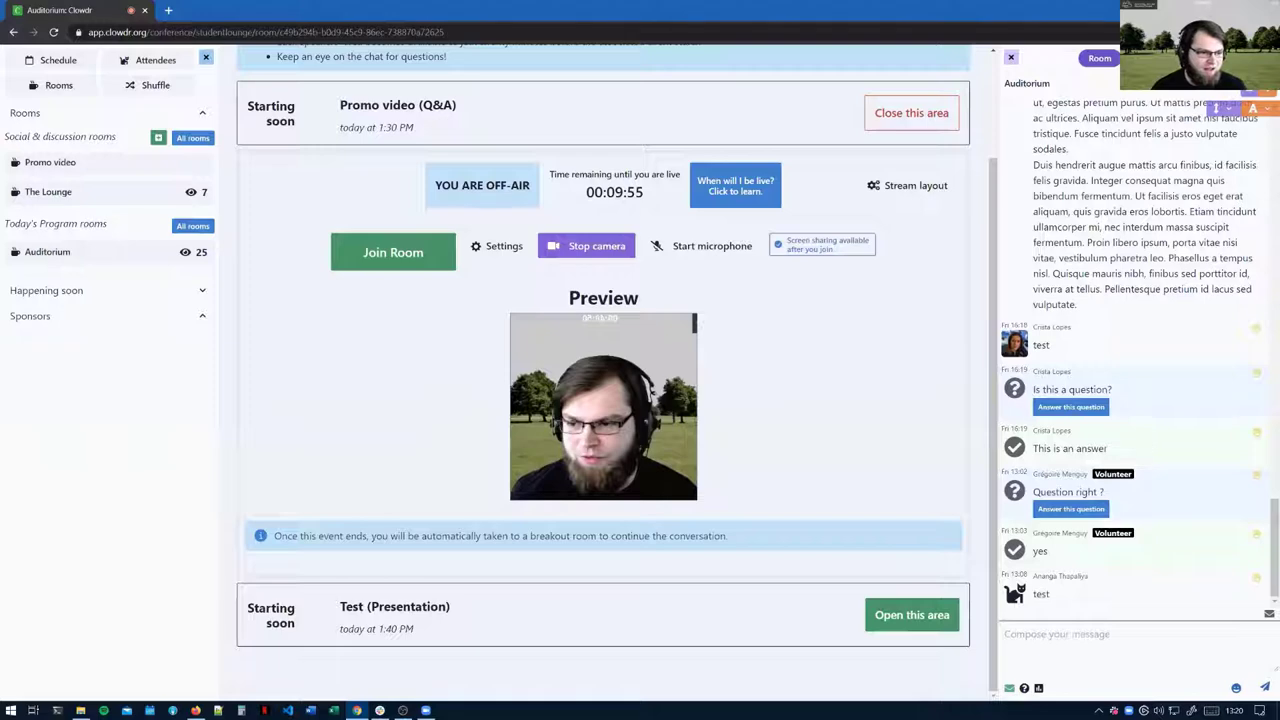
left_click(393, 252)
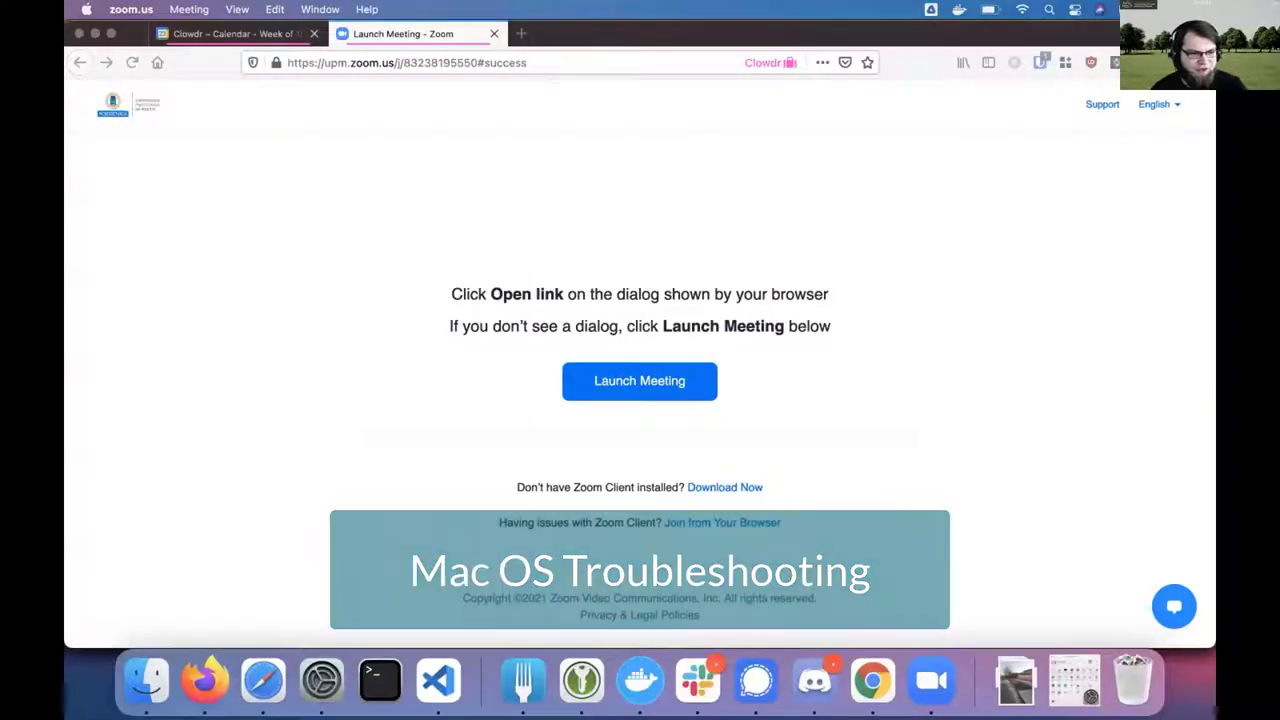
- Minimise the Firefox window showing the Zoom launch page and switch to the Clowdr Auditorium page in Chrome
left_click(168, 254)
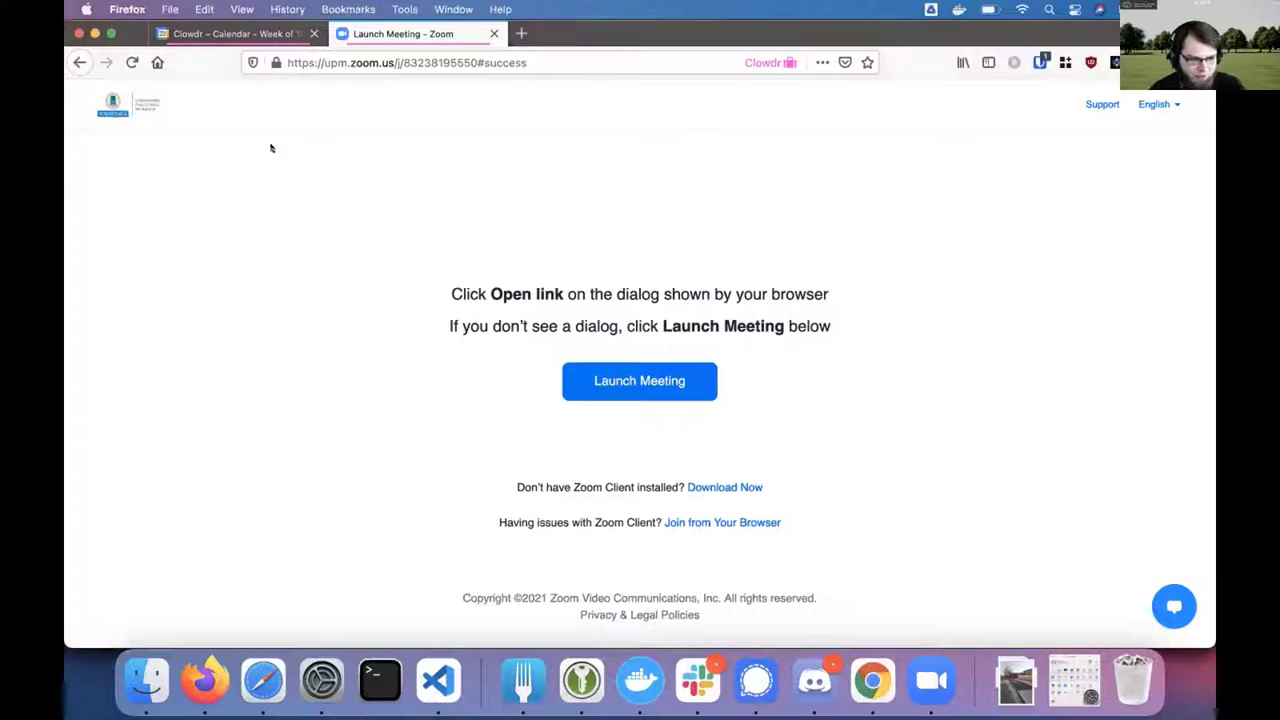
left_click(94, 33)
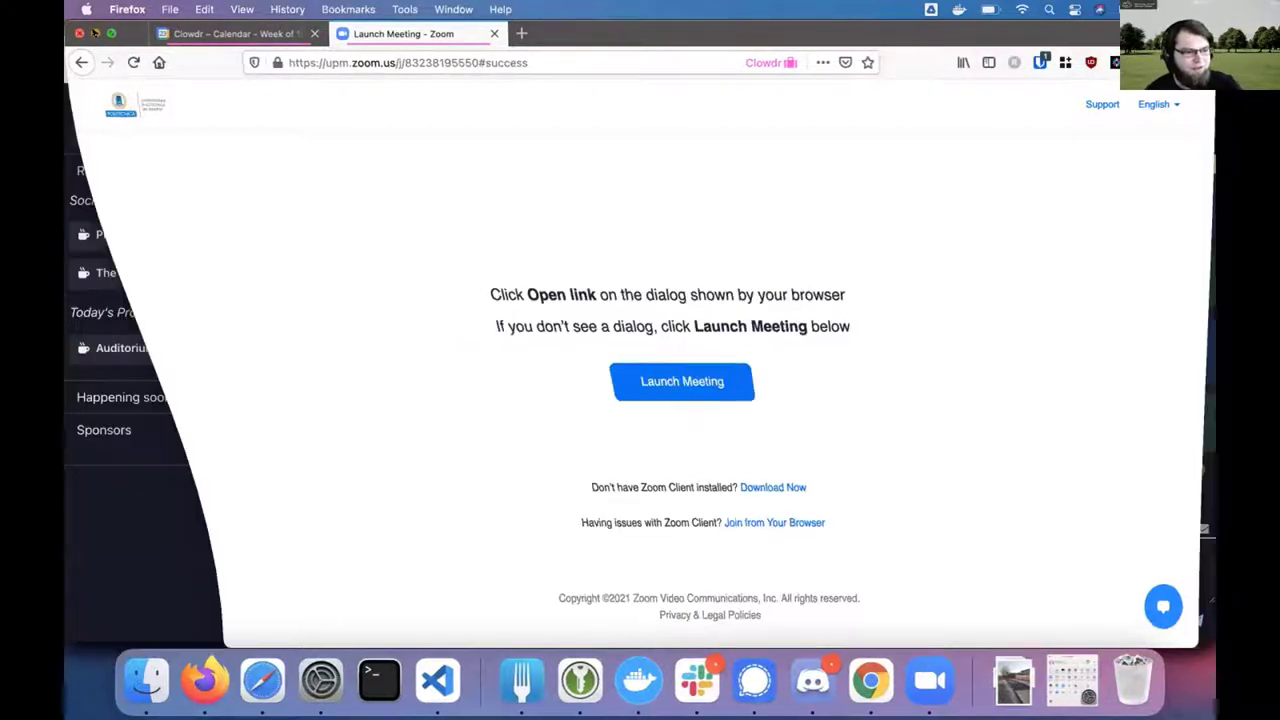
left_click(170, 37)
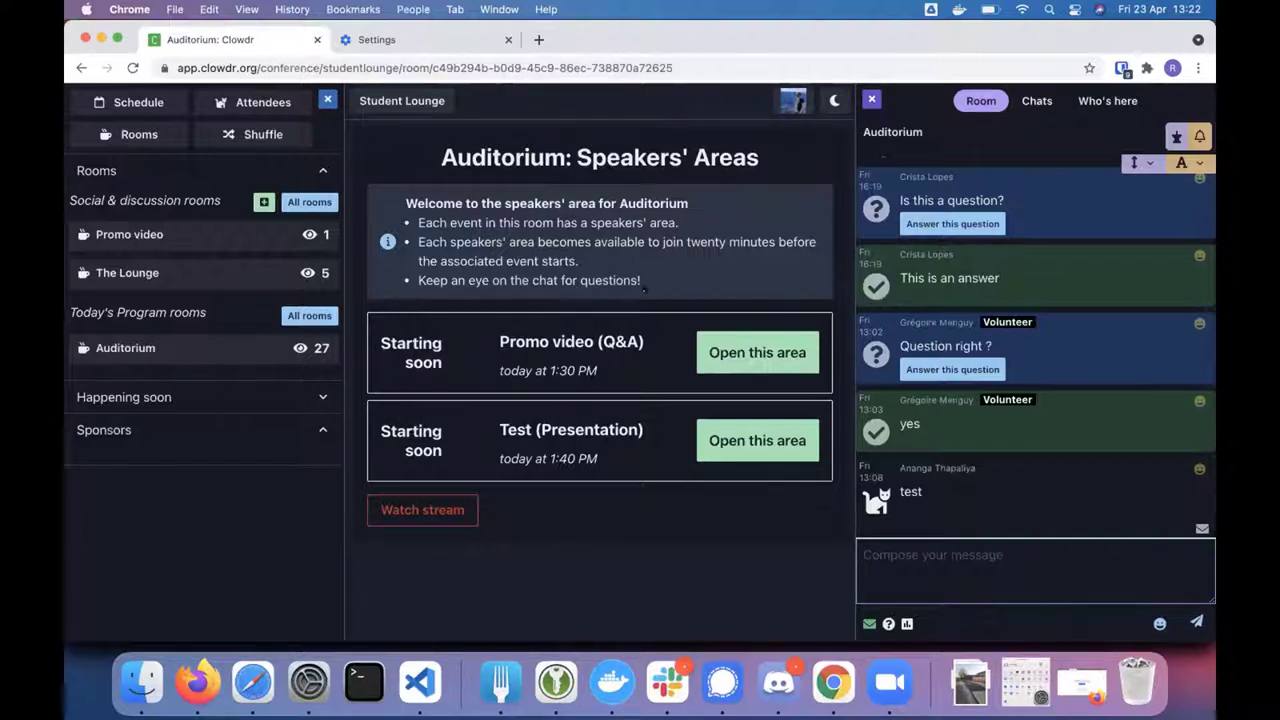
- Open the 1:30 PM Promo video (Q&A) area, try to start the camera with browser access allowed, and dismiss the error
left_click(738, 352)
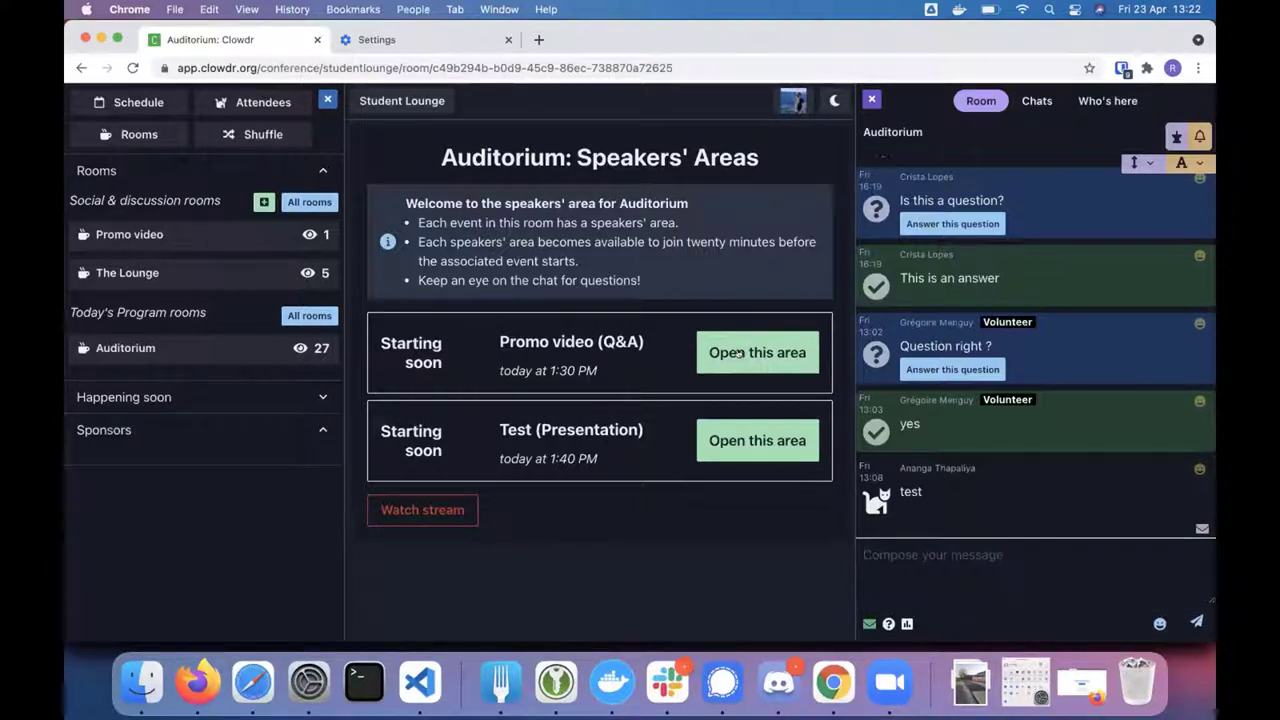
scroll(740, 352, "down", 5)
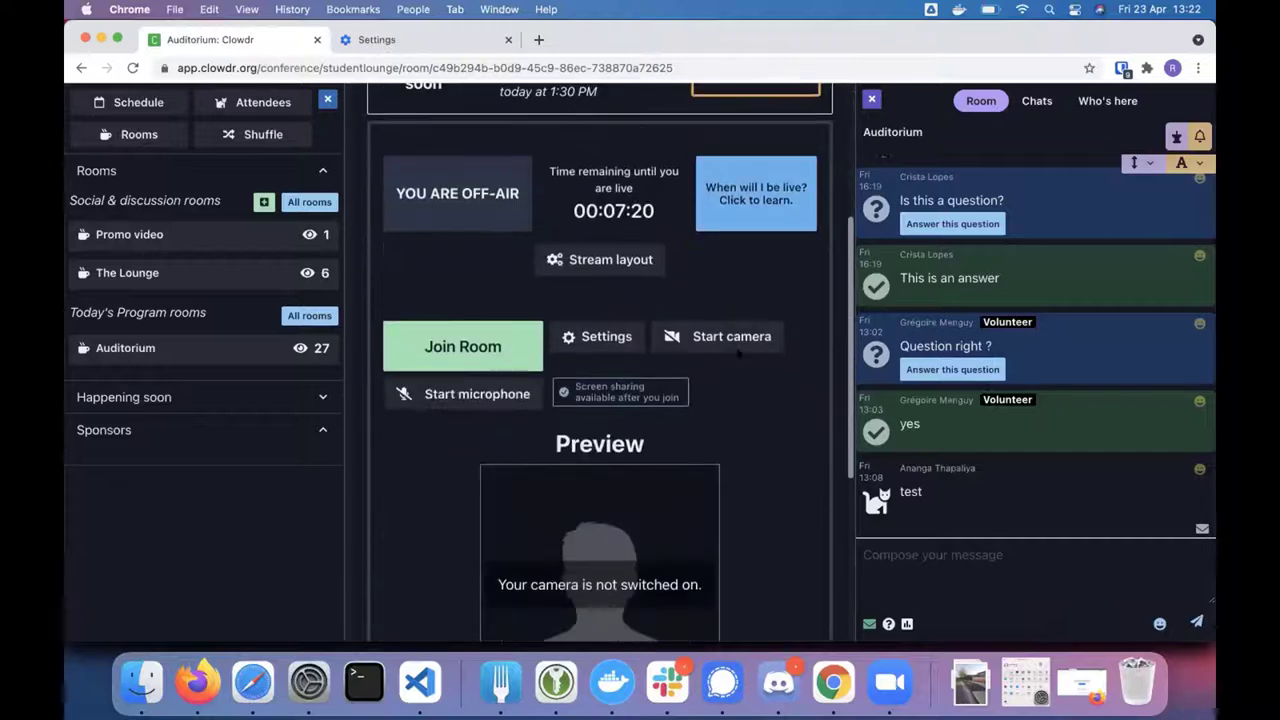
scroll(740, 353, "down", 1)
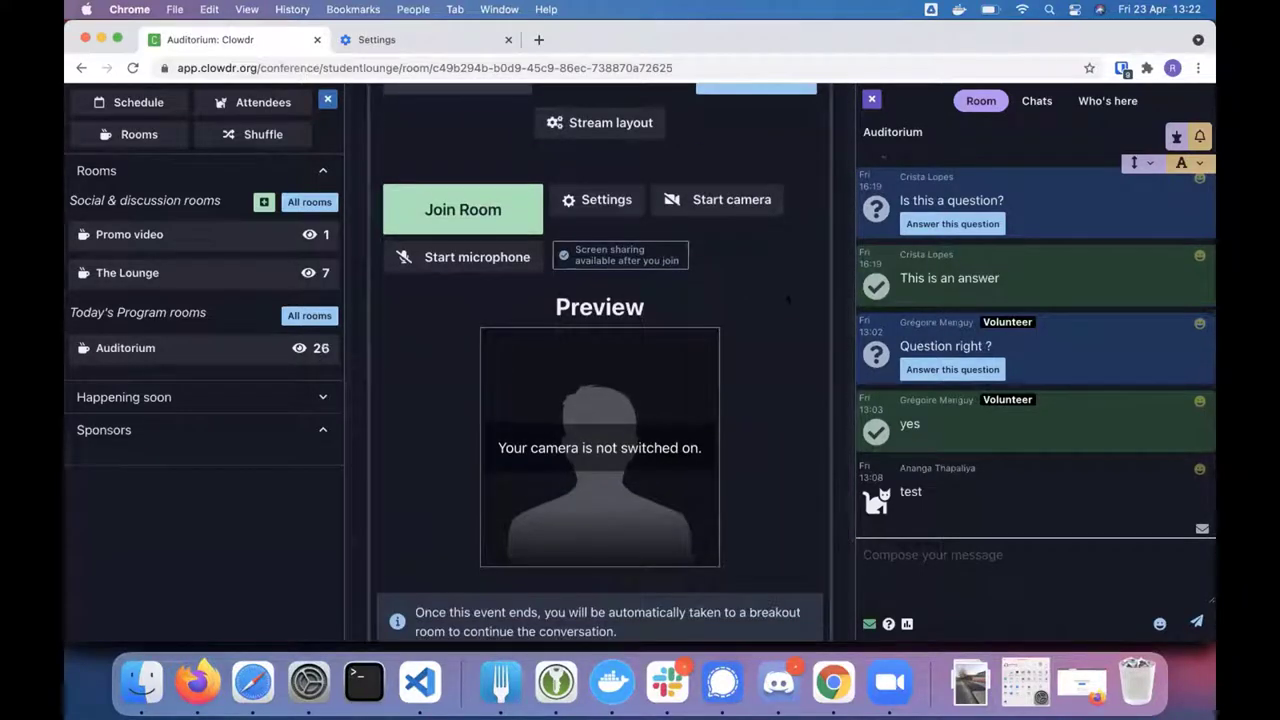
left_click(748, 202)
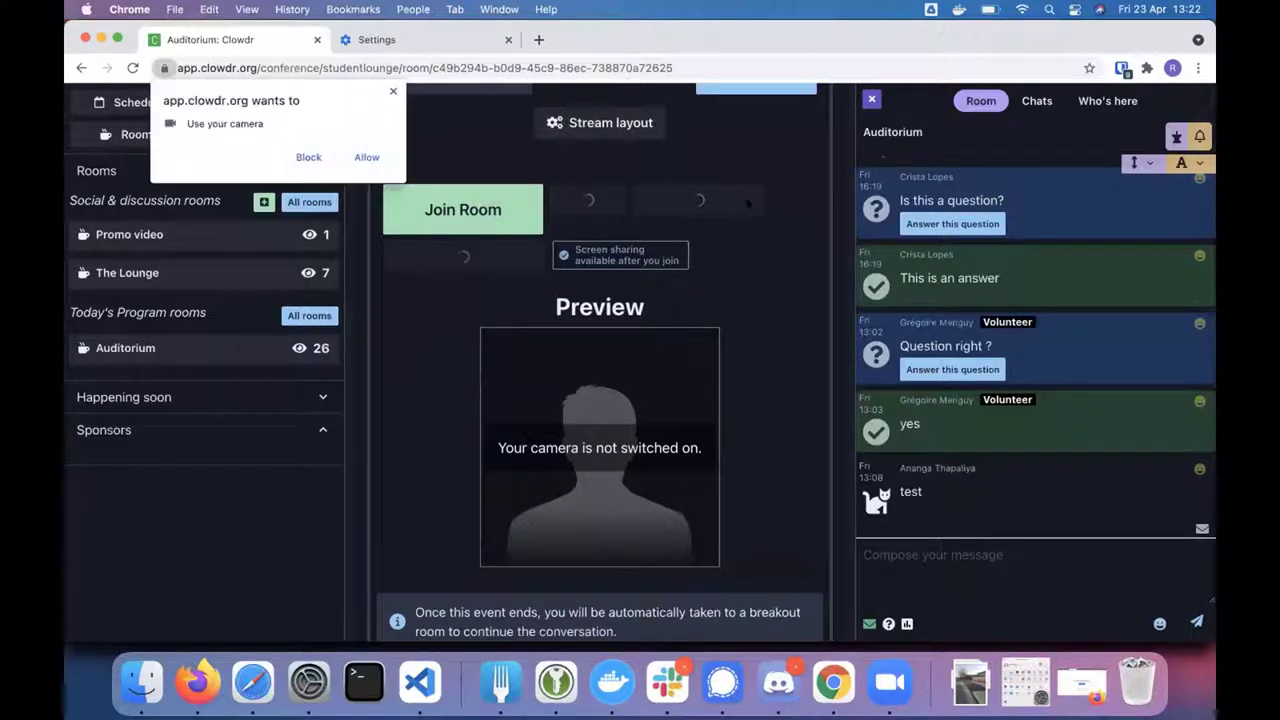
left_click(366, 157)
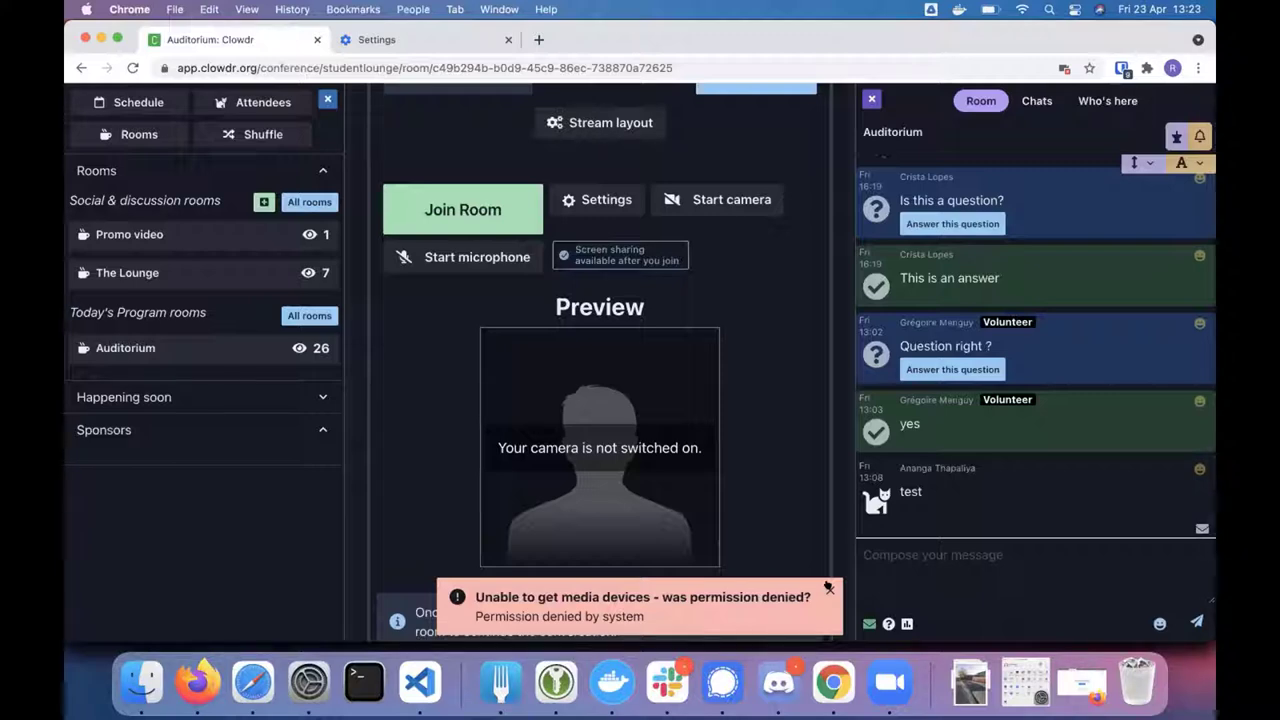
left_click(828, 588)
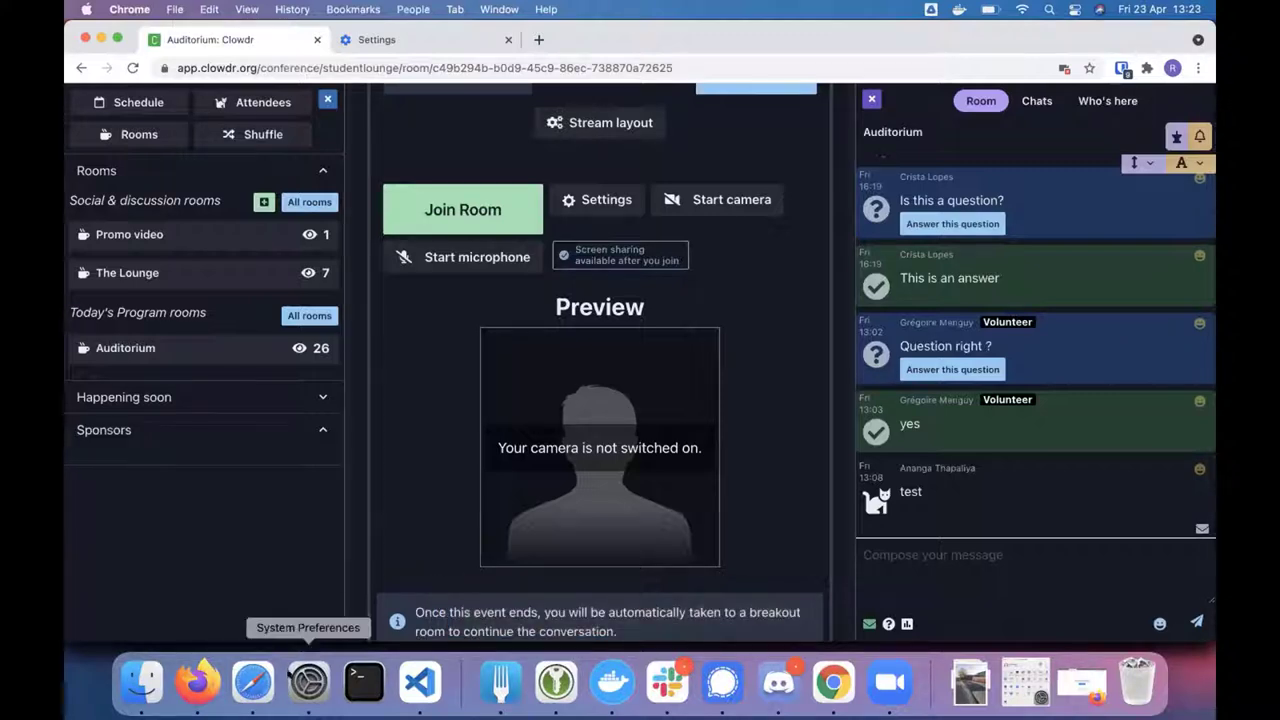
- Switch to macOS System Preferences and open the Privacy settings under Security & Privacy
left_click(308, 682)
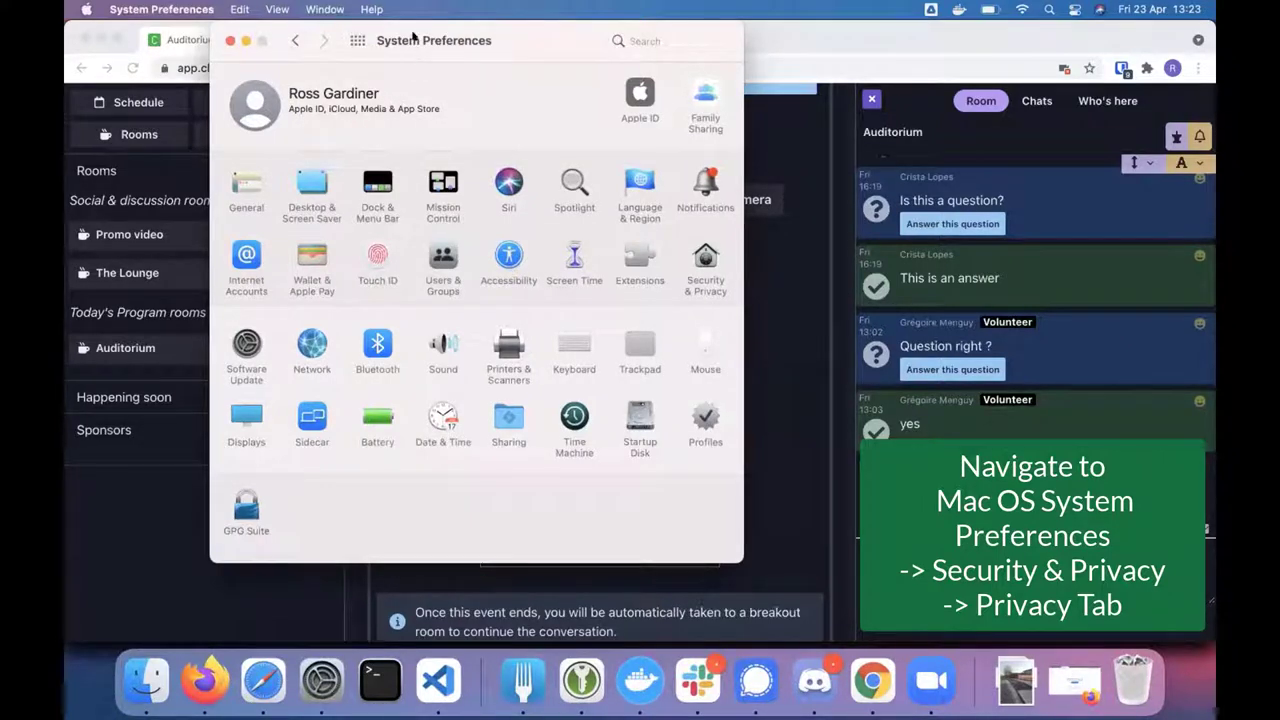
left_click_drag(412, 37, 607, 94)
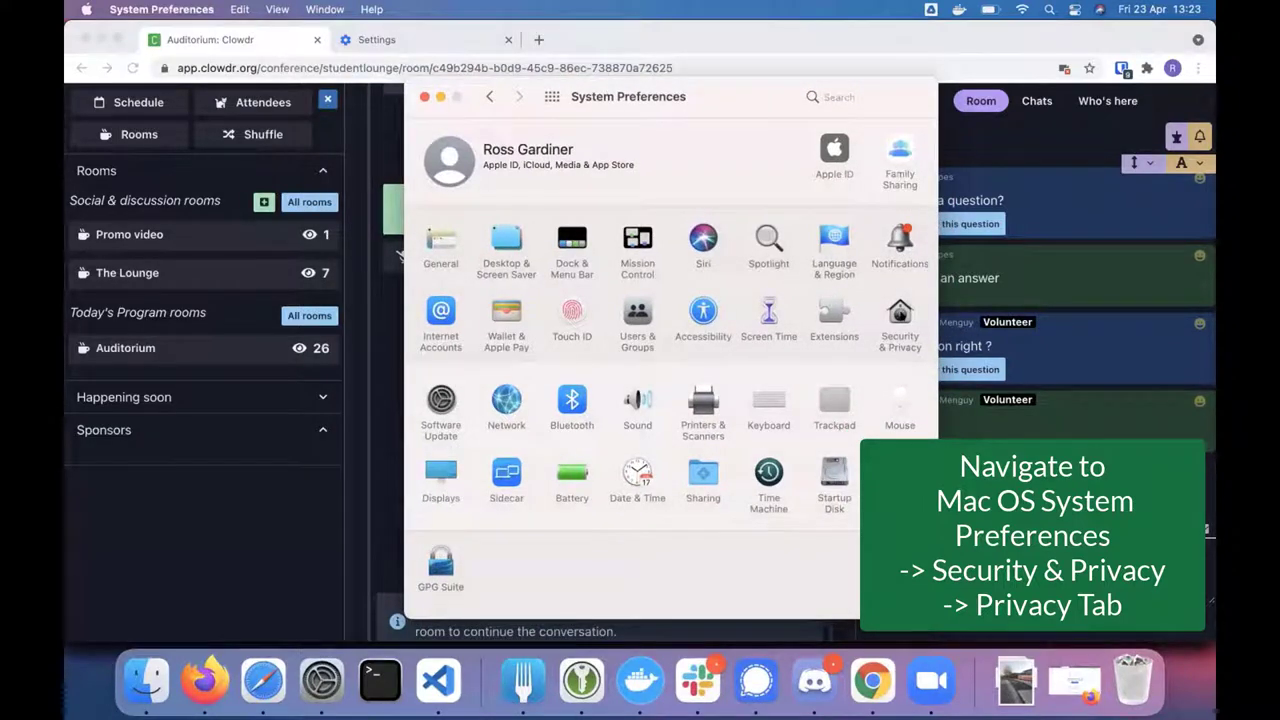
left_click(900, 316)
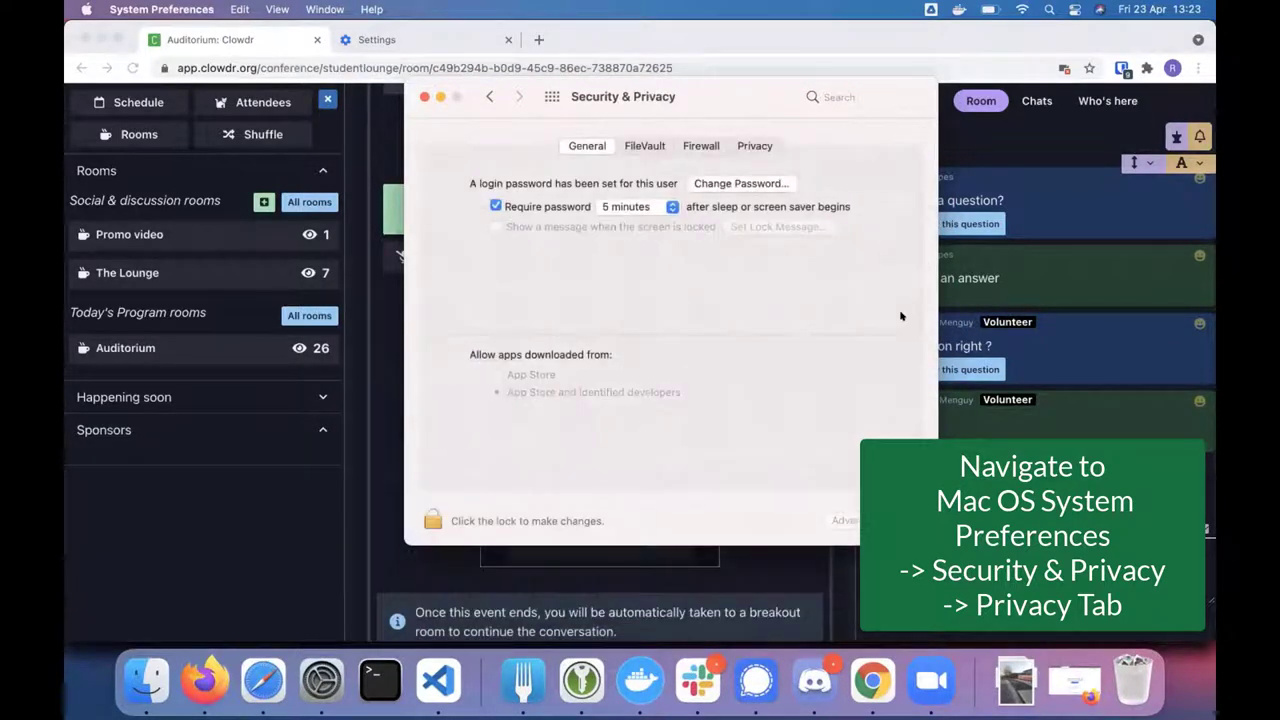
left_click(757, 146)
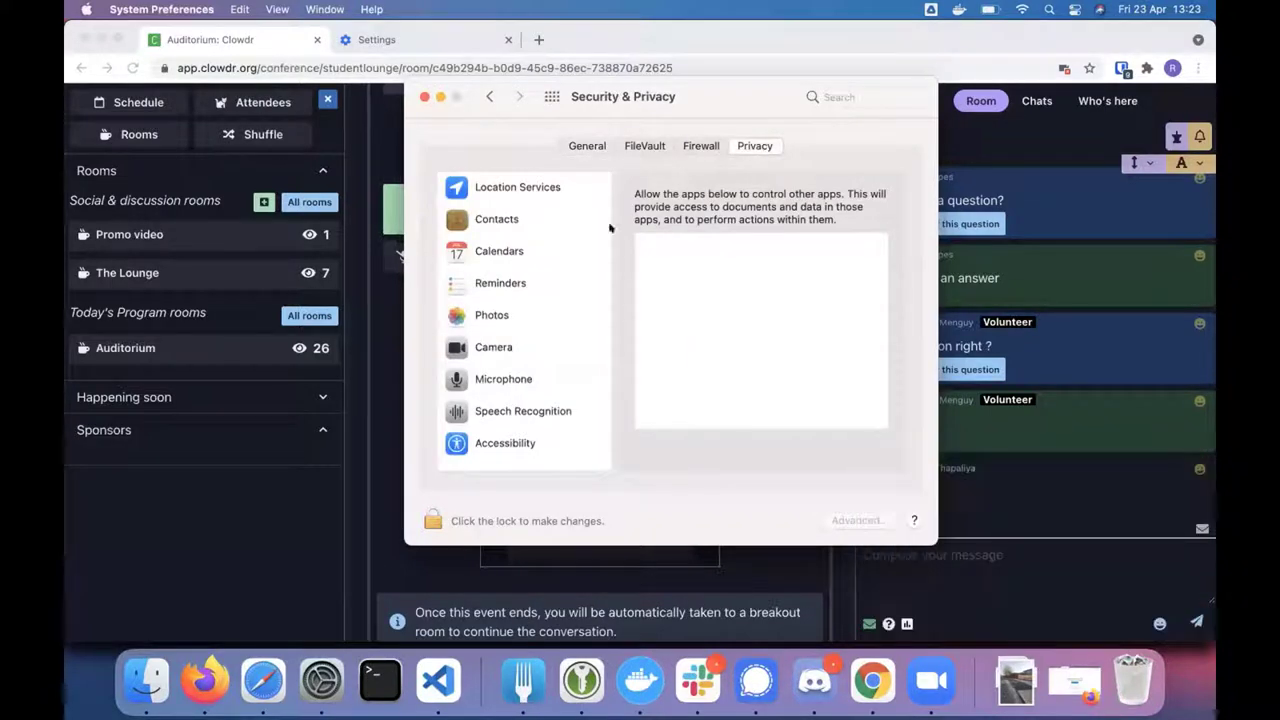
- Check which apps are allowed to access the camera and the microphone
left_click(515, 344)
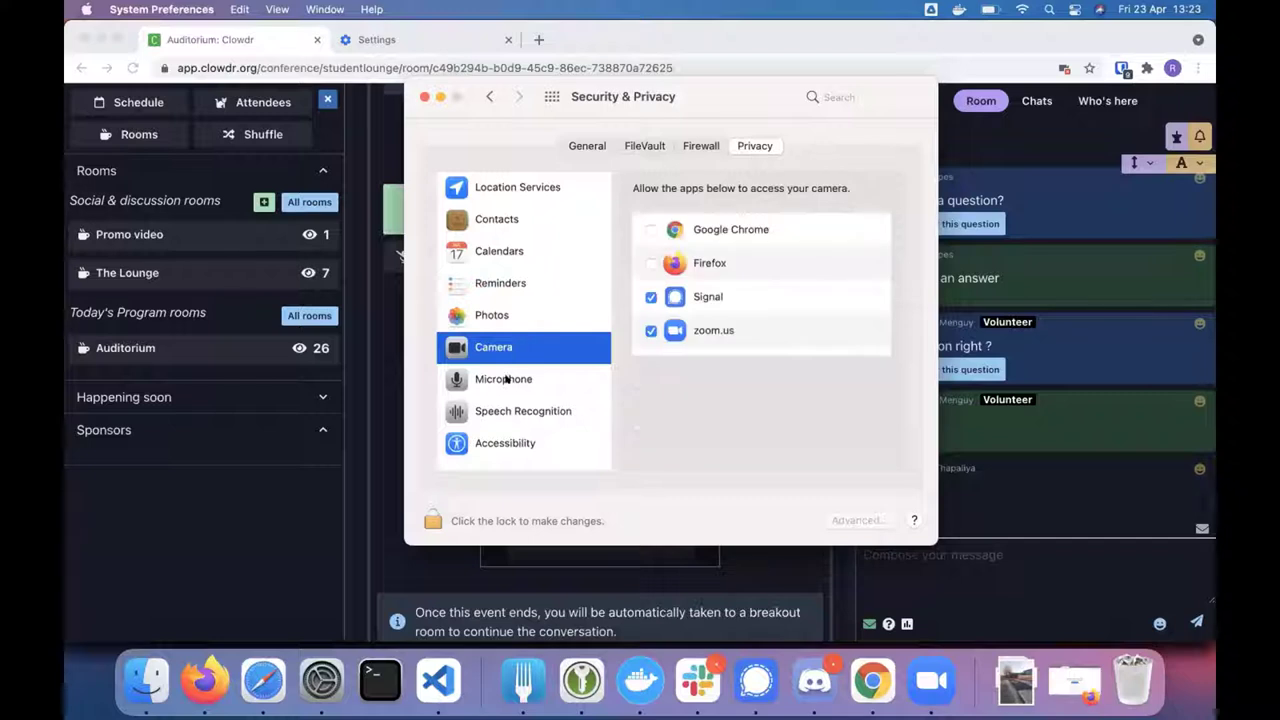
left_click(506, 378)
left_click(517, 339)
left_click(517, 381)
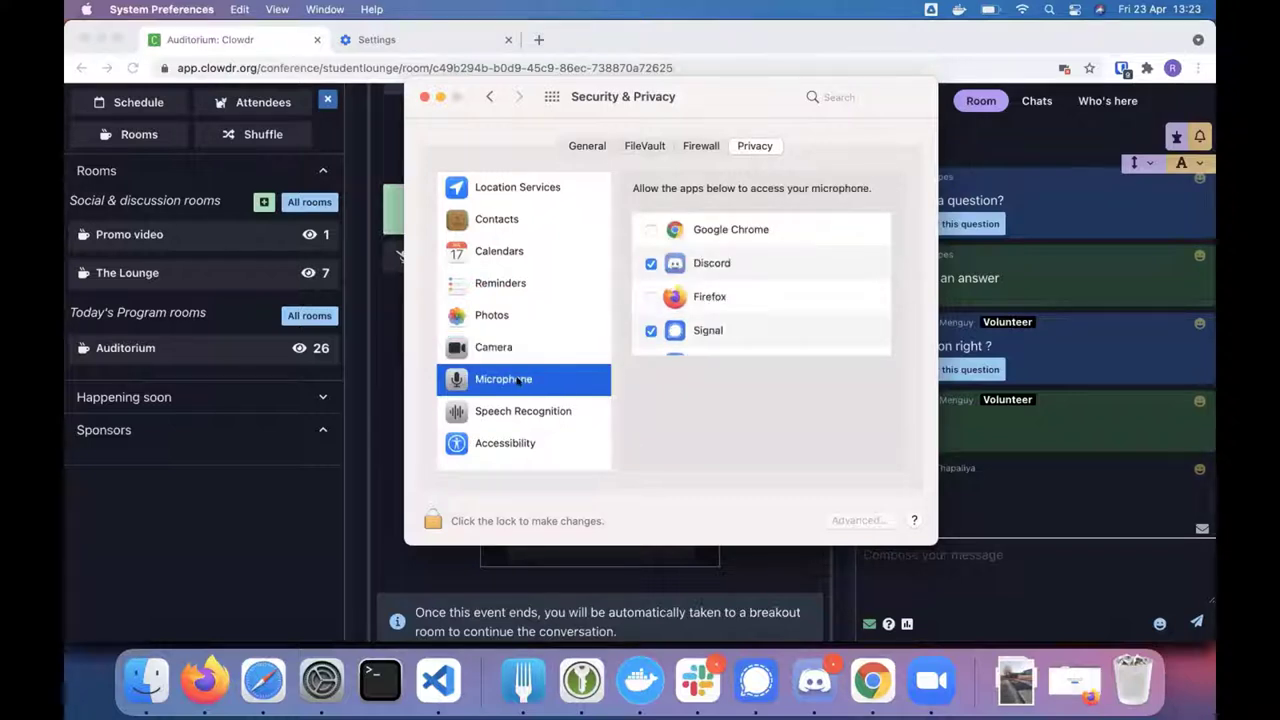
left_click(538, 344)
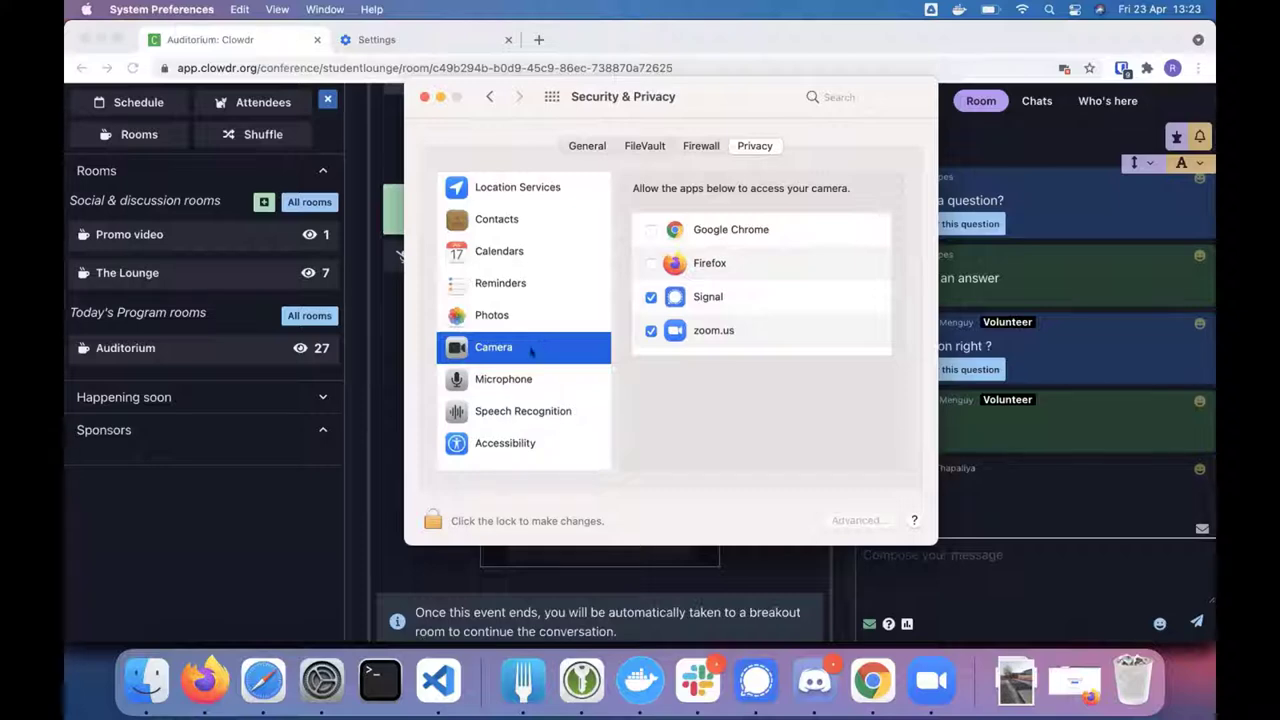
- Unlock the privacy settings and allow Google Chrome and Firefox to access the camera, postponing the browser restarts
left_click(428, 519)
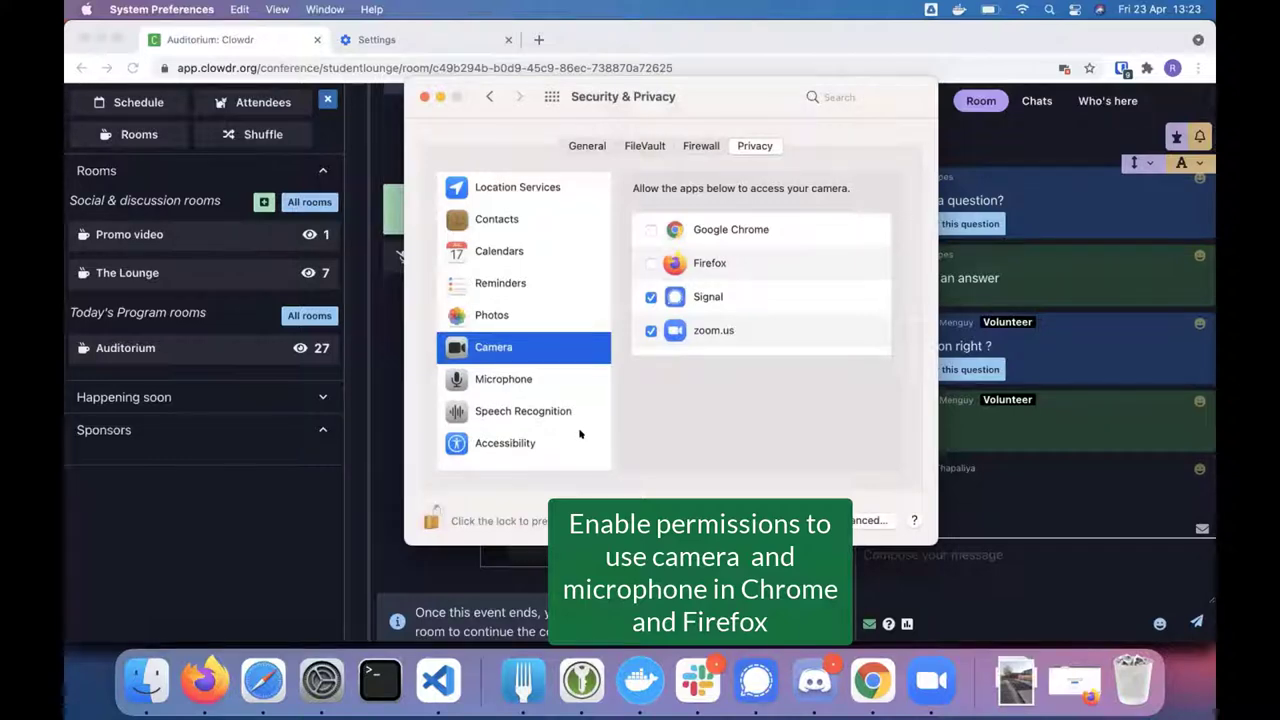
left_click(648, 230)
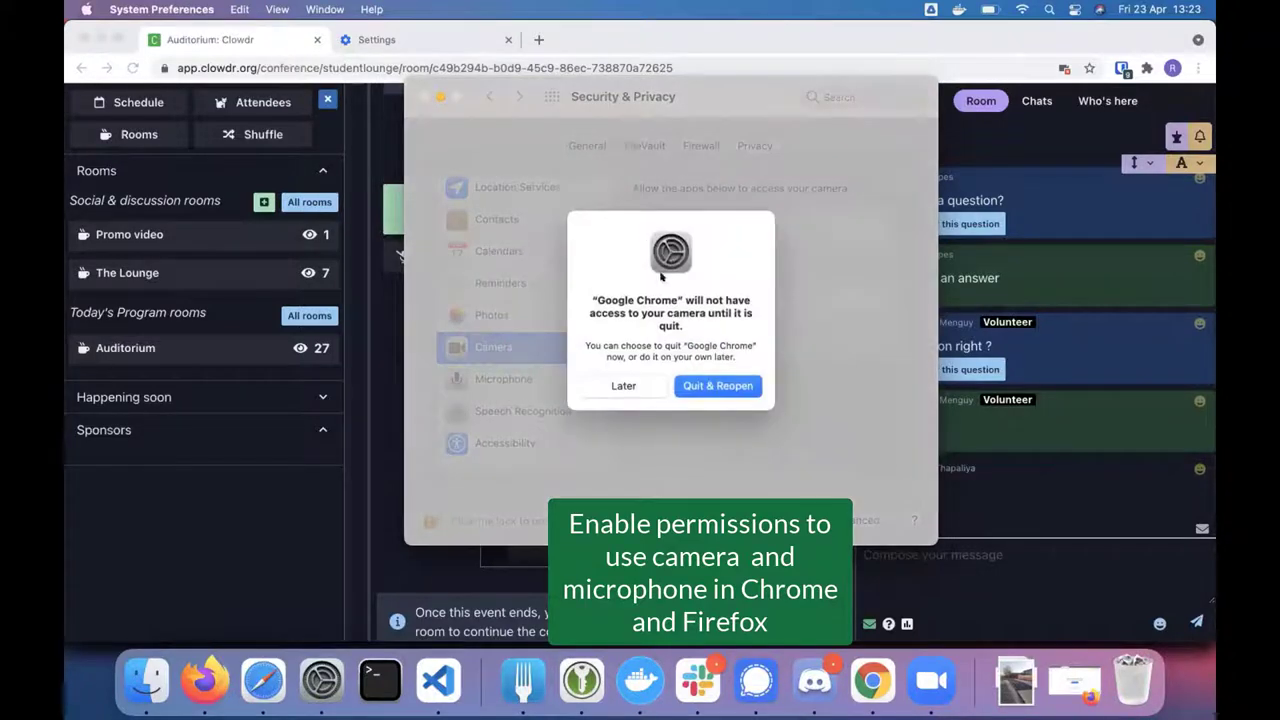
left_click(624, 386)
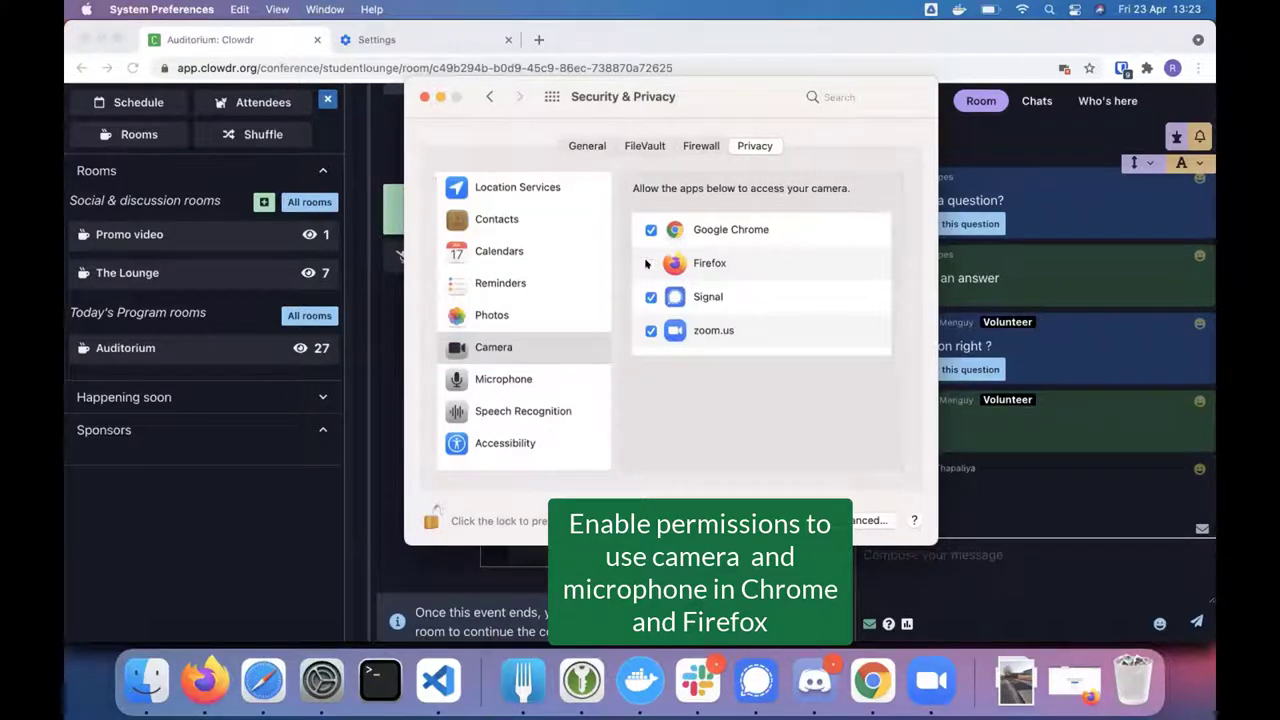
left_click(650, 263)
left_click(622, 379)
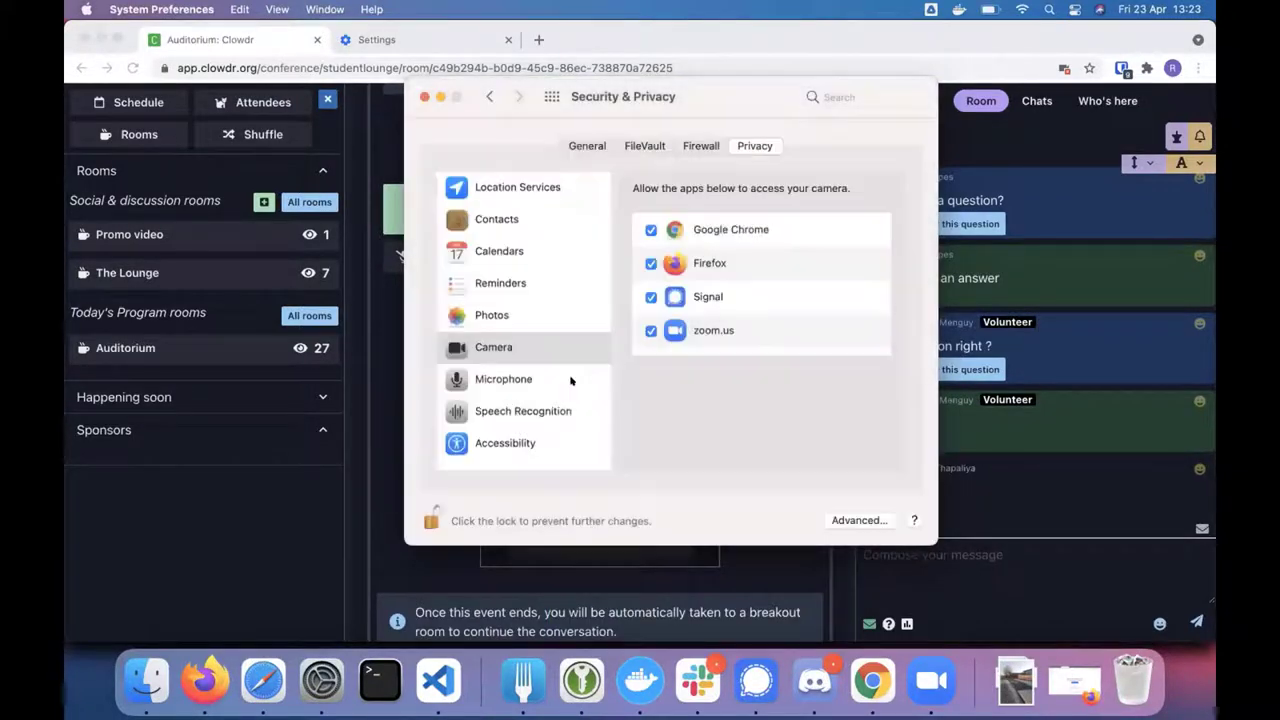
- Allow Google Chrome and Firefox to access the microphone, postponing both browser restarts
left_click(531, 377)
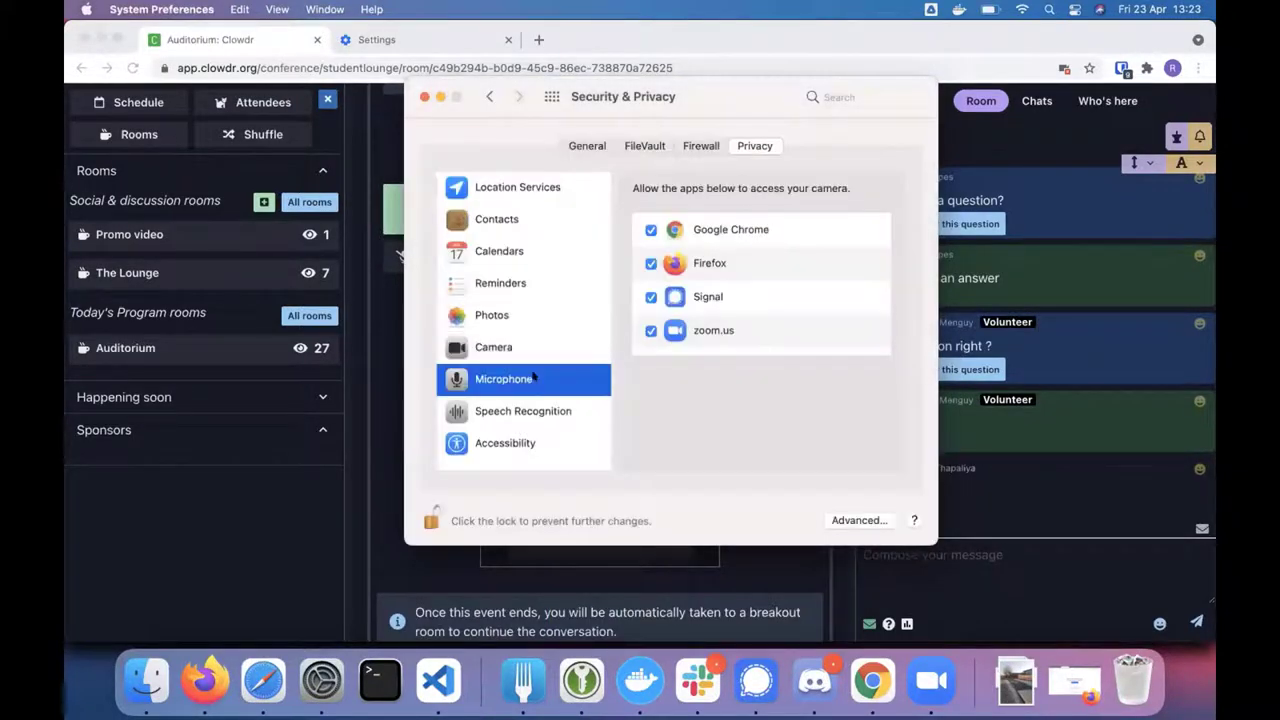
left_click(650, 229)
left_click(620, 378)
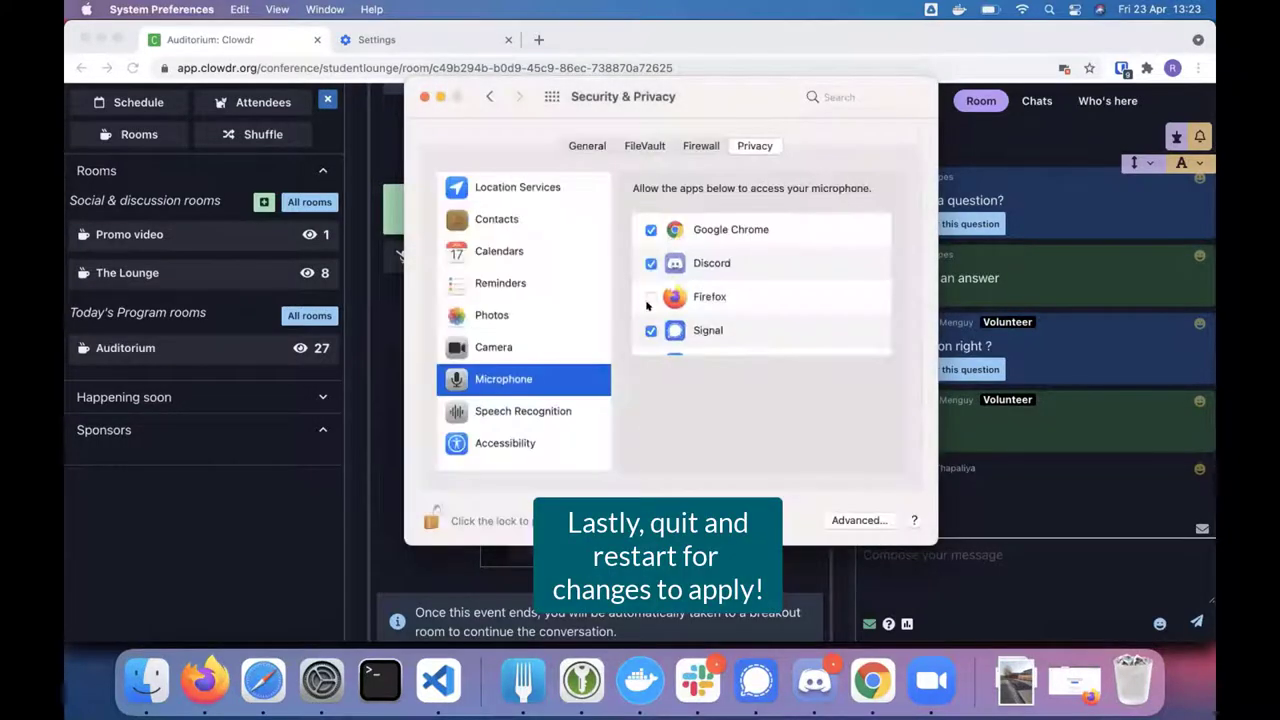
left_click(648, 297)
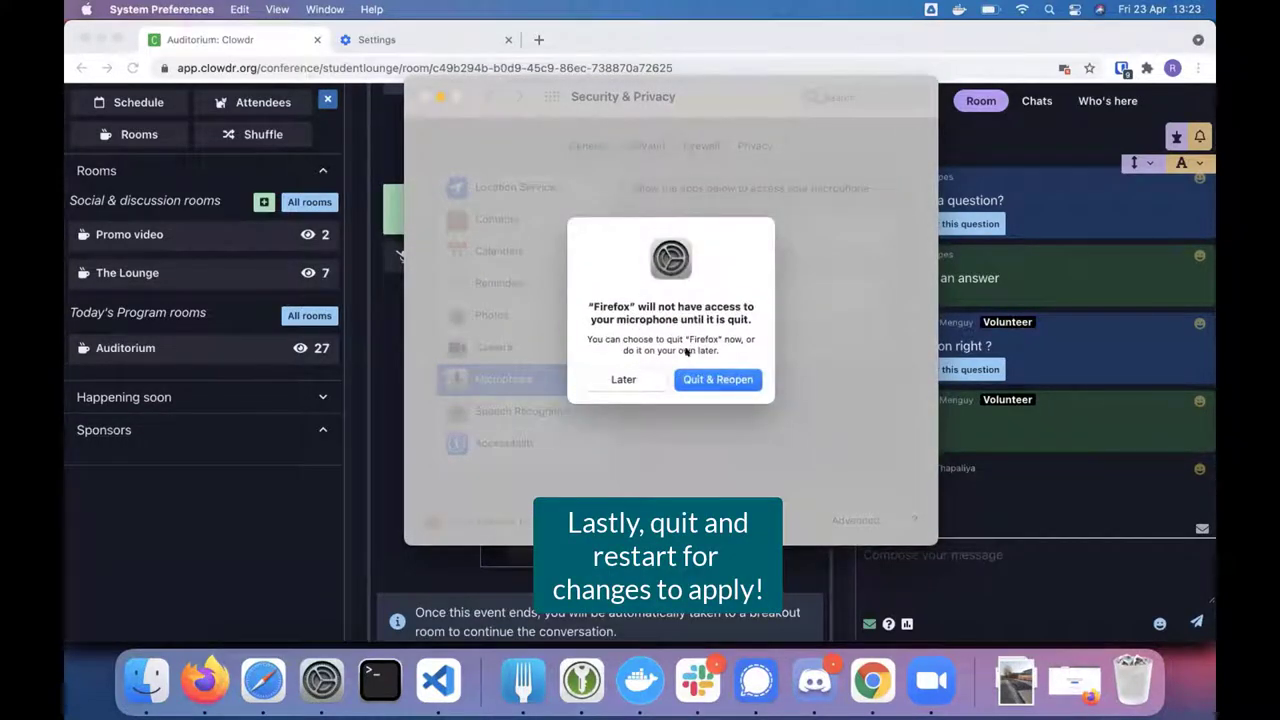
left_click_drag(590, 302, 724, 304)
left_click(701, 312)
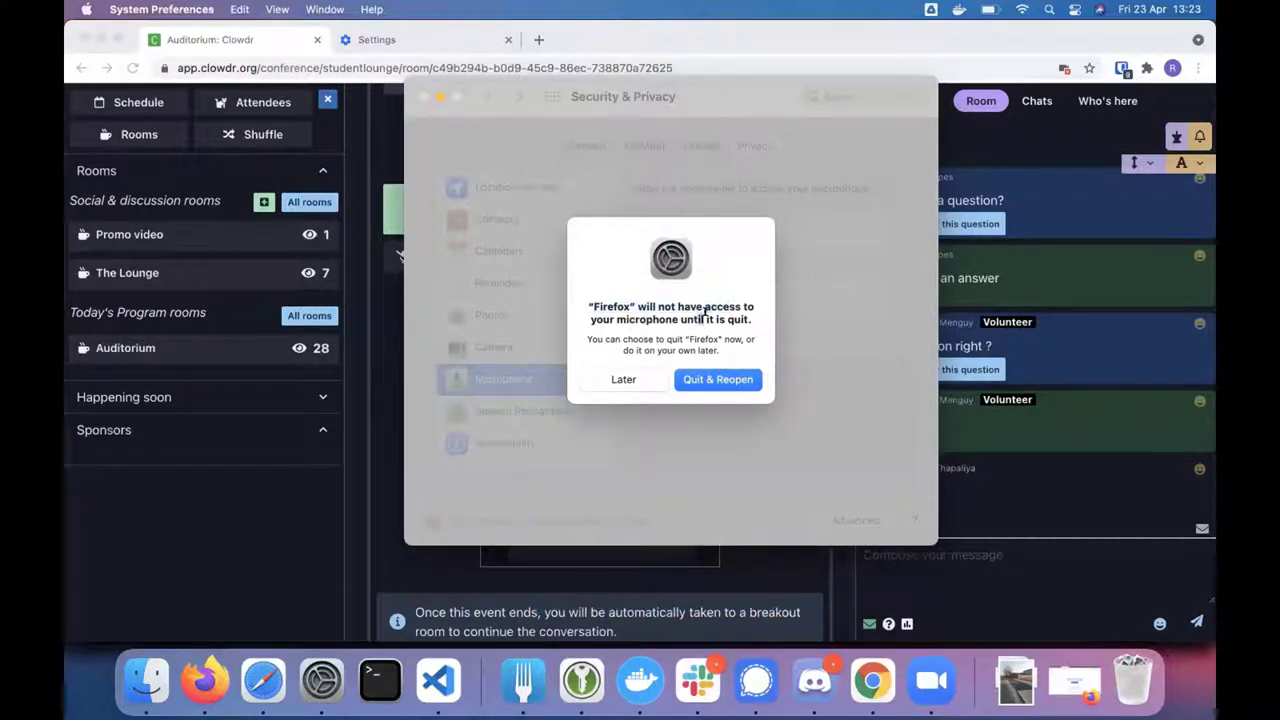
left_click(743, 339)
left_click(597, 386)
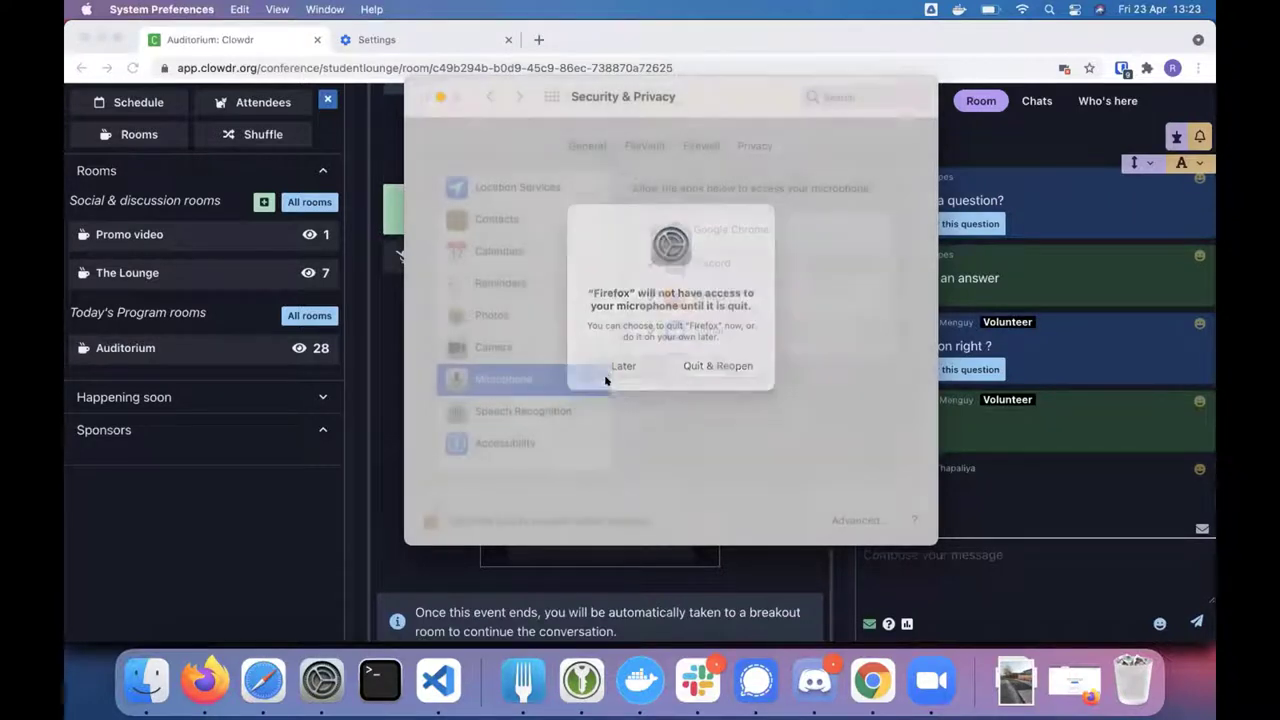
- Quit Google Chrome and Firefox so the new camera and microphone permissions can apply
right_click(872, 680)
left_click(880, 619)
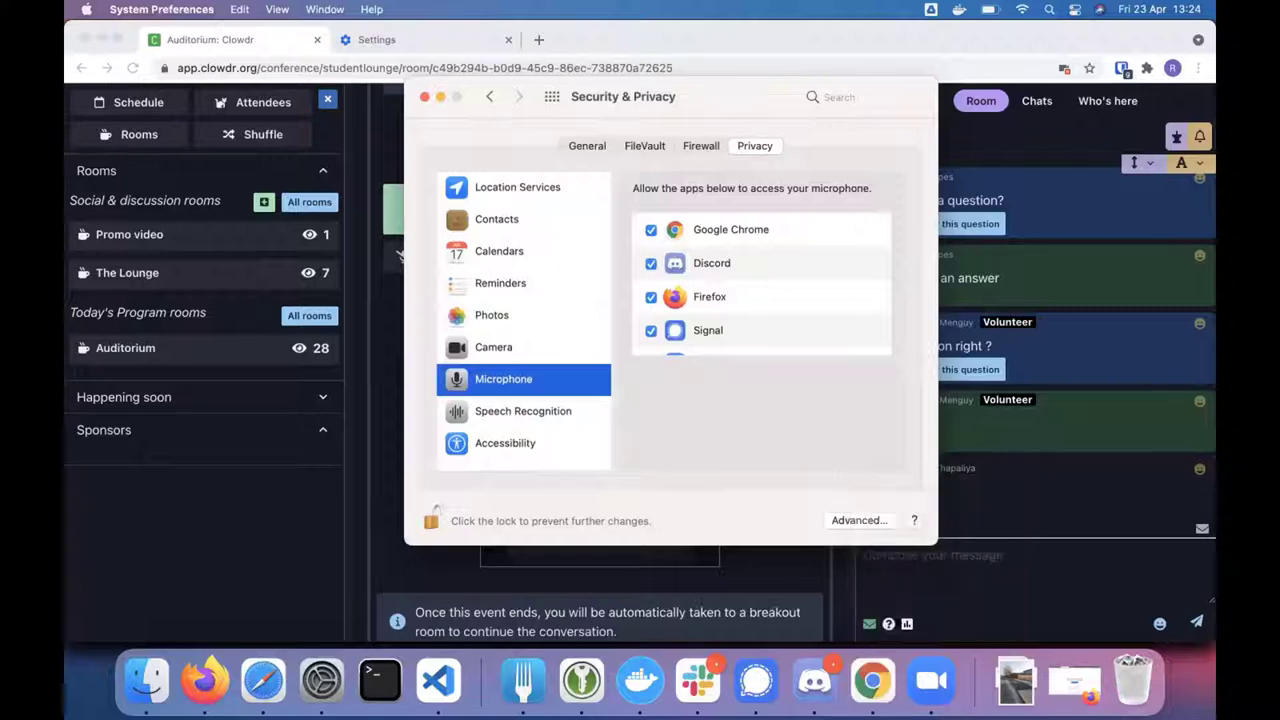
right_click(212, 680)
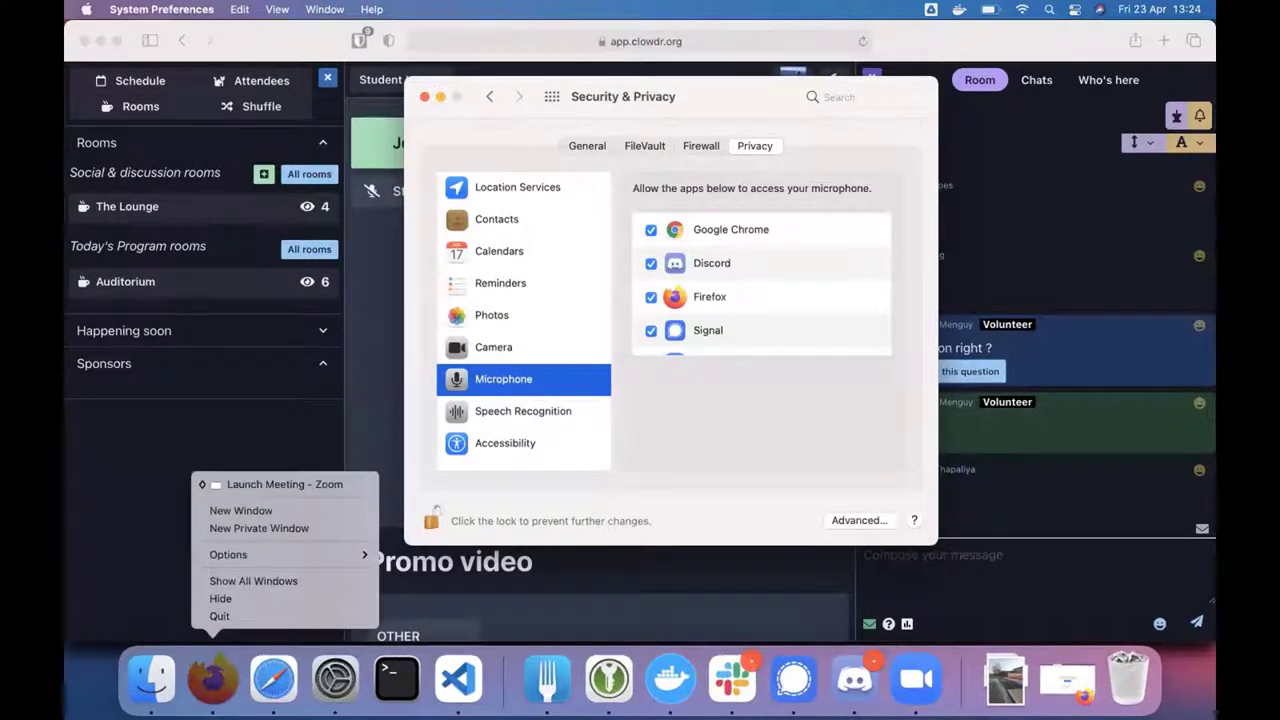
left_click(219, 616)
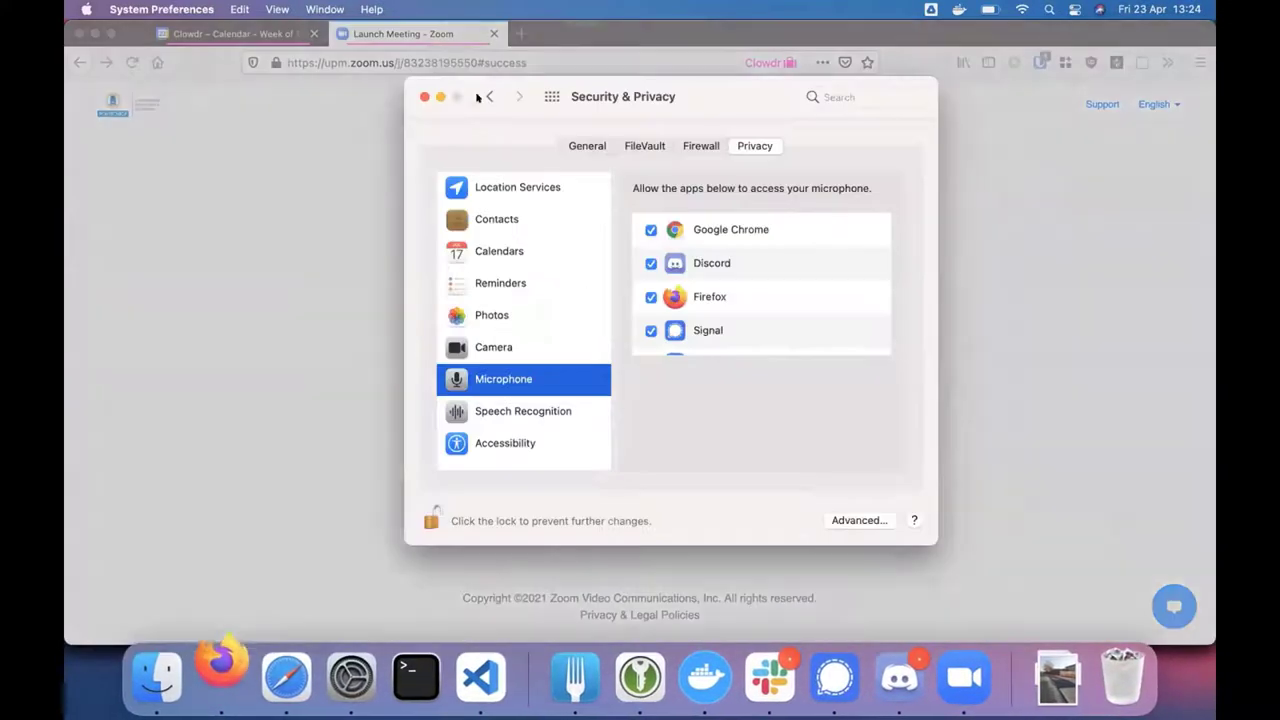